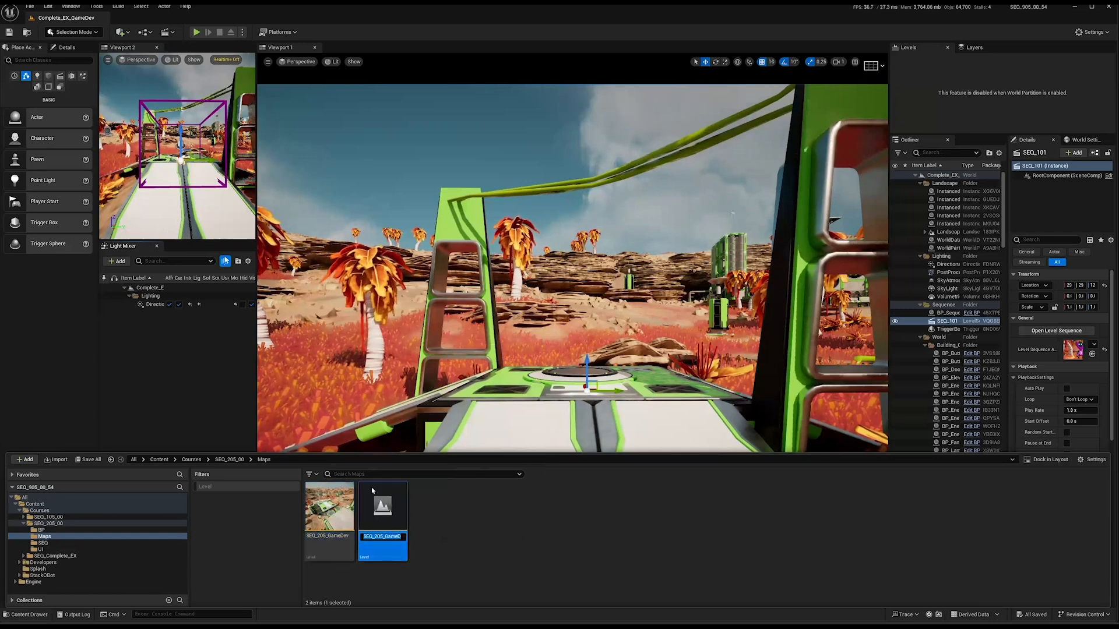
# Confirm the name SEQ_205_GameDev1 for the new level in the SEQ_205_00 Maps folder and open that level.
pyautogui.press('Return')
pyautogui.doubleClick(370, 495)
pyautogui.click(790, 406)
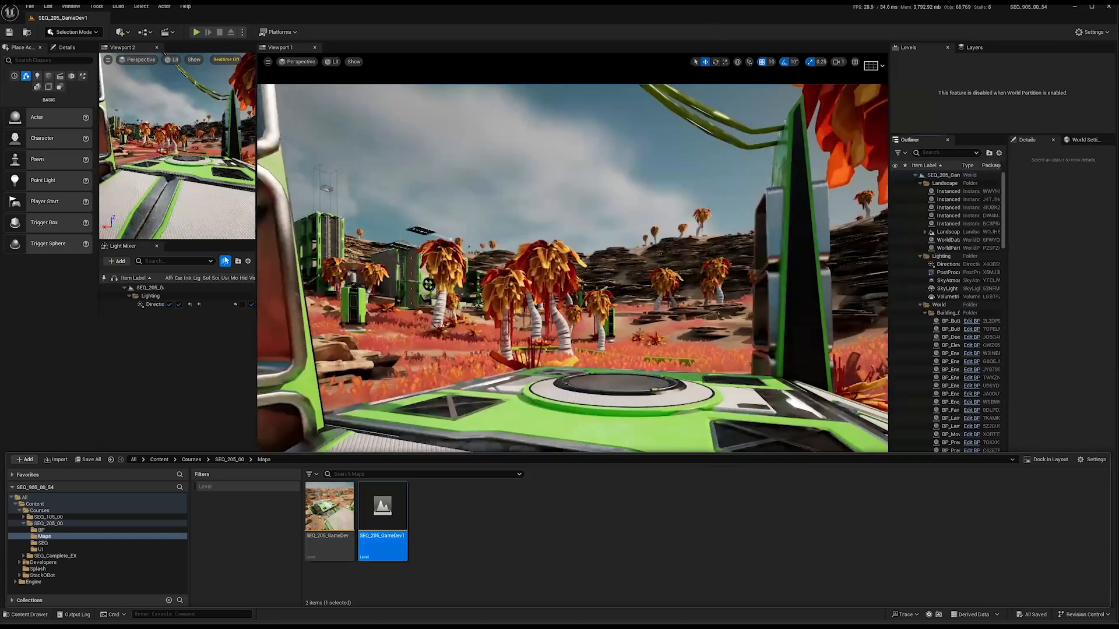
# Open the finished example level Complete_EX_GameDev from the Maps folder of SEQ_Complete_EX.
pyautogui.click(55, 557)
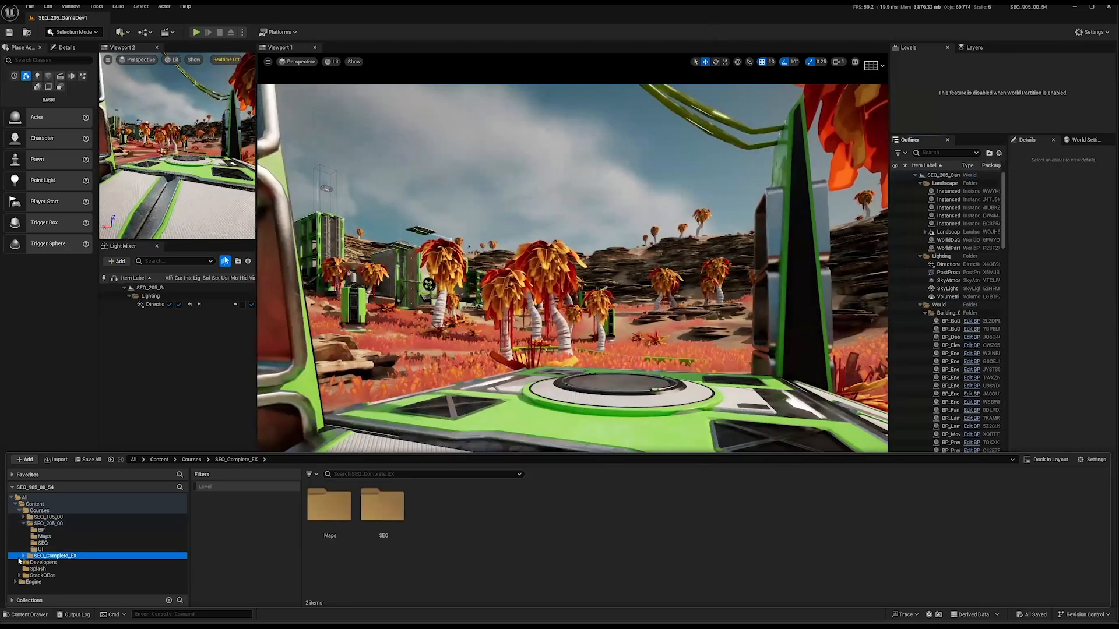
pyautogui.doubleClick(324, 506)
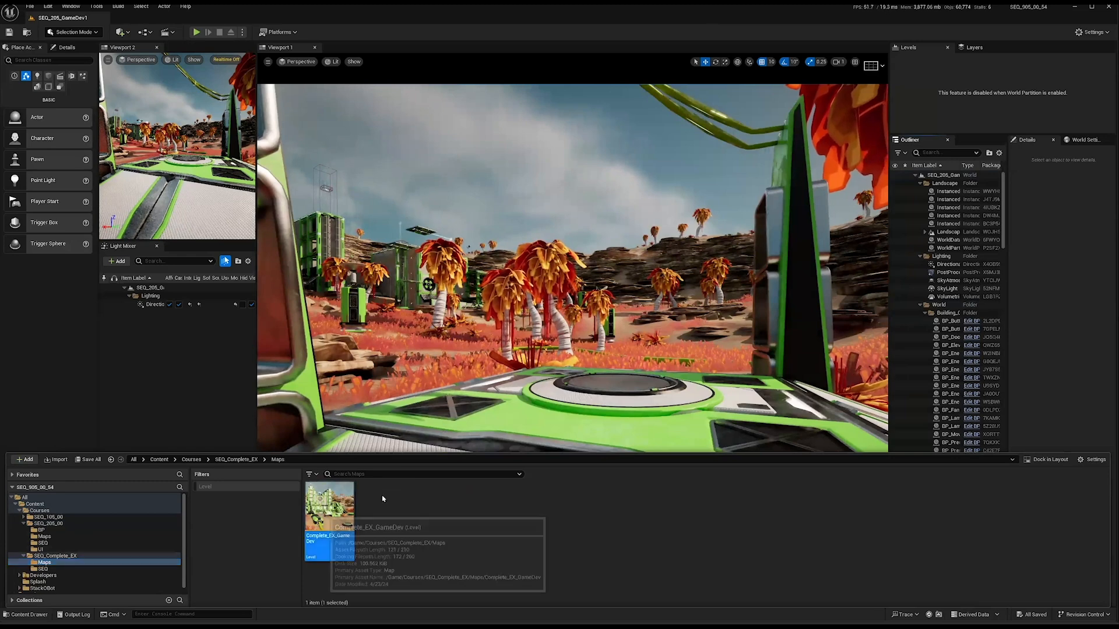
pyautogui.doubleClick(322, 516)
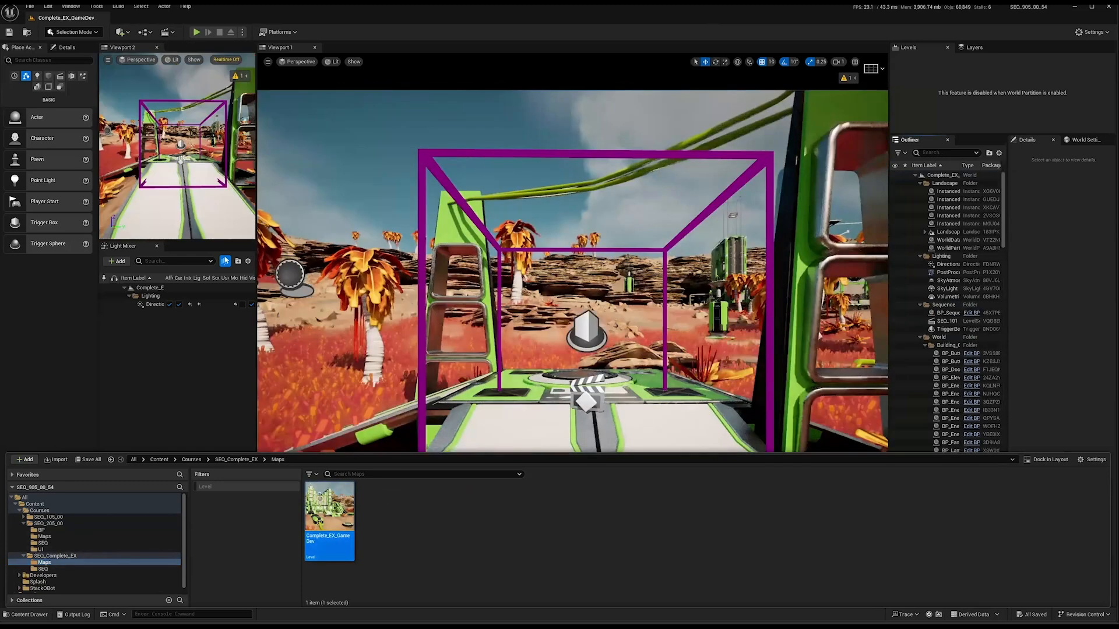
# Play-test the example level by running the robot up to the ramp platform, and end the play session.
pyautogui.moveTo(627, 259); pyautogui.dragTo(626, 264, button='right')
pyautogui.press('s')
pyautogui.scroll(1, 626, 263)
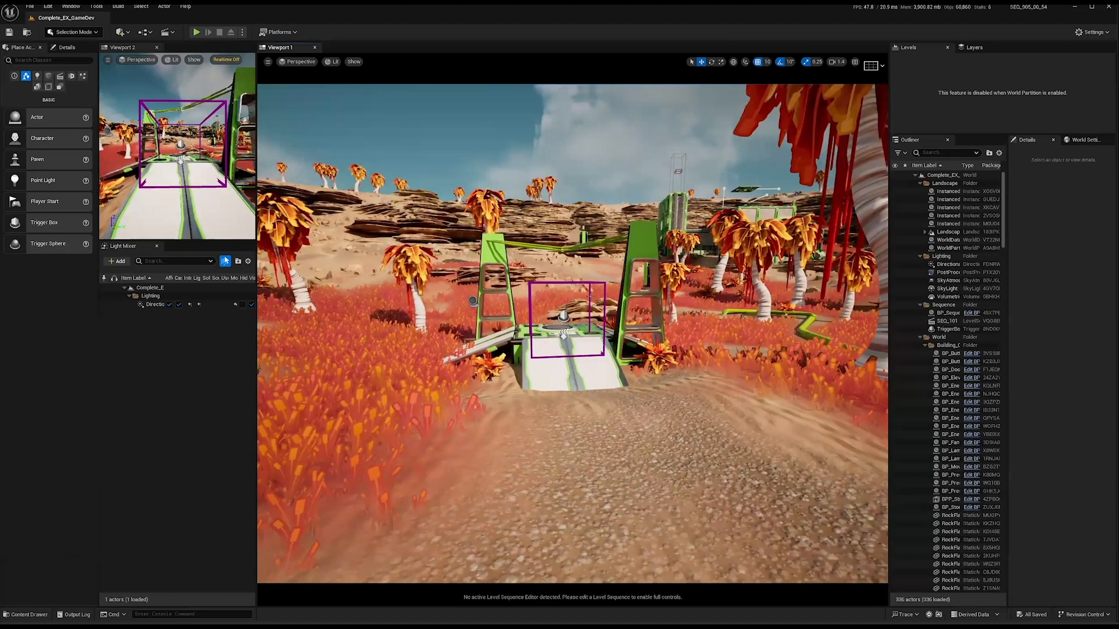
pyautogui.hotkey('alt', 'p')
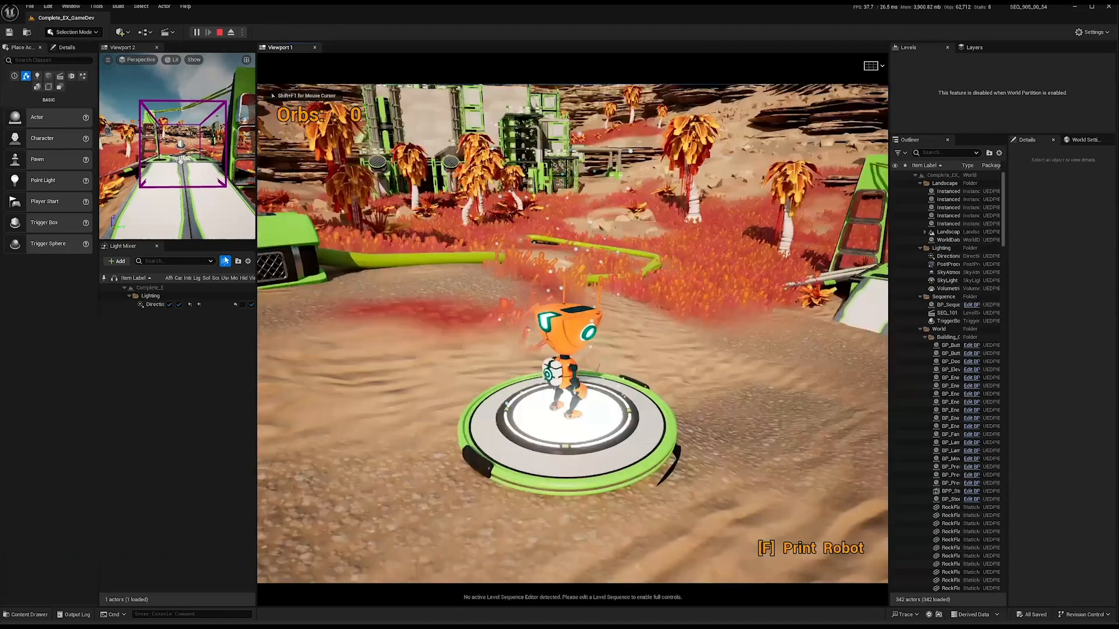
pyautogui.press('w')
pyautogui.press('space')
pyautogui.press('w')
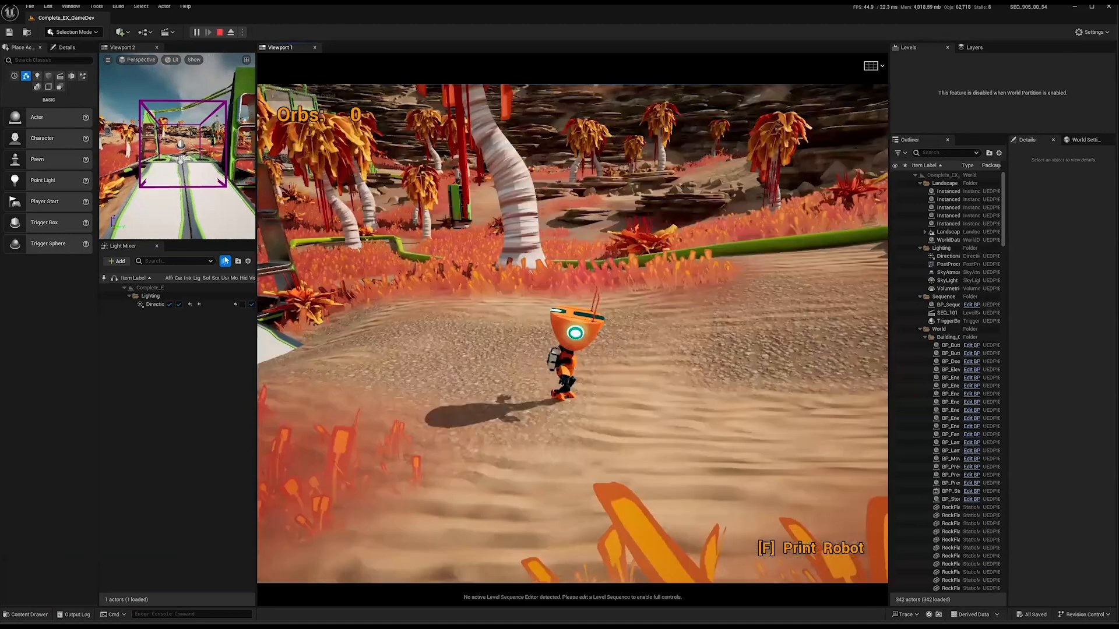
pyautogui.press('w')
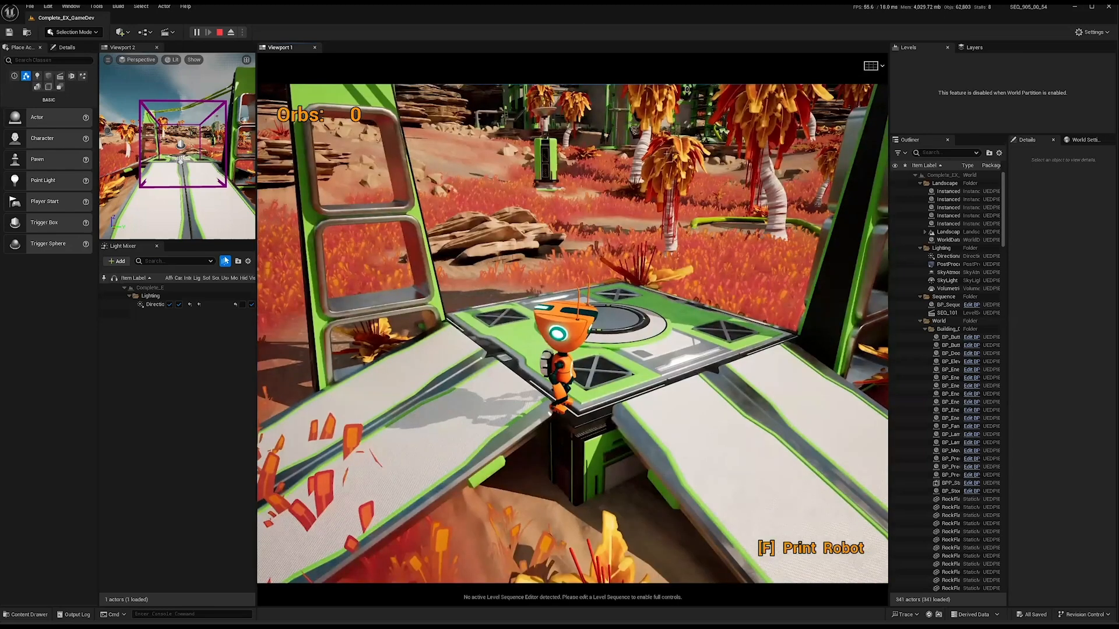
pyautogui.press('Escape')
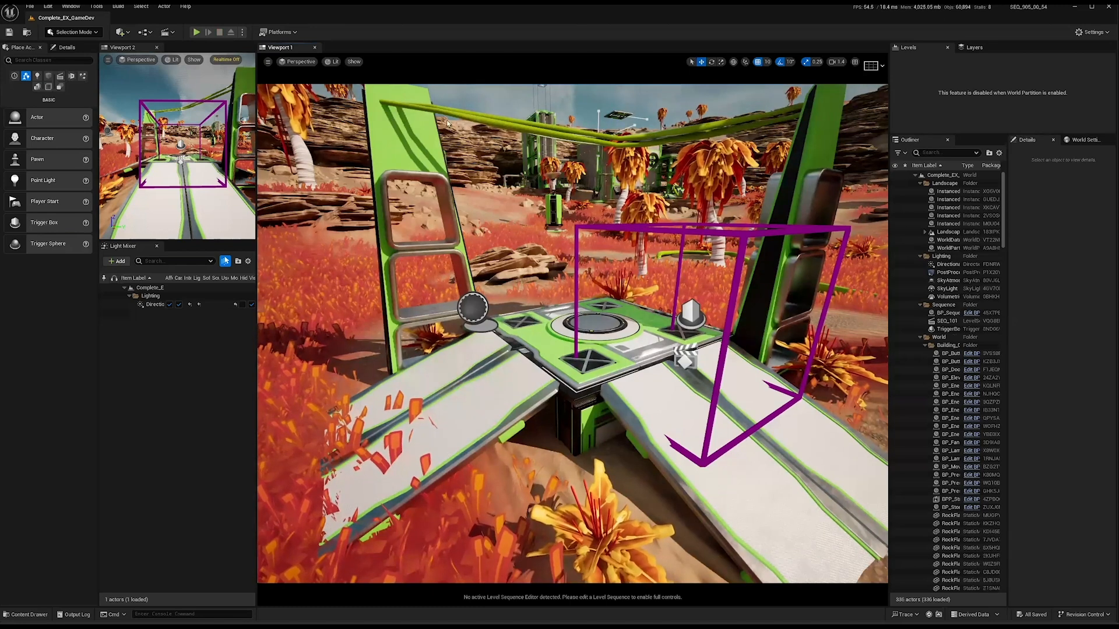
pyautogui.click(1091, 32)
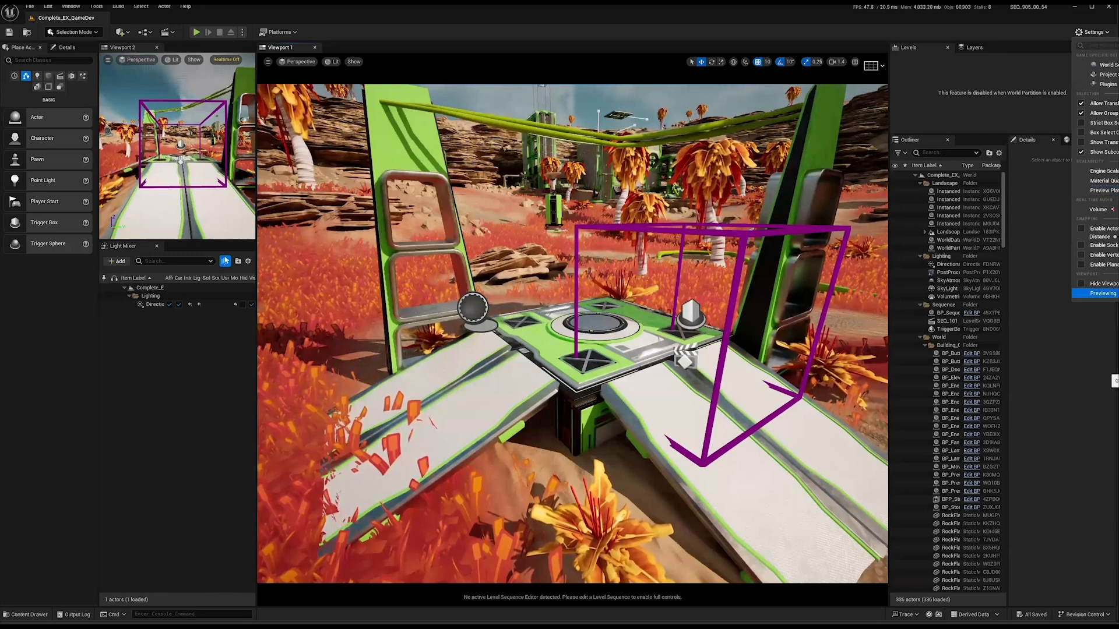
pyautogui.press('Escape')
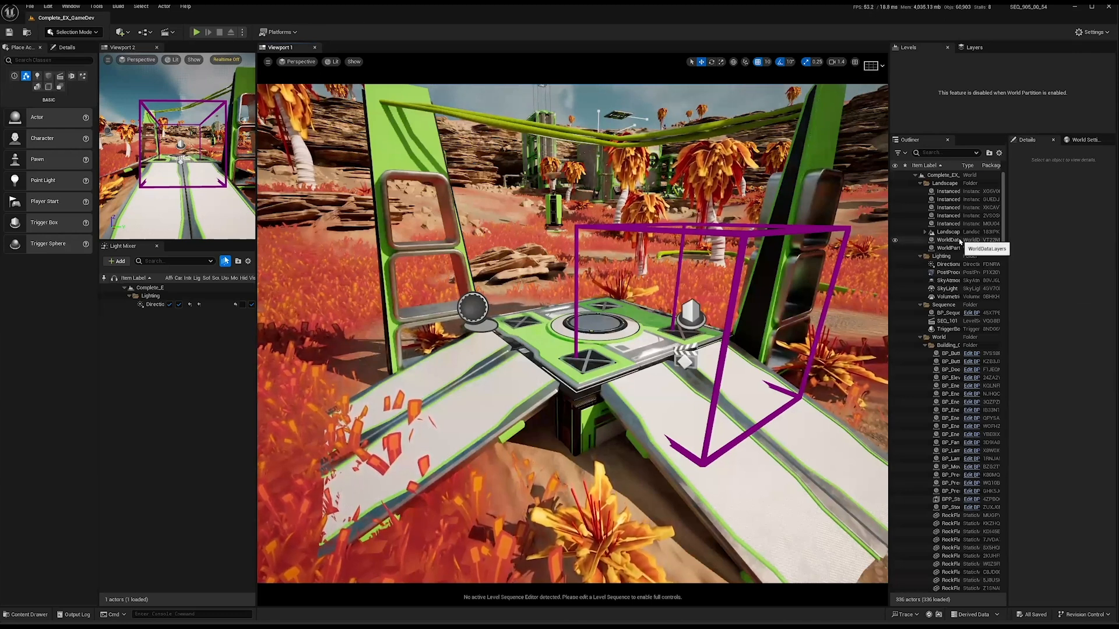
# Widen the Outliner so the actors' item labels are readable.
pyautogui.moveTo(1008, 217); pyautogui.dragTo(1038, 213)
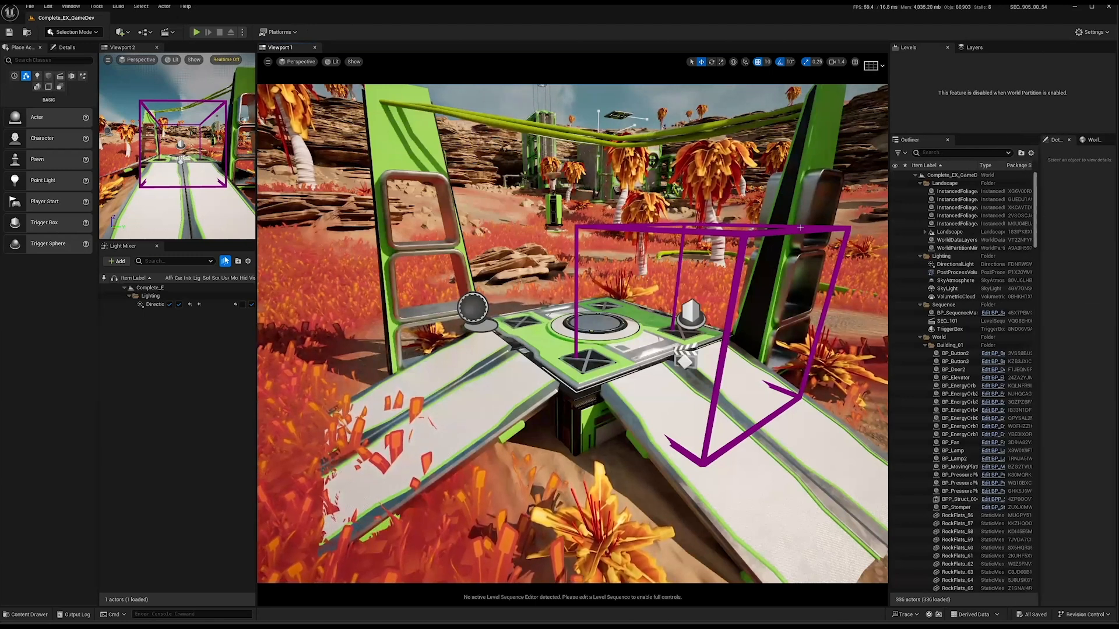
pyautogui.click(268, 62)
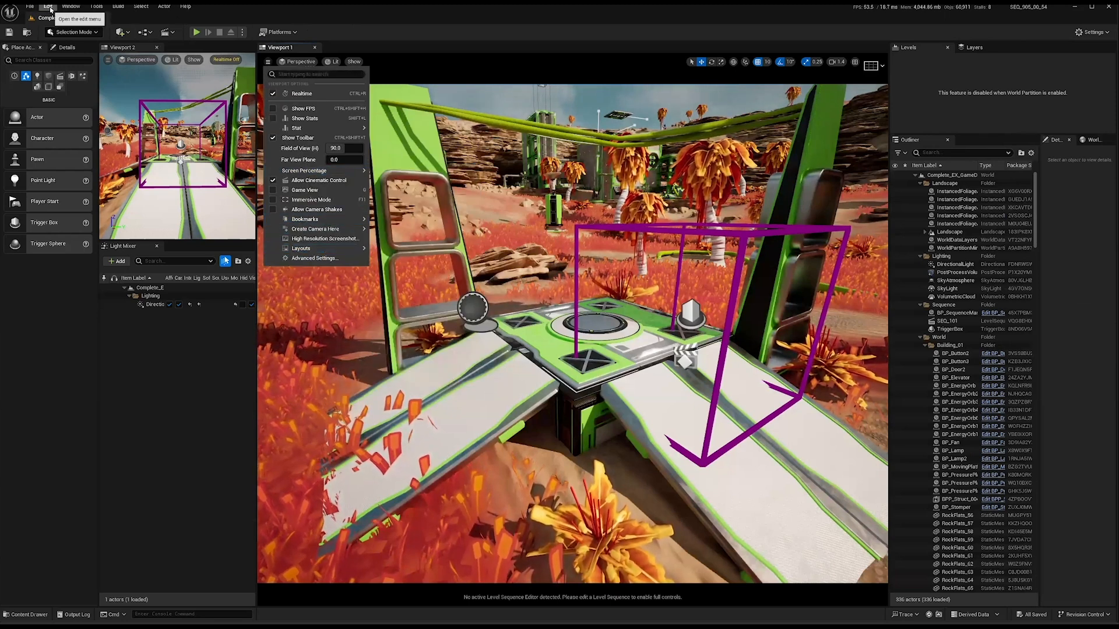
pyautogui.click(542, 84)
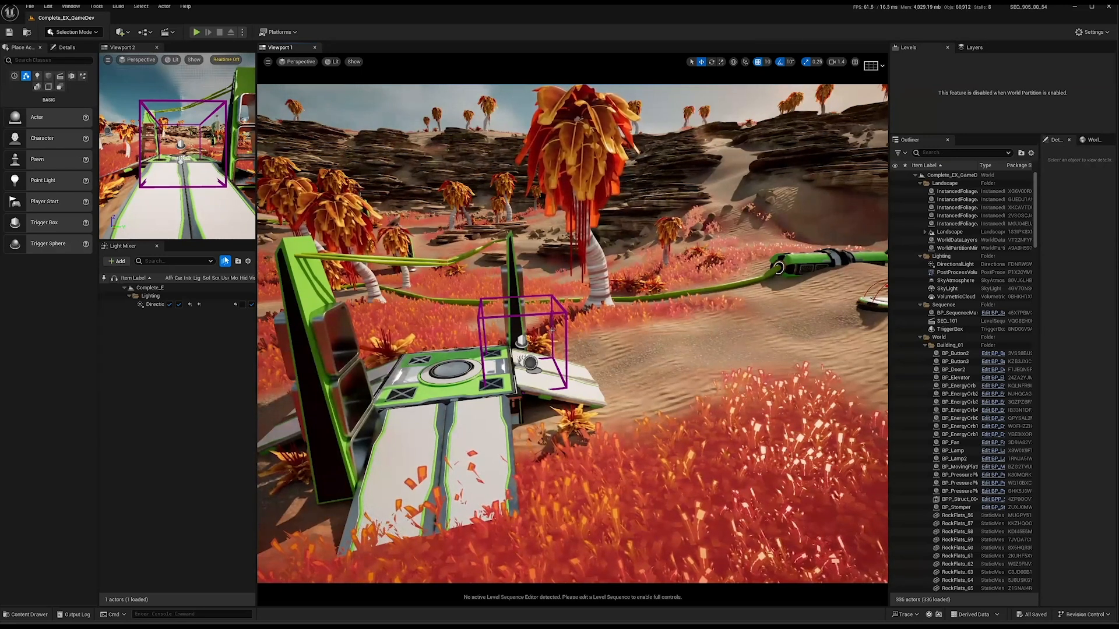
pyautogui.keyDown('alt'); pyautogui.moveTo(643, 348); pyautogui.dragTo(568, 348); pyautogui.keyUp('alt')
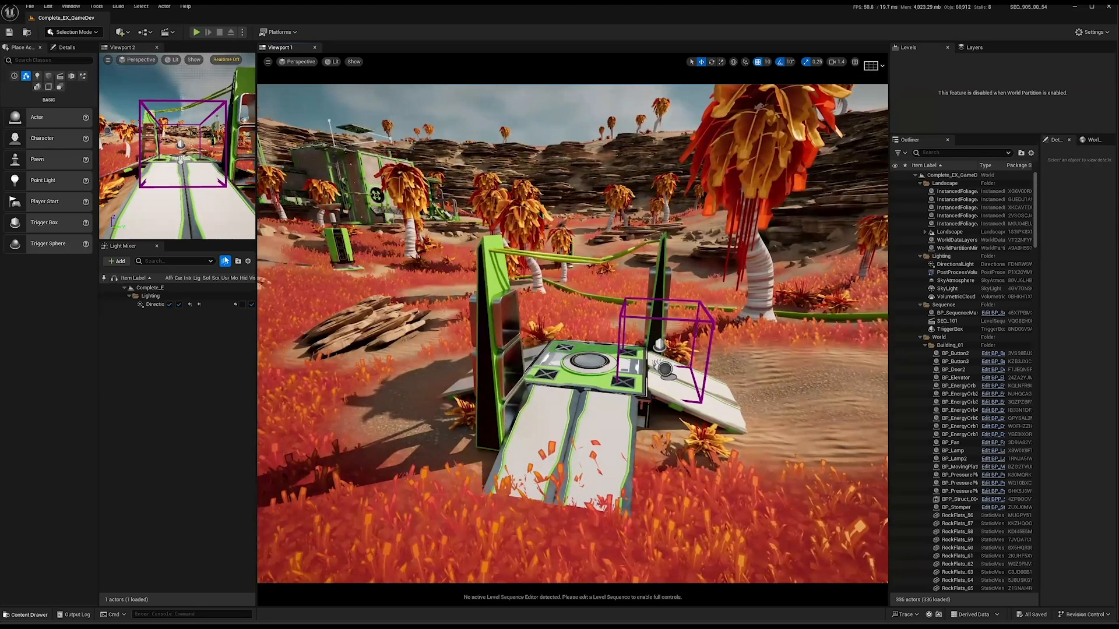
# Open the level SEQ_205_GameDev1 from the Maps folder of SEQ_205_00.
pyautogui.hotkey('ctrl', 'space')
pyautogui.click(45, 536)
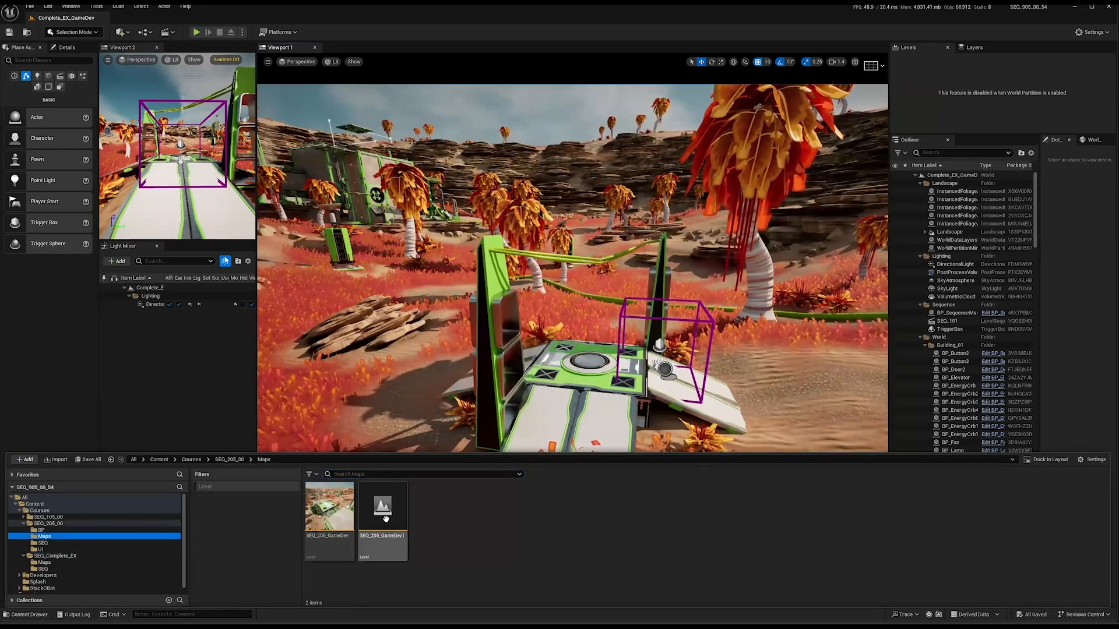
pyautogui.doubleClick(382, 506)
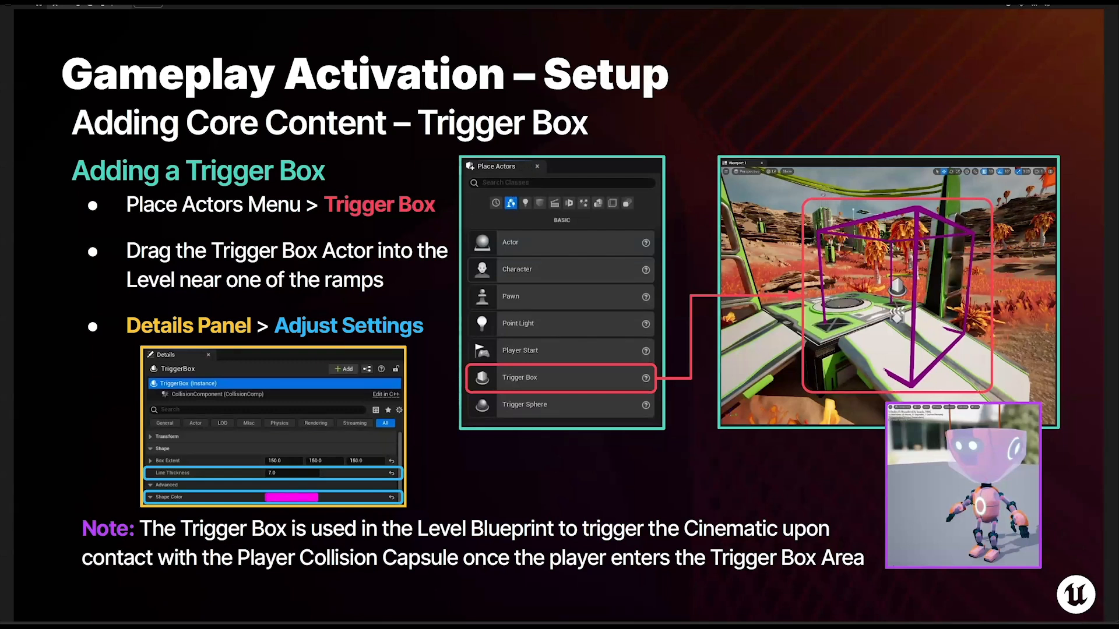
# Switch from the slides back to Unreal Editor, widen the Place Actors area and make it active.
pyautogui.moveTo(634, 622)
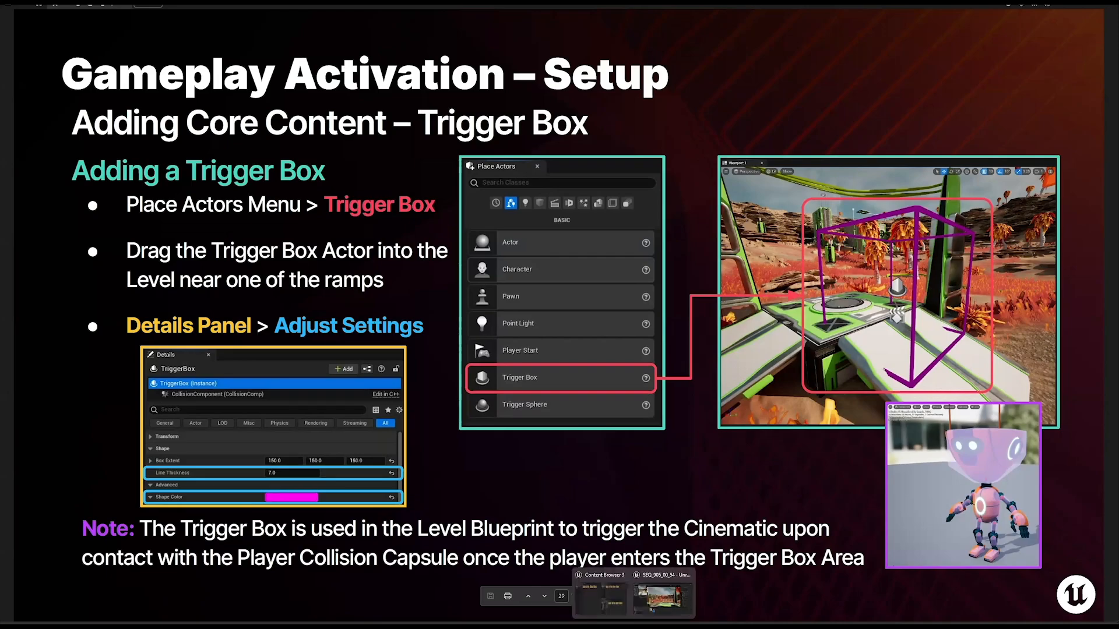
pyautogui.click(661, 597)
pyautogui.moveTo(619, 311); pyautogui.dragTo(677, 244, button='right')
pyautogui.press('s')
pyautogui.scroll(-2, 677, 243)
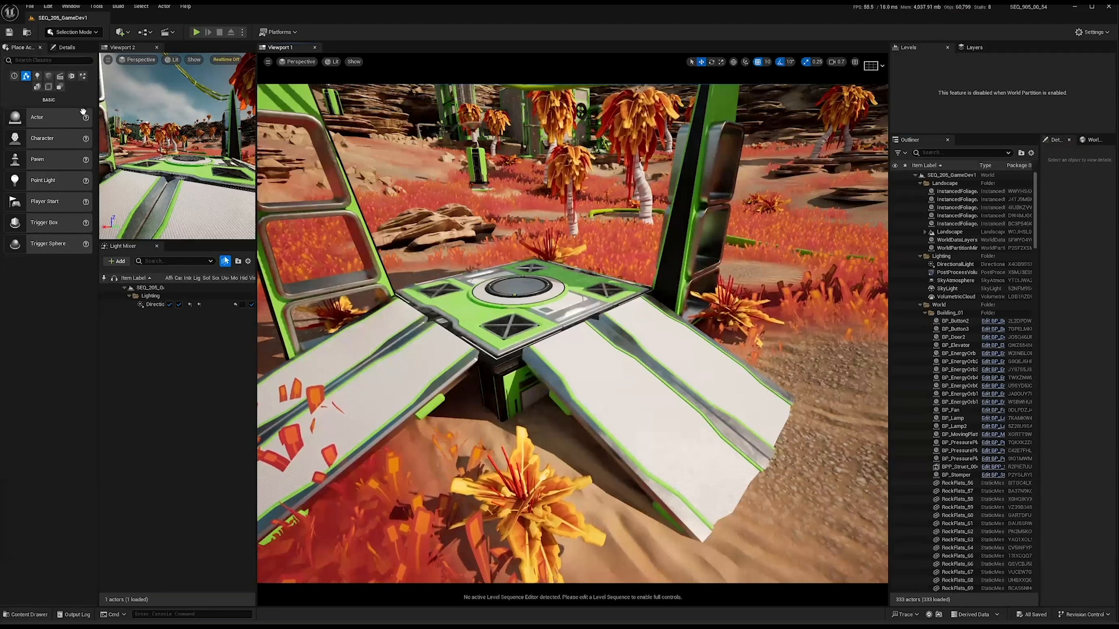
pyautogui.moveTo(96, 106); pyautogui.dragTo(111, 106)
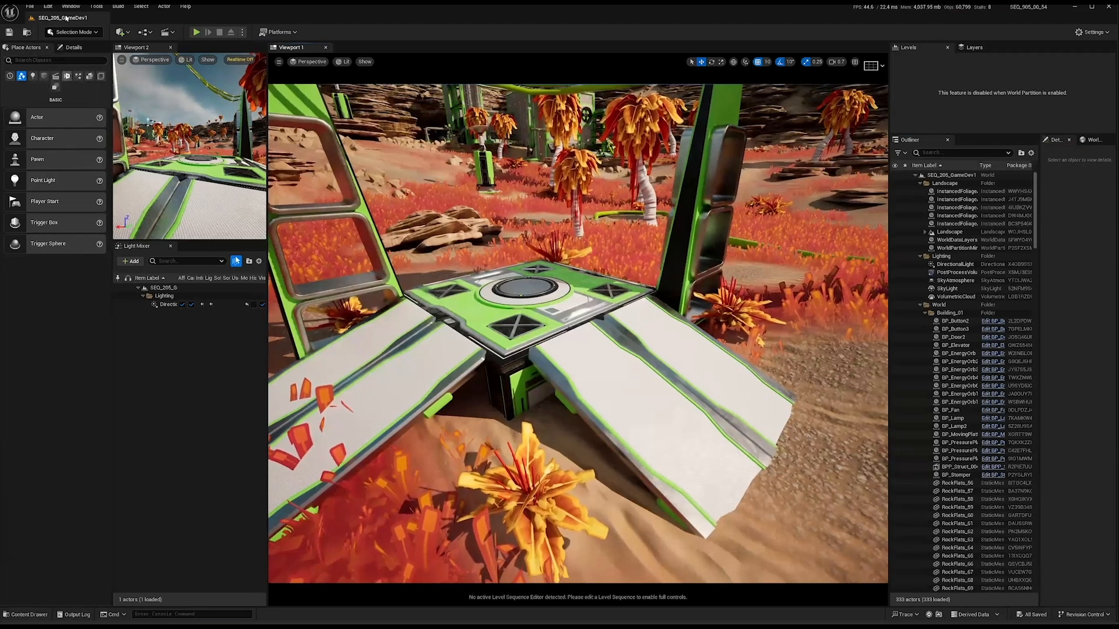
pyautogui.click(70, 7)
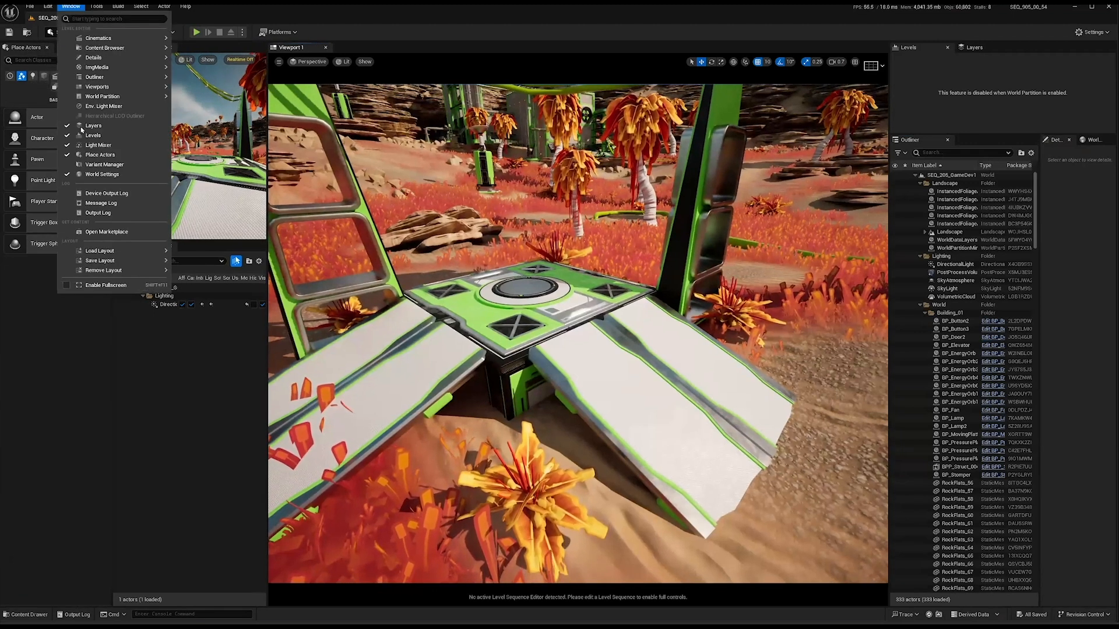
pyautogui.click(130, 157)
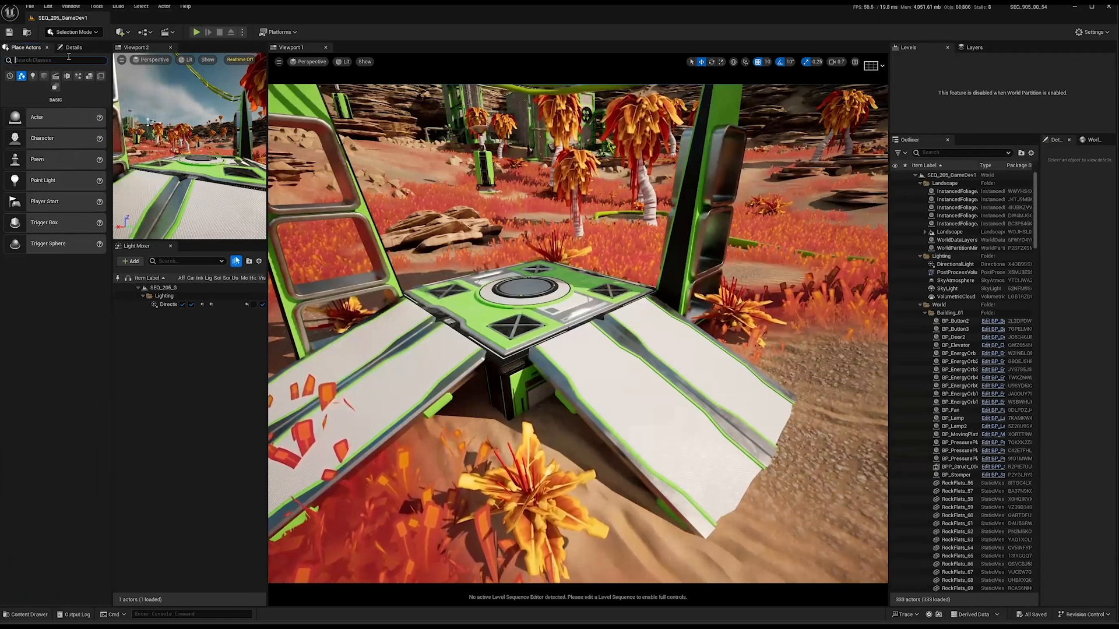
# Search the placeable actors for "Tri" and place a Trigger Box where the ramp meets the platform.
pyautogui.click(65, 60)
pyautogui.write('Tr')
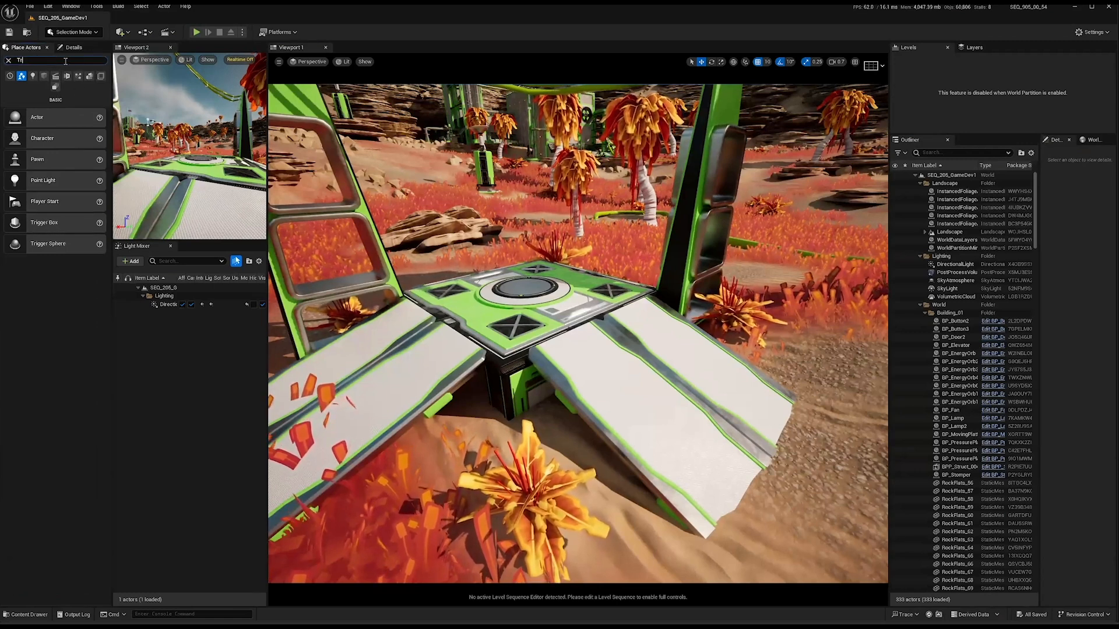
pyautogui.write('i')
pyautogui.moveTo(61, 79); pyautogui.dragTo(592, 320)
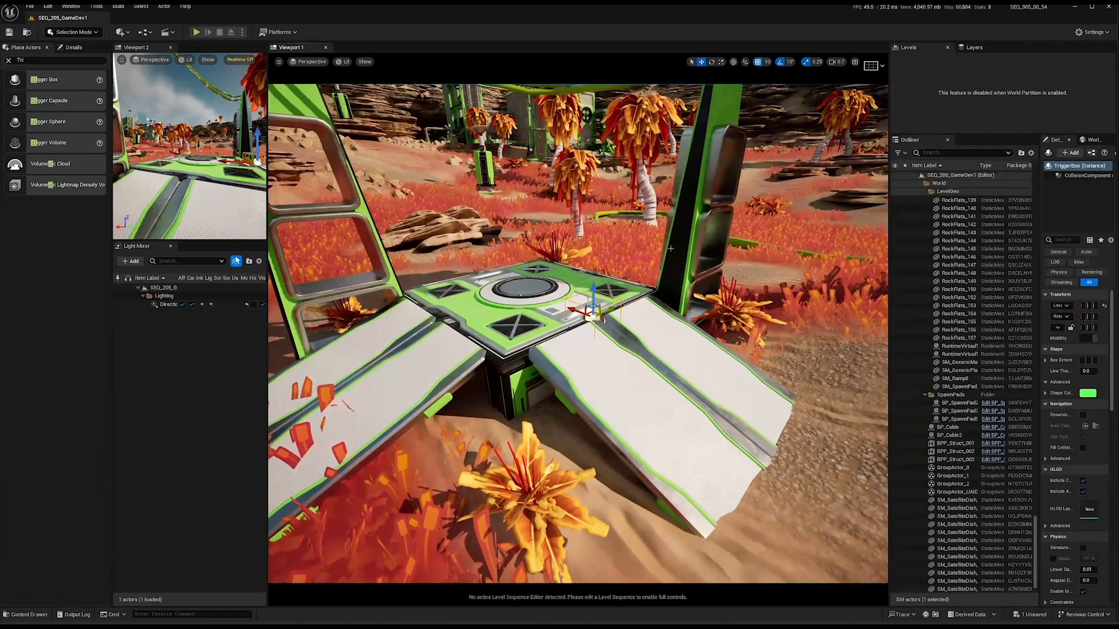
# Widen the Details area so the trigger box's properties are readable.
pyautogui.press('w')
pyautogui.moveTo(670, 248); pyautogui.dragTo(594, 318, button='right')
pyautogui.scroll(-3, 640, 277)
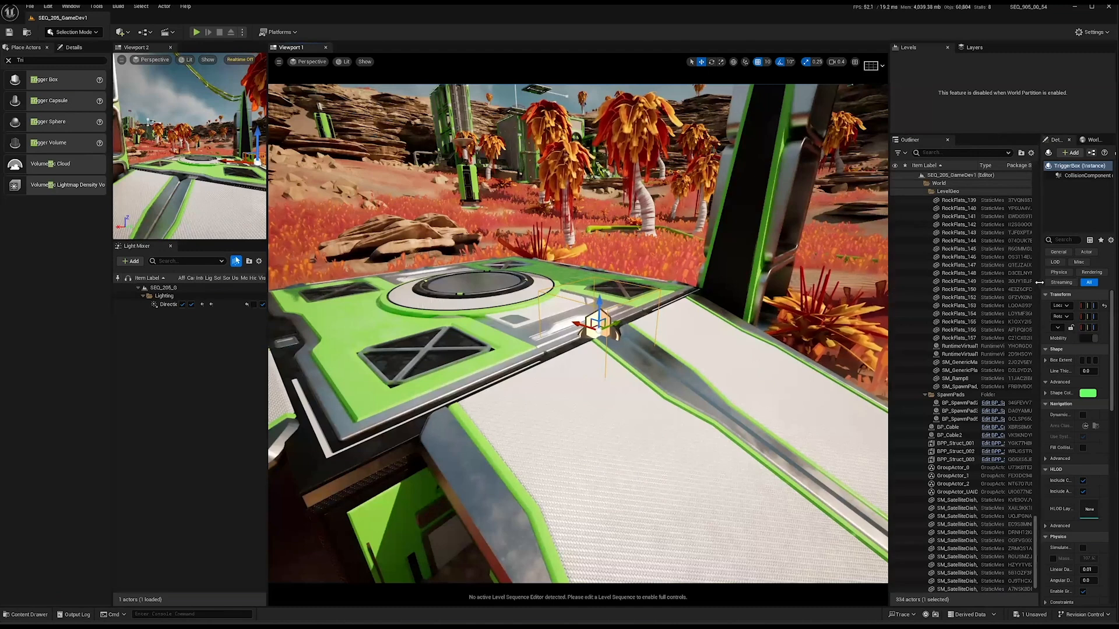
pyautogui.moveTo(1038, 325); pyautogui.dragTo(850, 285)
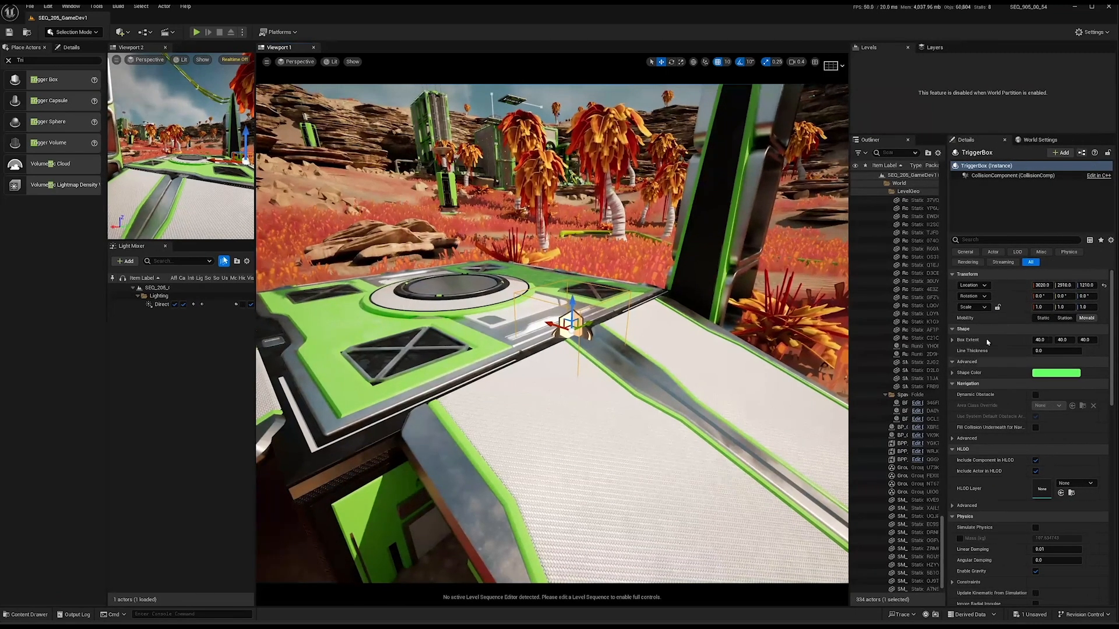
# Set the trigger box's Box Extent to 120 in X, Y and Z.
pyautogui.click(953, 341)
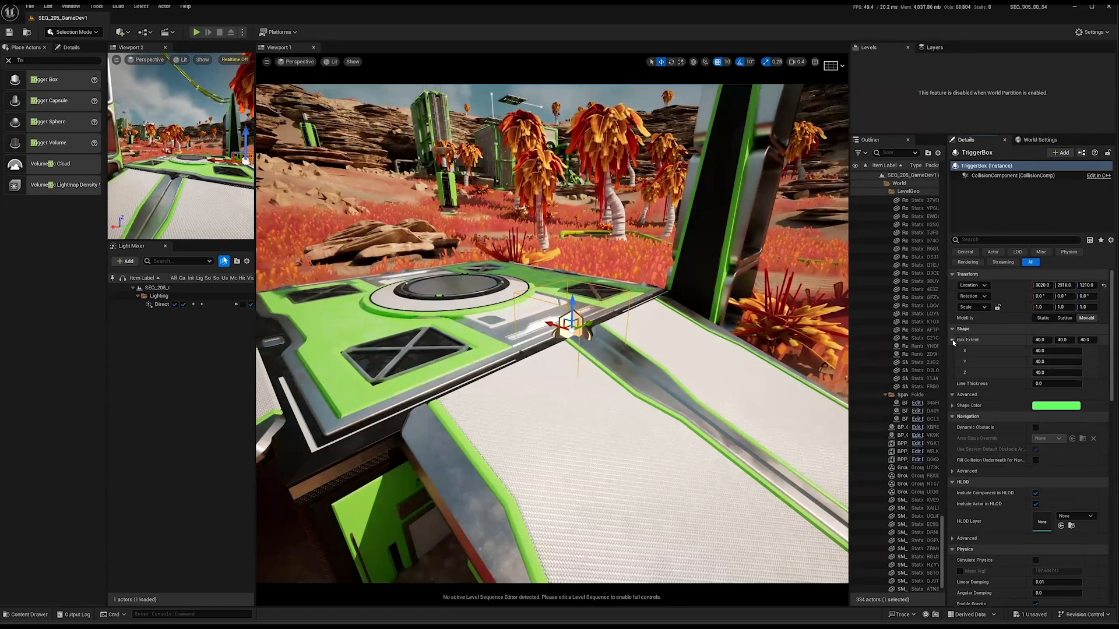
pyautogui.click(953, 340)
pyautogui.click(1041, 340)
pyautogui.write('12')
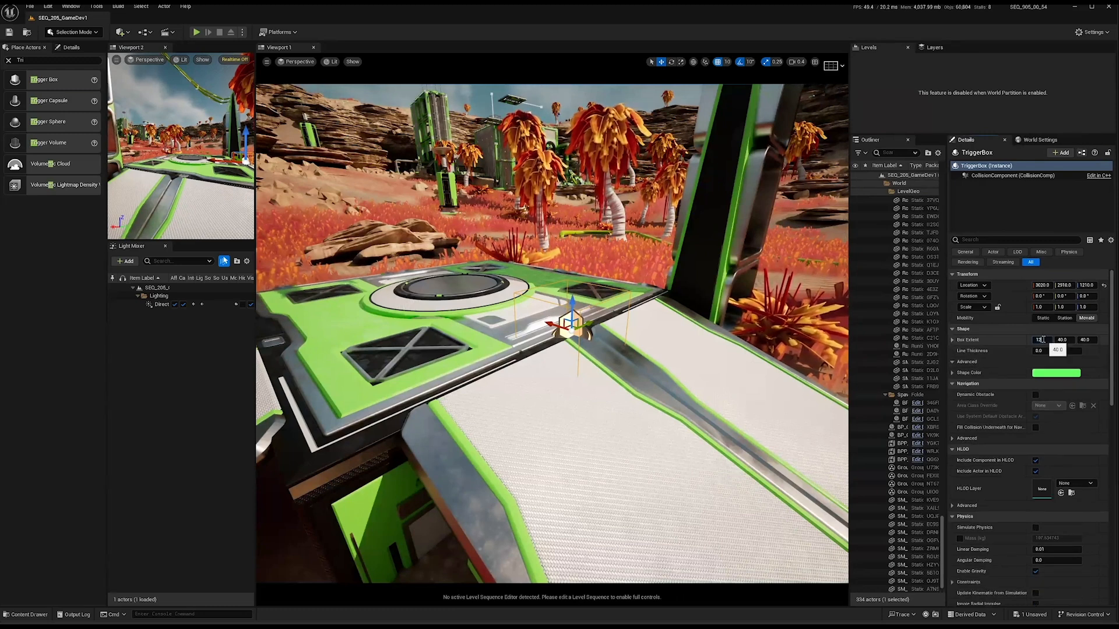
pyautogui.write('0')
pyautogui.press('Tab')
pyautogui.write('120')
pyautogui.press('Tab')
pyautogui.write('120')
pyautogui.press('Return')
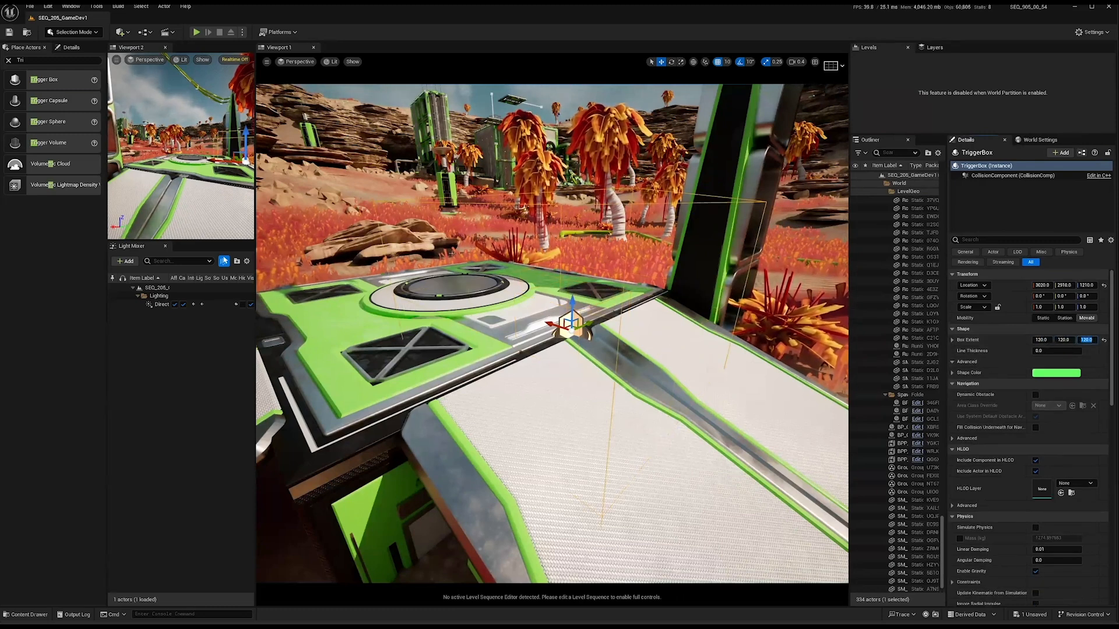
# Raise the trigger box to a Z location of about 1280 above the ramp and deselect it.
pyautogui.moveTo(569, 298); pyautogui.dragTo(571, 258)
pyautogui.moveTo(635, 308)
pyautogui.mouseDown(button='right')
pyautogui.moveTo(652, 296)
pyautogui.moveTo(640, 299)
pyautogui.mouseUp(button='right')
pyautogui.press('Escape')
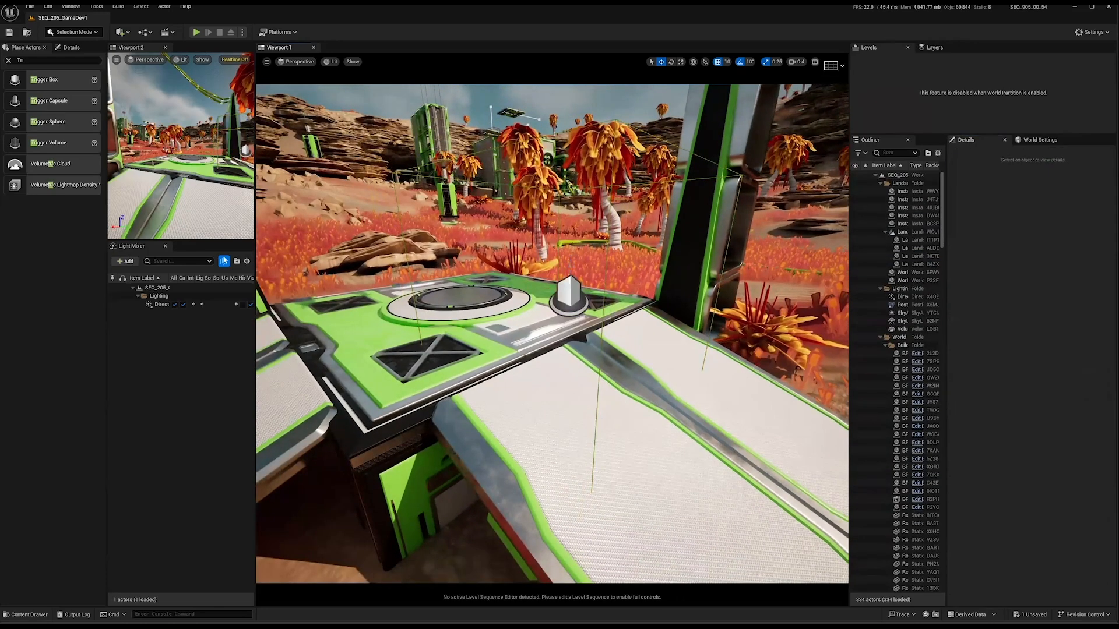
pyautogui.moveTo(793, 286); pyautogui.dragTo(501, 265, button='right')
pyautogui.scroll(2, 716, 277)
pyautogui.press('s')
pyautogui.press('d')
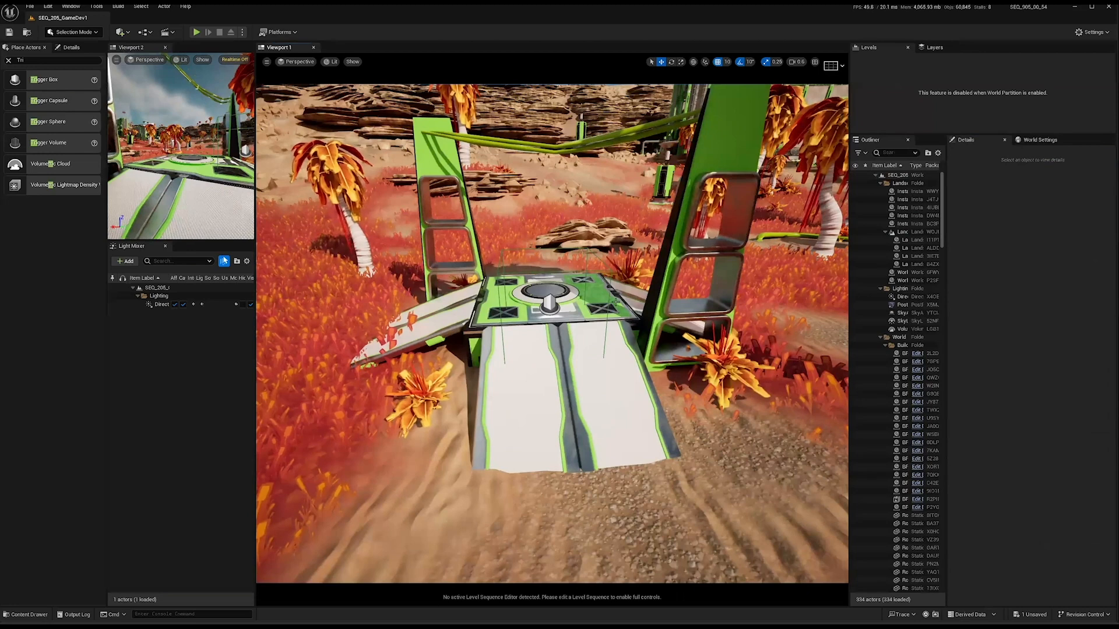
# Select the trigger box on the ramp and set its Line Thickness to 10.
pyautogui.click(548, 303)
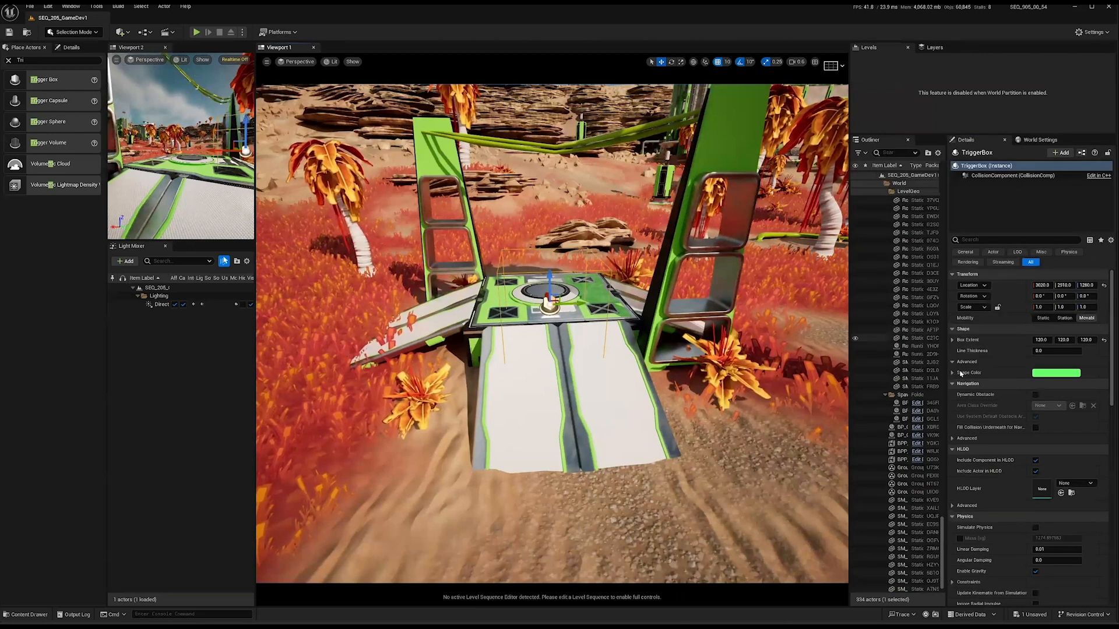
pyautogui.moveTo(548, 303); pyautogui.dragTo(591, 306, button='right')
pyautogui.press('w')
pyautogui.press('a')
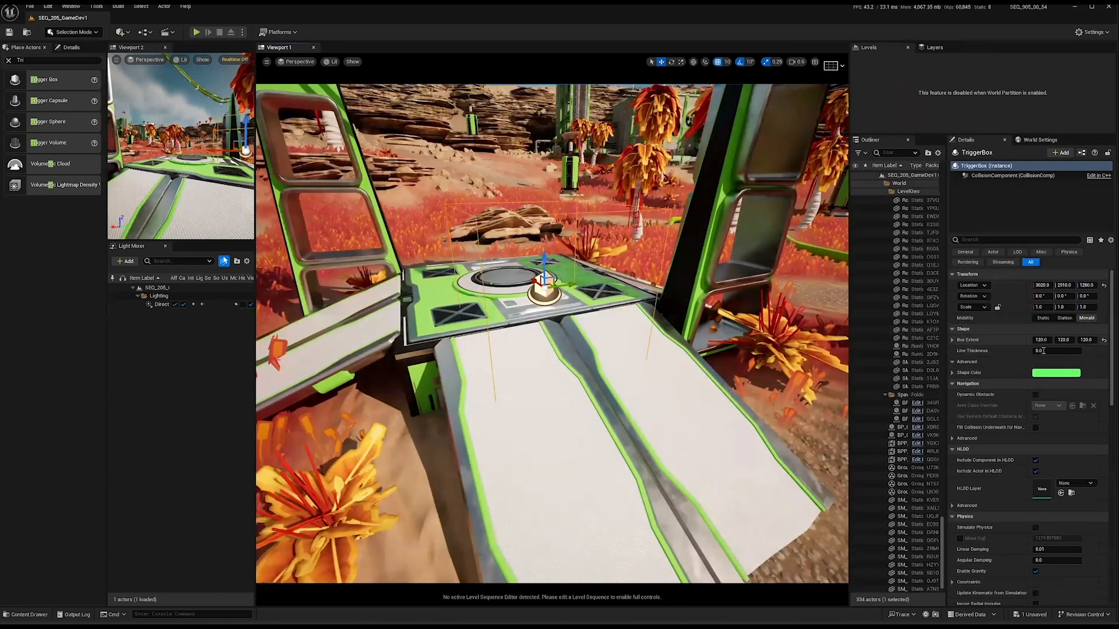
pyautogui.click(1043, 351)
pyautogui.write('10')
pyautogui.press('Return')
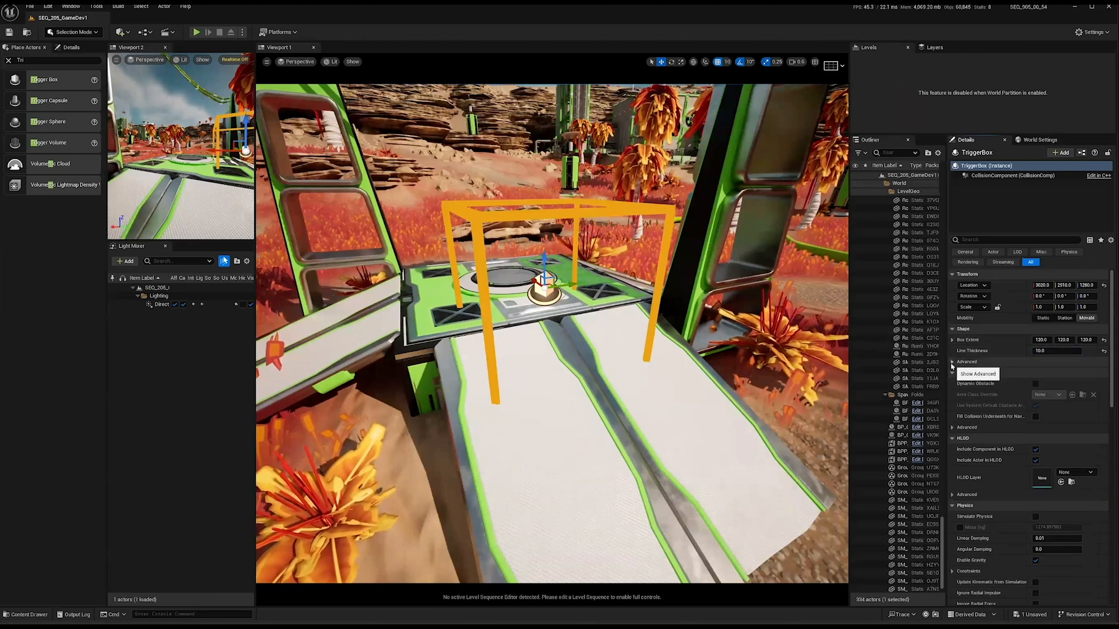
# Change the trigger box's Shape Color to pink and deselect the box.
pyautogui.click(1055, 373)
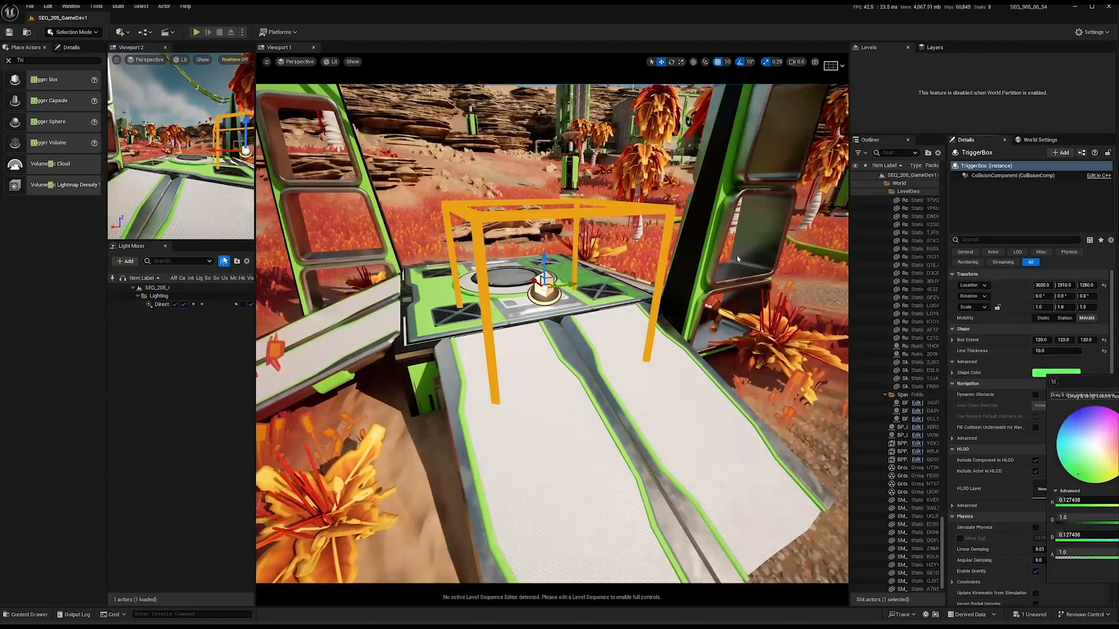
pyautogui.click(757, 281)
pyautogui.click(797, 429)
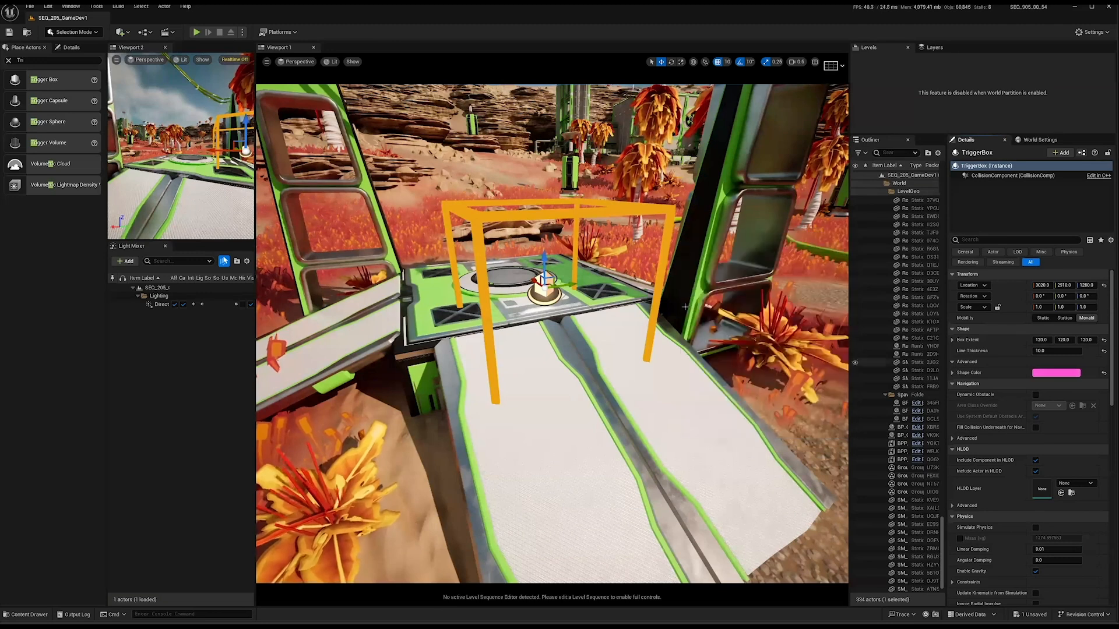
pyautogui.press('Escape')
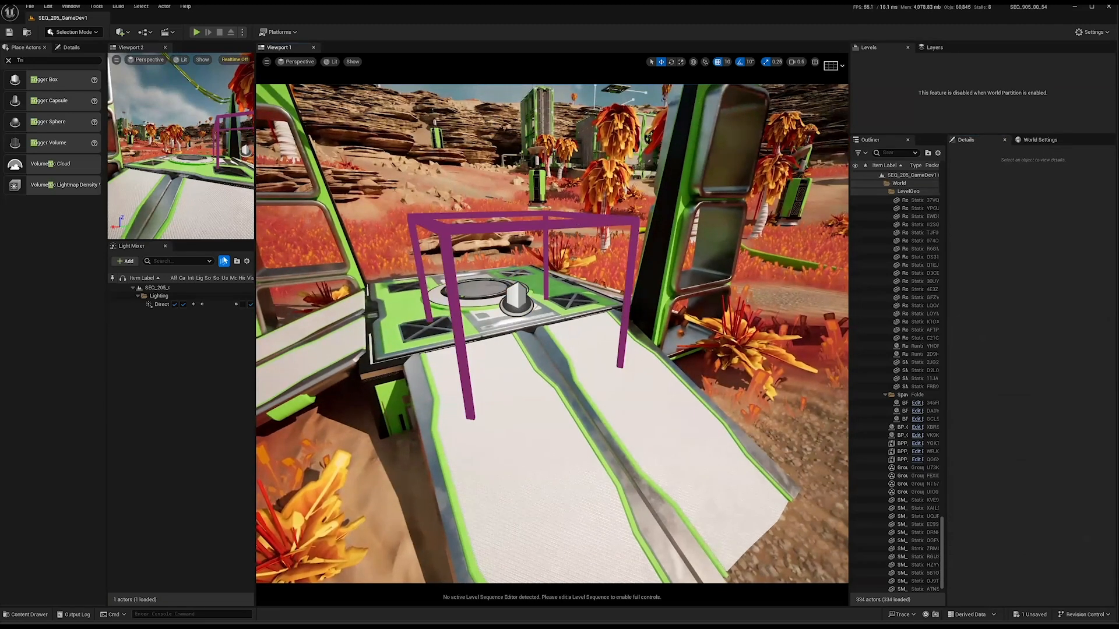
# Raise the trigger box above the ramp to a Z location of 1300 and leave it selected.
pyautogui.click(577, 223)
pyautogui.moveTo(564, 297)
pyautogui.mouseDown(button='right')
pyautogui.moveTo(547, 299)
pyautogui.moveTo(565, 297)
pyautogui.mouseUp(button='right')
pyautogui.scroll(-2, 554, 294)
pyautogui.press('Escape')
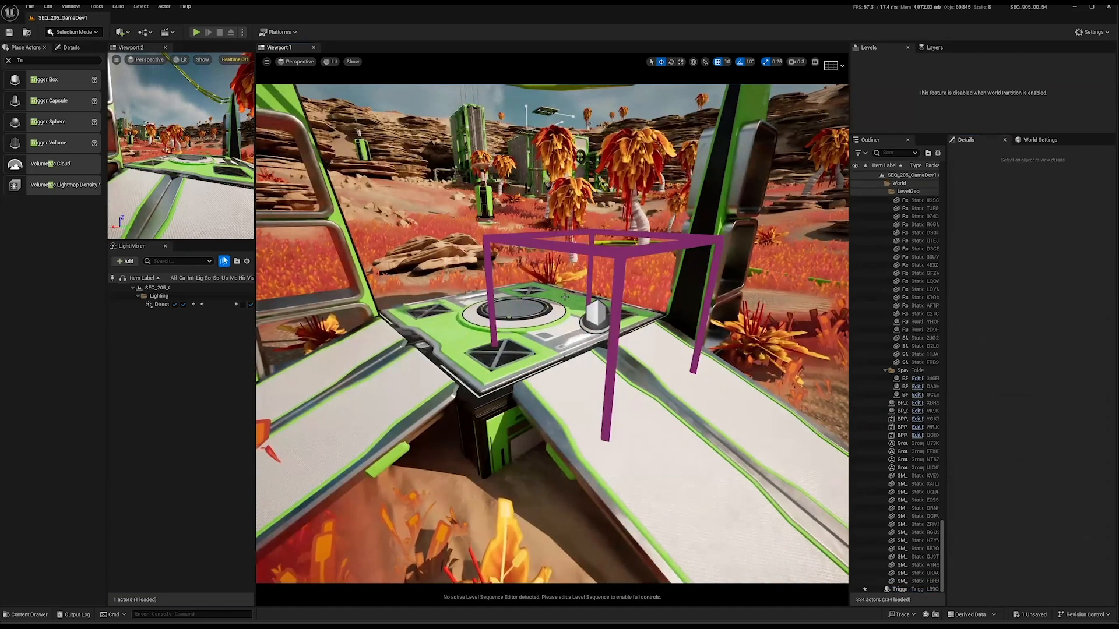
pyautogui.click(603, 313)
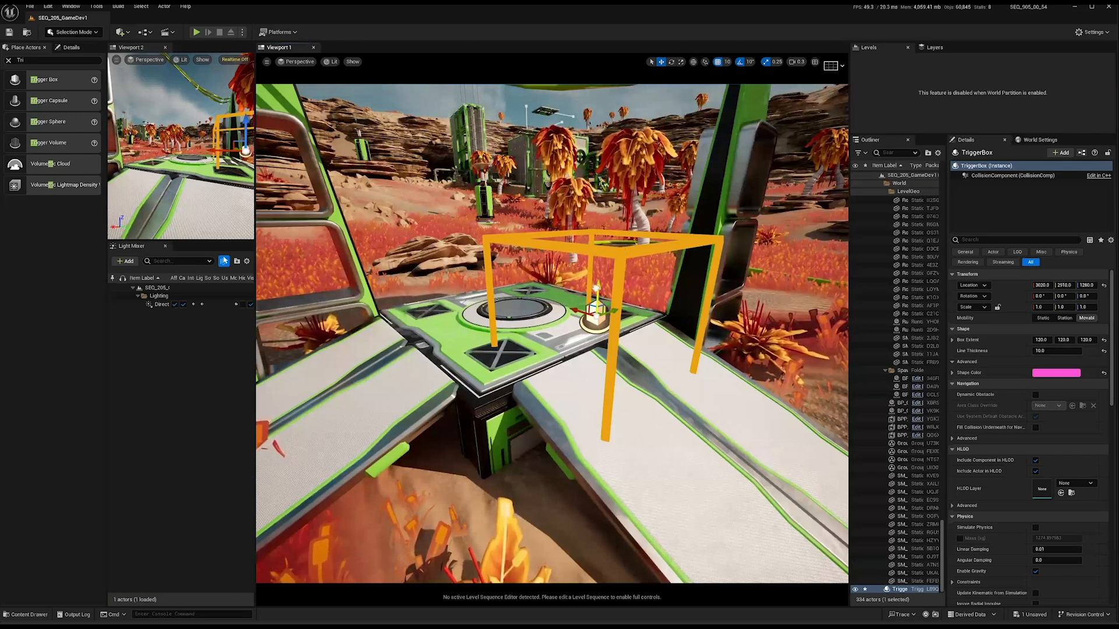
pyautogui.moveTo(596, 290)
pyautogui.mouseDown()
pyautogui.moveTo(595, 262)
pyautogui.moveTo(600, 293)
pyautogui.moveTo(611, 287)
pyautogui.mouseUp()
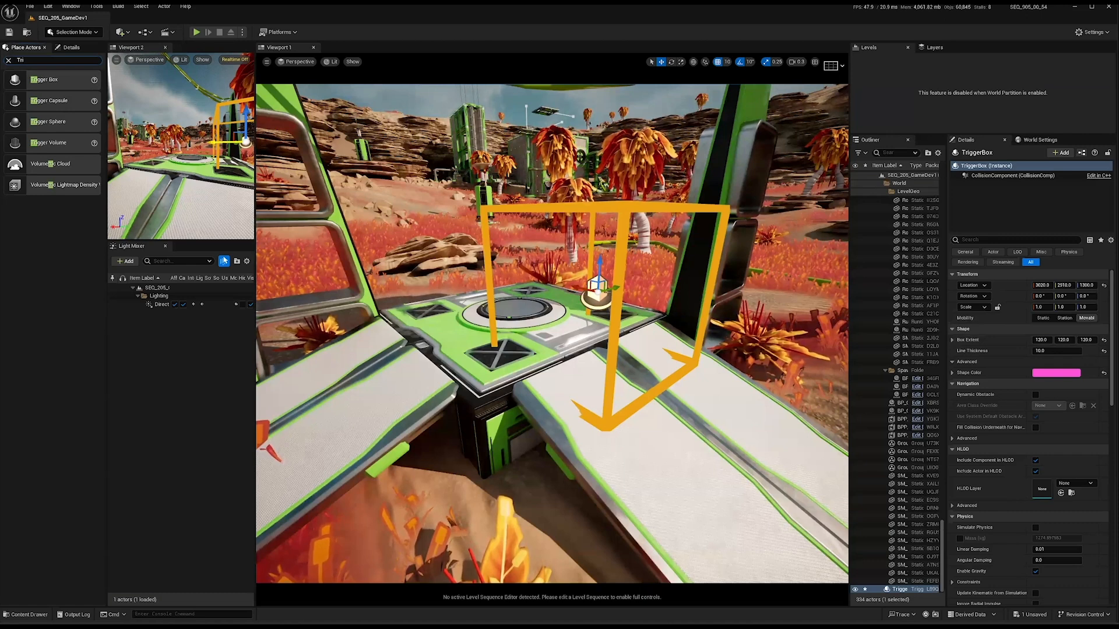
pyautogui.click(650, 356)
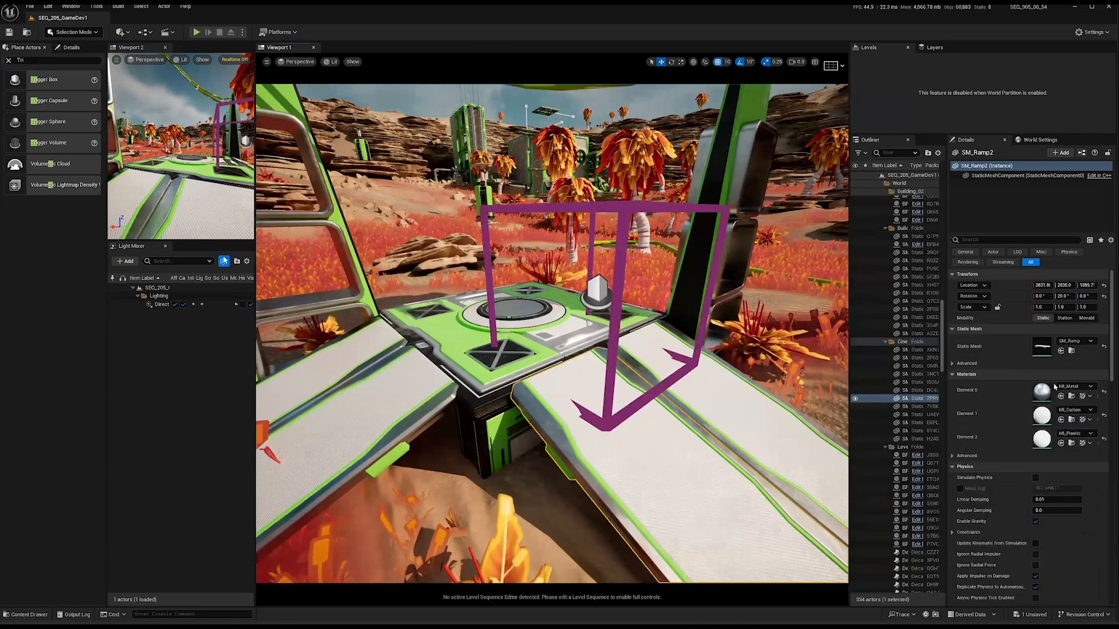
pyautogui.click(716, 324)
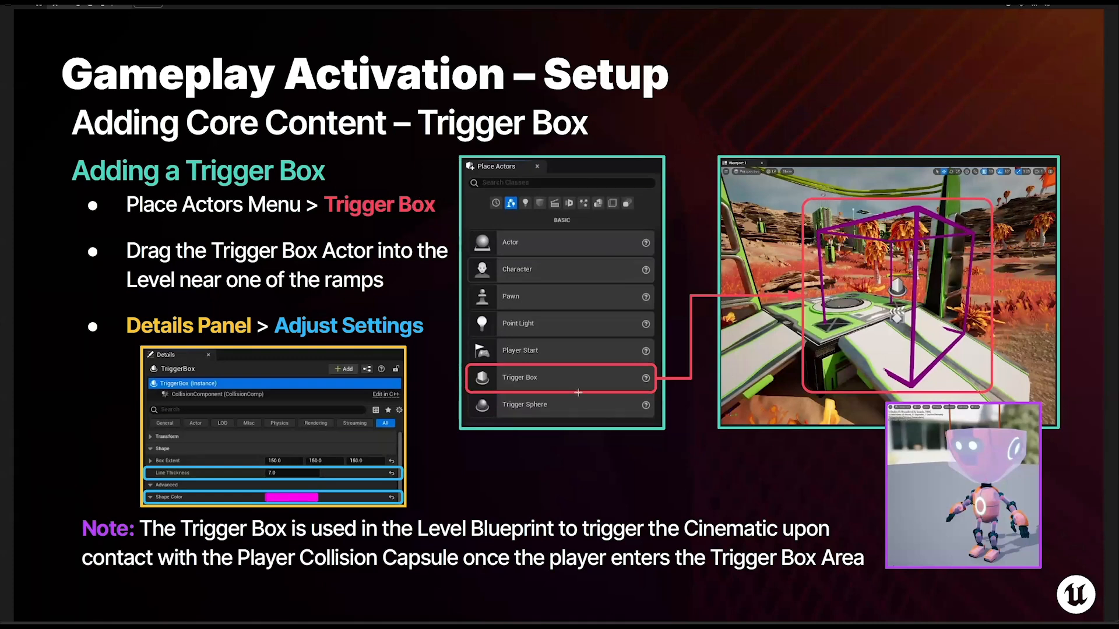
# Switch from the slides to Unreal Editor, open the Level Blueprint with the trigger box selected, and reposition its window.
pyautogui.press('Right')
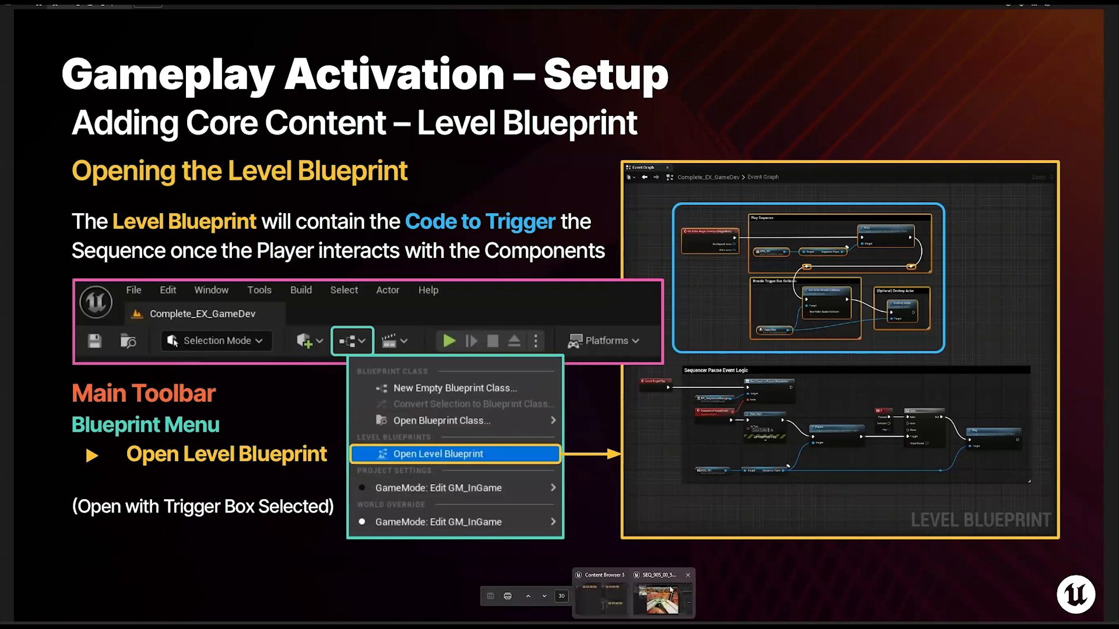
pyautogui.click(662, 598)
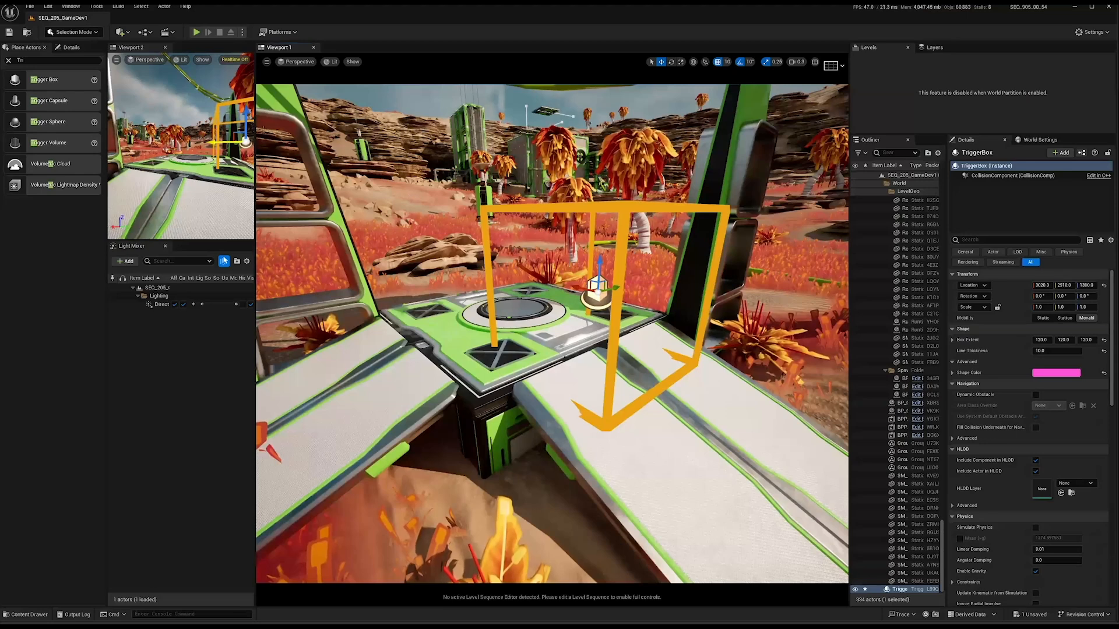
pyautogui.click(148, 33)
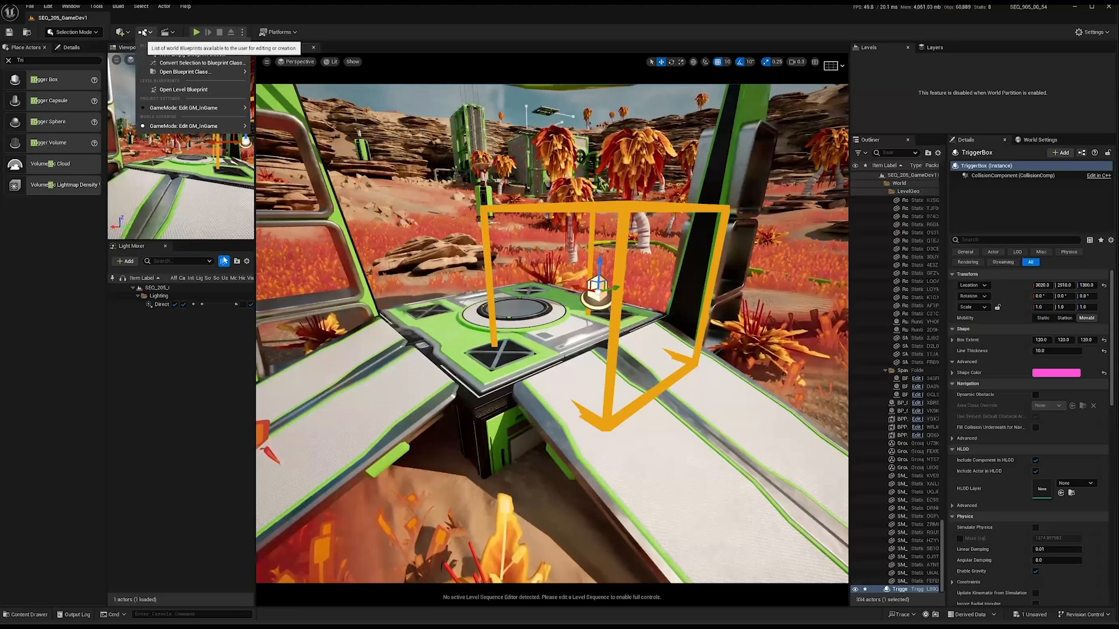
pyautogui.click(187, 90)
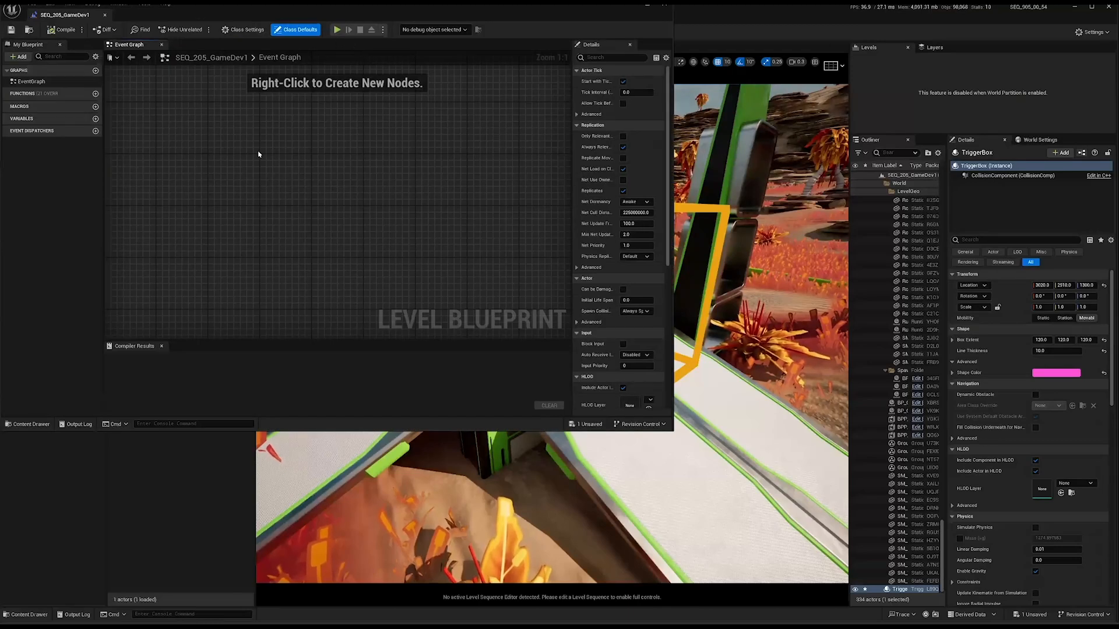
pyautogui.moveTo(200, 13); pyautogui.dragTo(260, 155)
pyautogui.scroll(-1, 253, 314)
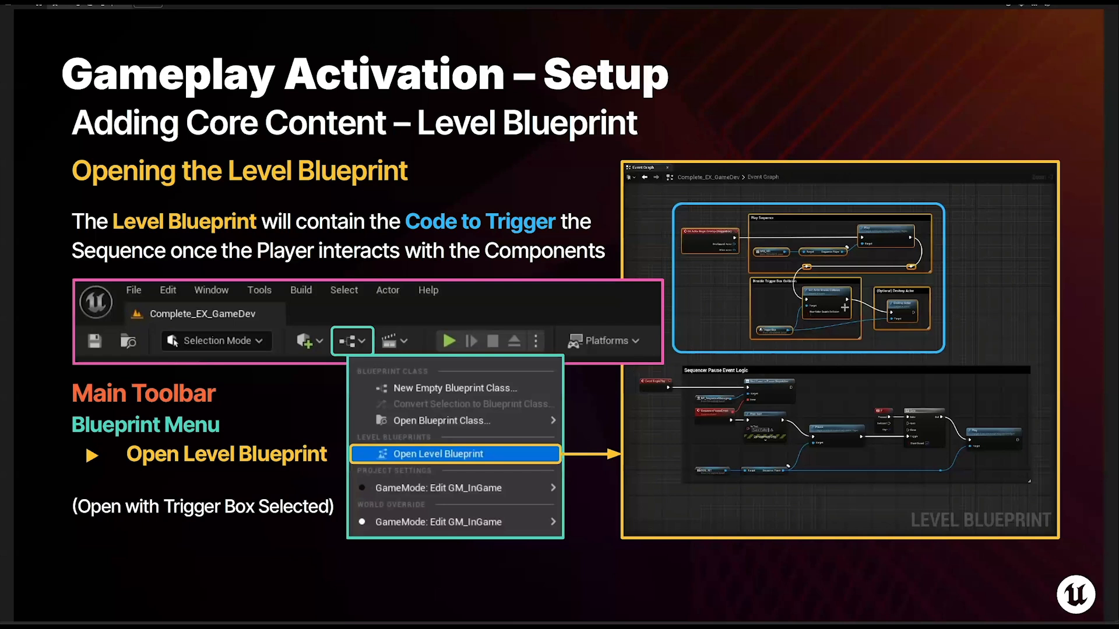
pyautogui.moveTo(626, 596)
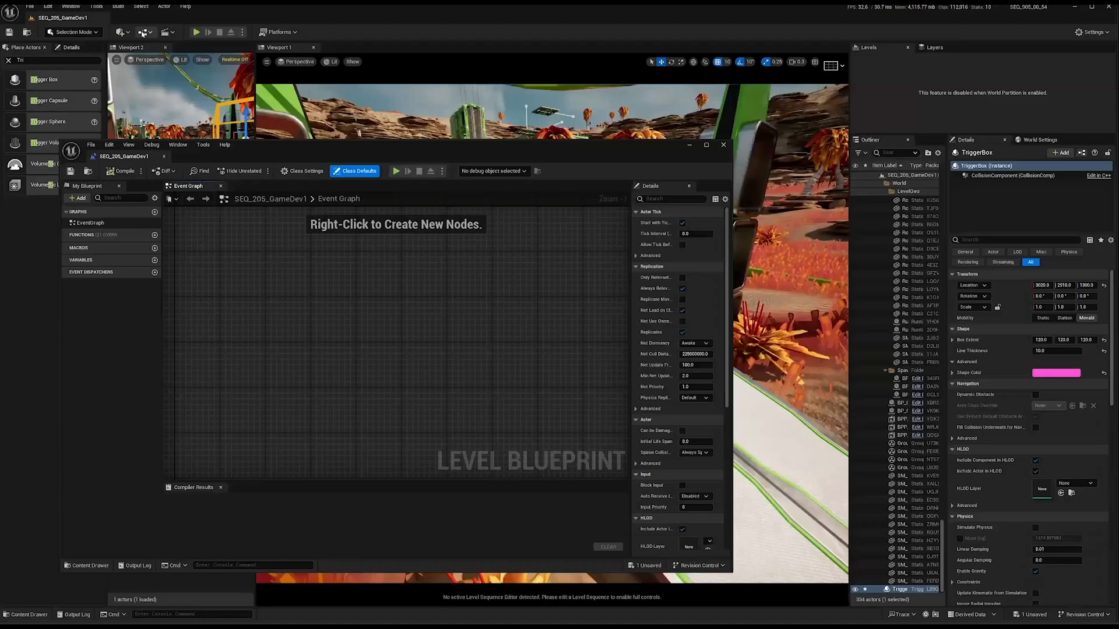
pyautogui.click(143, 33)
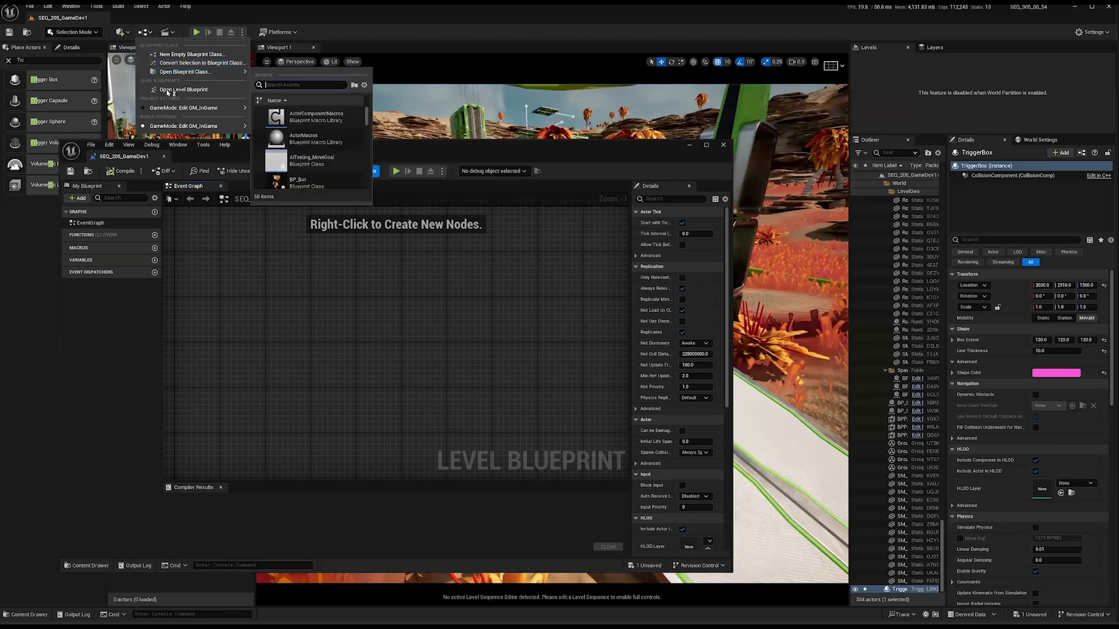
pyautogui.click(227, 92)
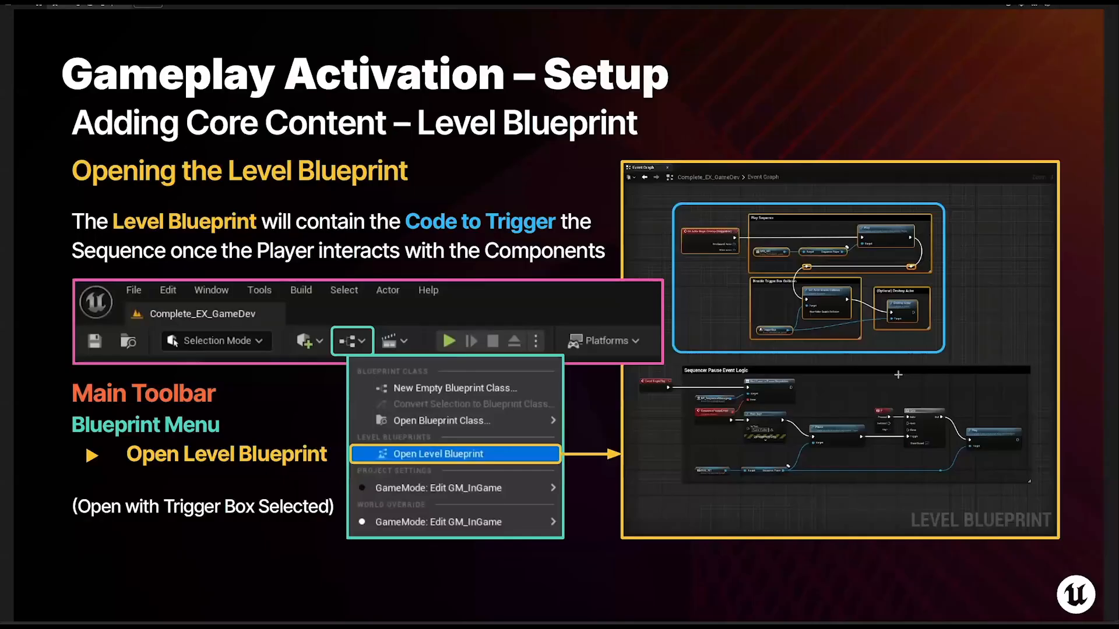
pyautogui.press('pagedown')
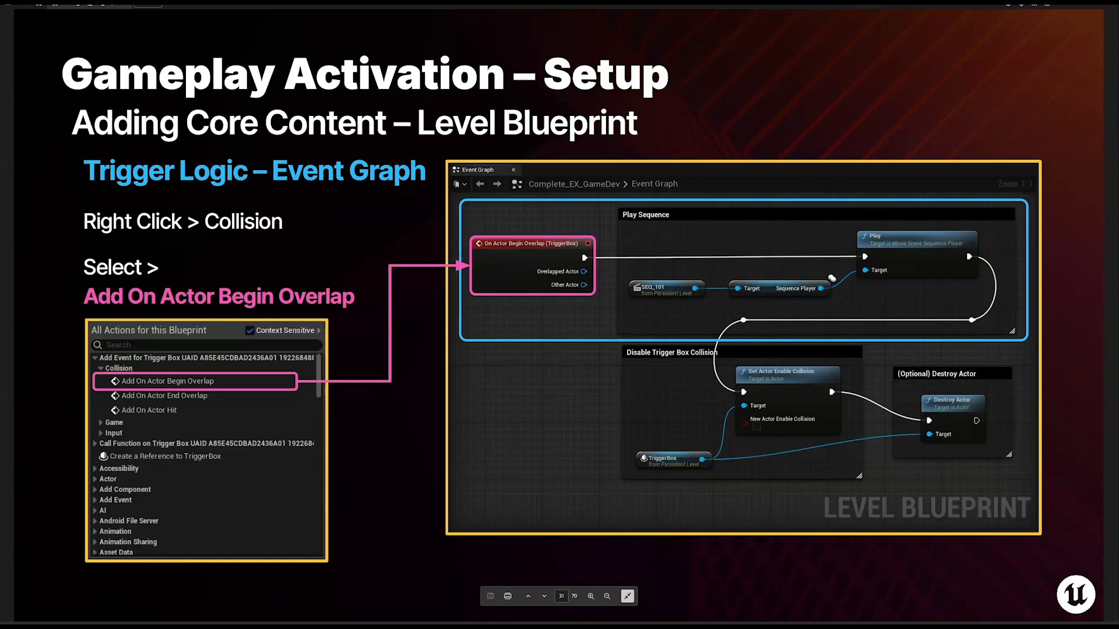
# Switch back to Unreal Editor, widen the Outliner so actor names are readable, and select TriggerBox in it.
pyautogui.click(695, 594)
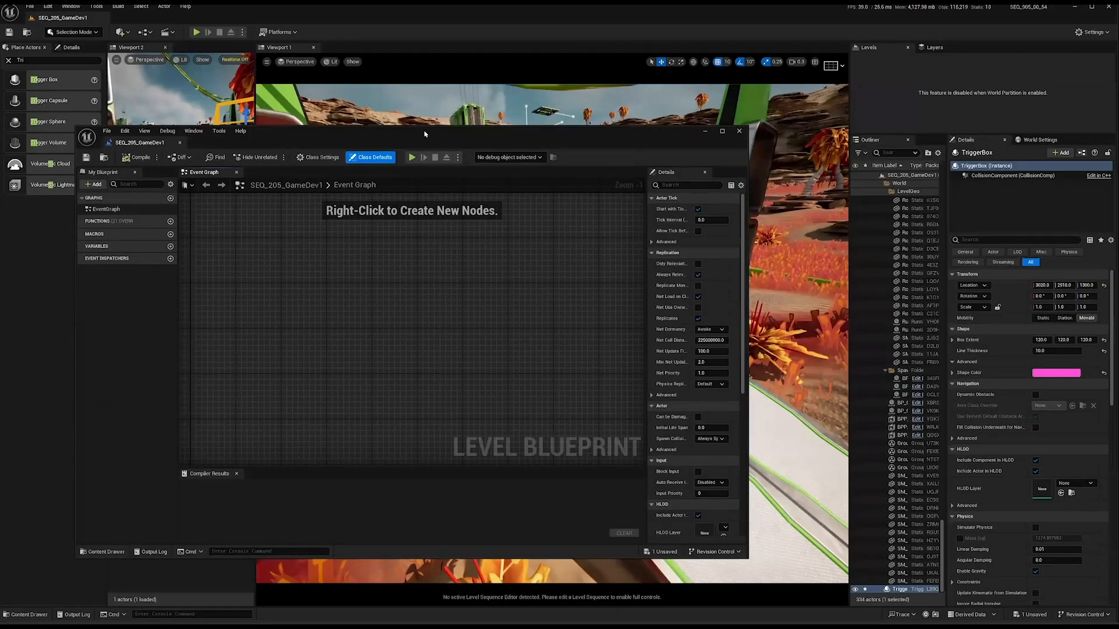
pyautogui.moveTo(945, 429); pyautogui.dragTo(992, 428)
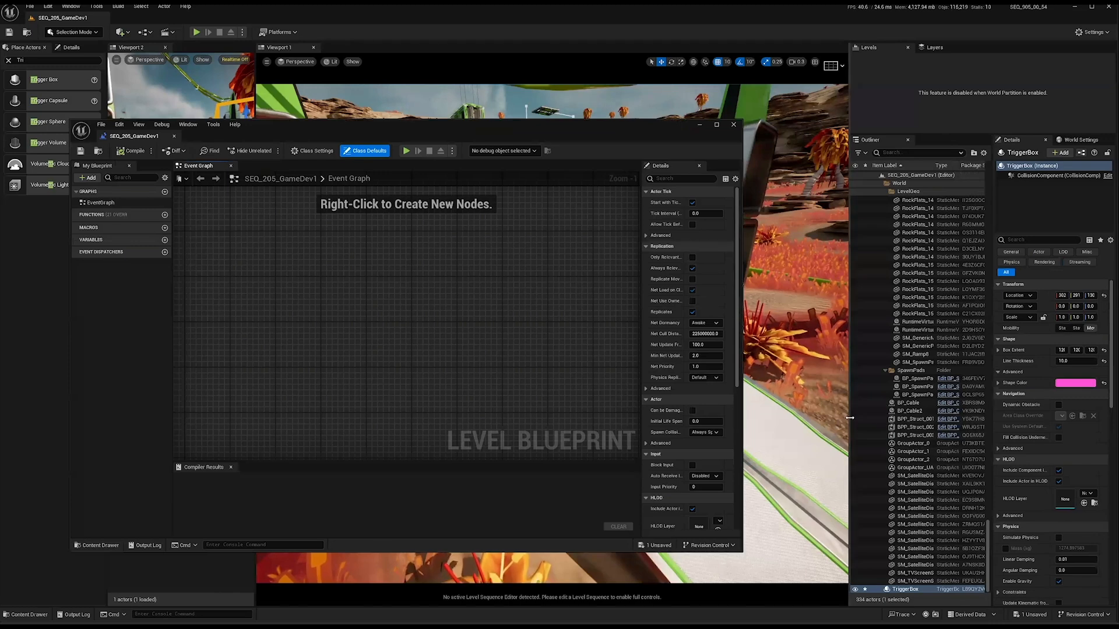
pyautogui.moveTo(850, 423); pyautogui.dragTo(834, 425)
pyautogui.click(882, 589)
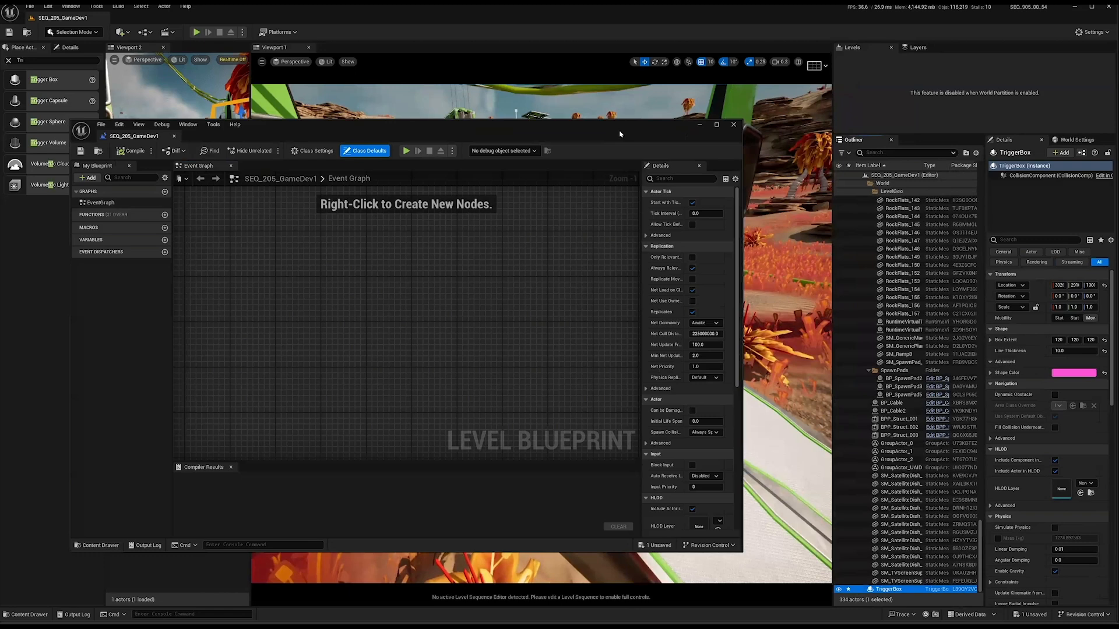
# Add the collision event On Actor Begin Overlap for the TriggerBox to the Event Graph and deselect the node.
pyautogui.rightClick(235, 222)
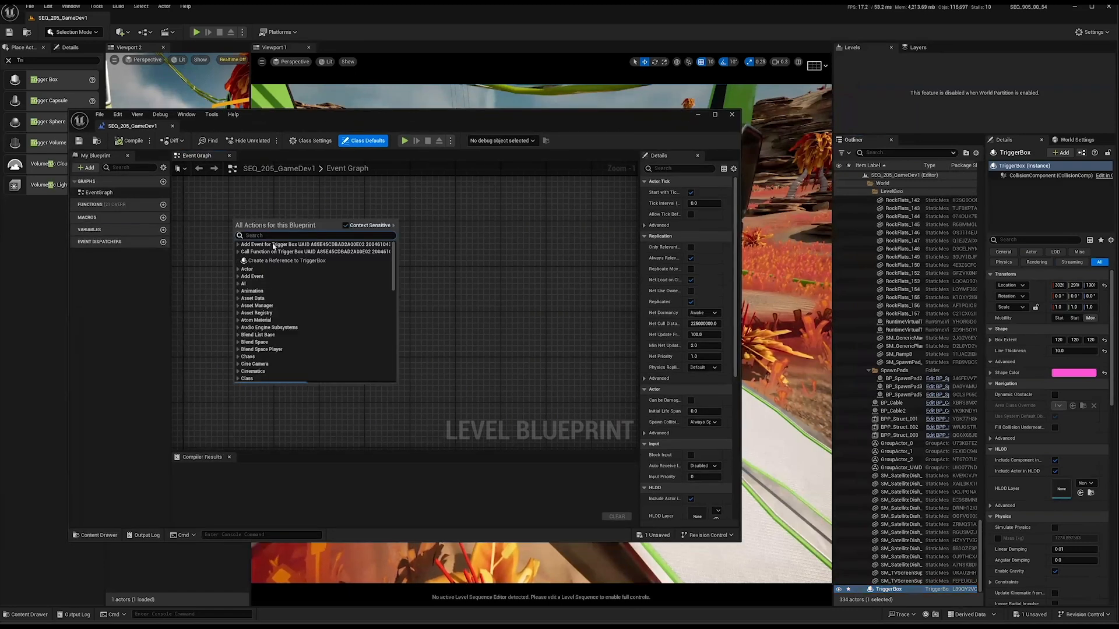
pyautogui.click(314, 245)
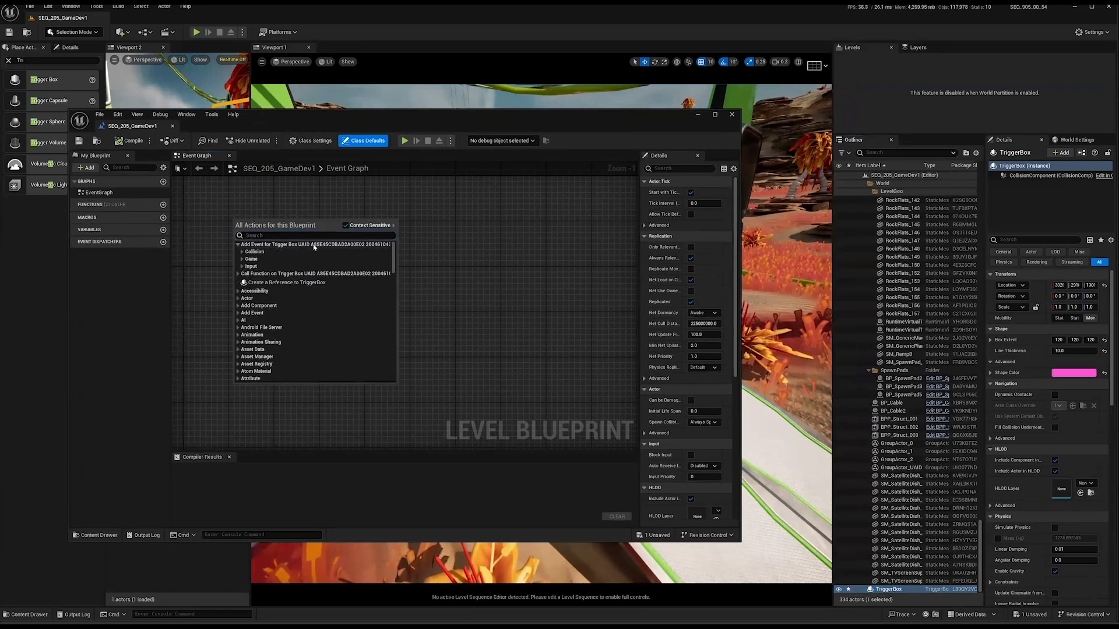
pyautogui.click(254, 252)
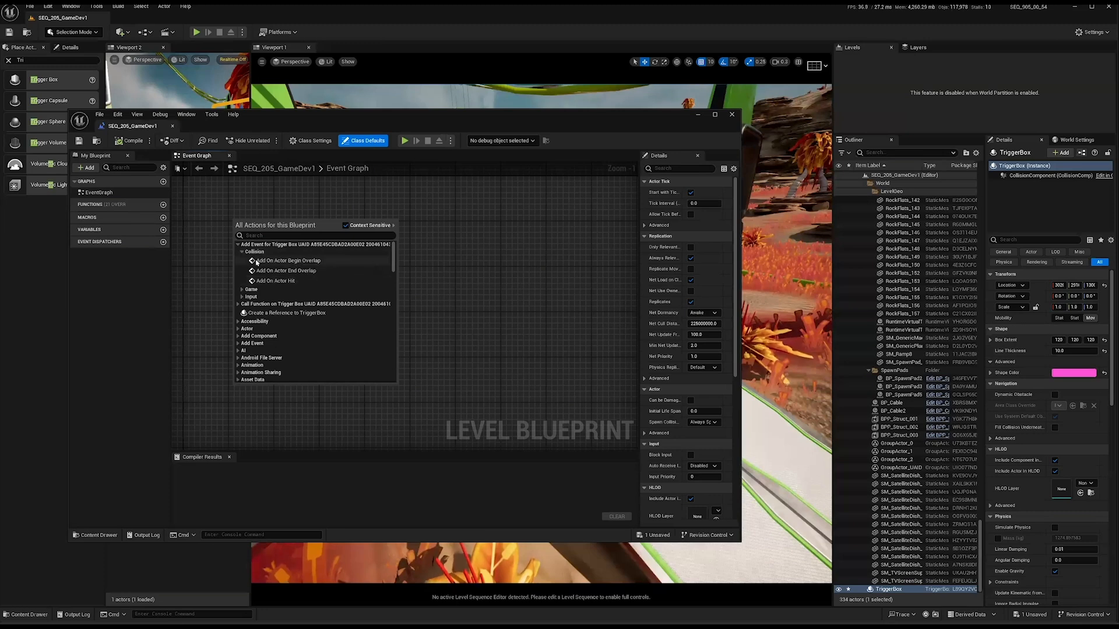
pyautogui.click(328, 265)
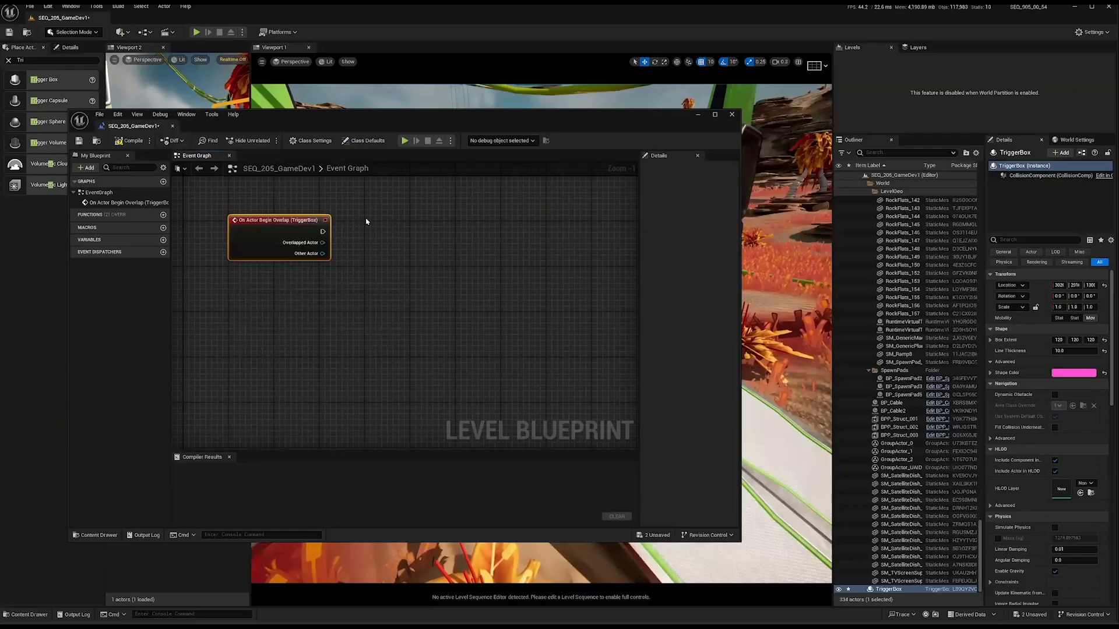
pyautogui.click(358, 220)
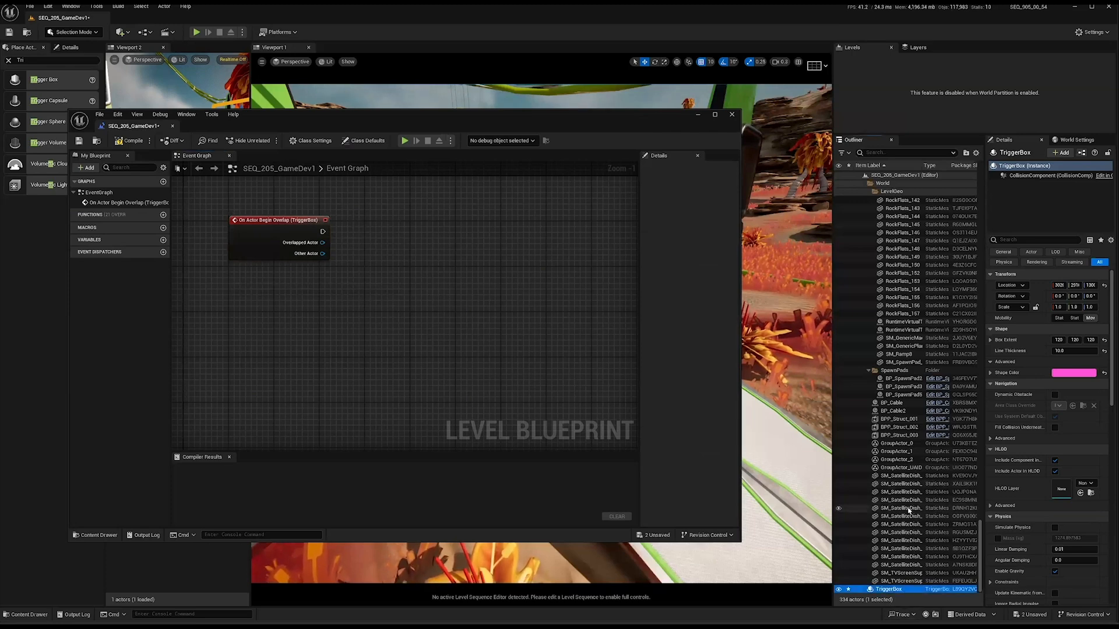
# Examine which blueprint actions are offered with satellite dish actors selected, and reselect TriggerBox.
pyautogui.click(907, 508)
pyautogui.rightClick(367, 312)
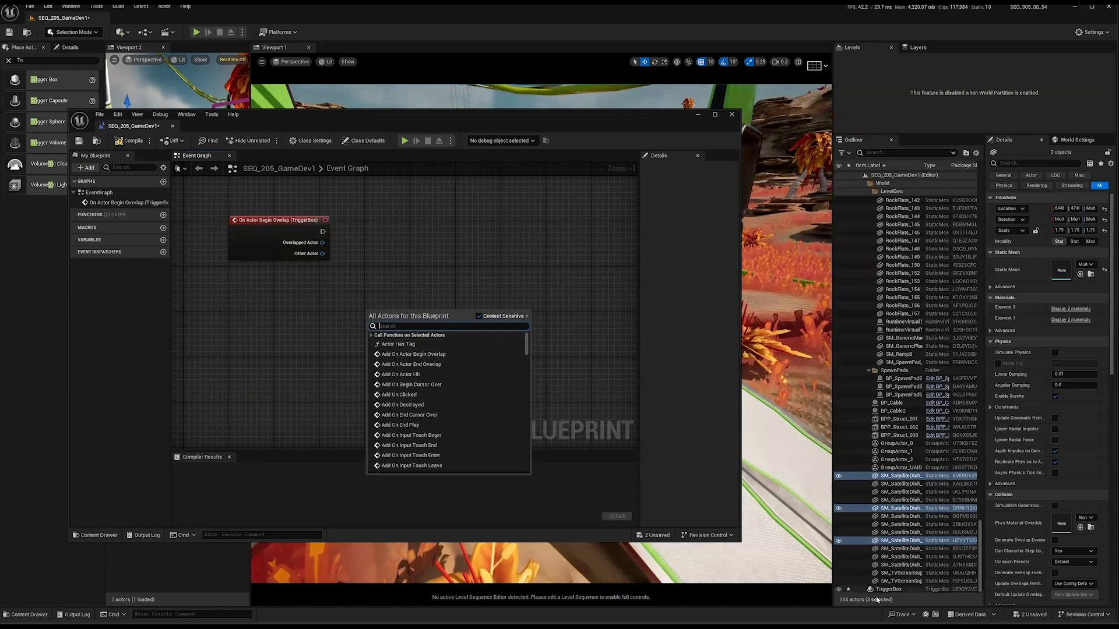
pyautogui.click(893, 592)
pyautogui.click(892, 593)
# Request the TriggerBox's On Actor Begin Overlap event again from the graph's actions and deselect the node it leads to.
pyautogui.rightClick(405, 275)
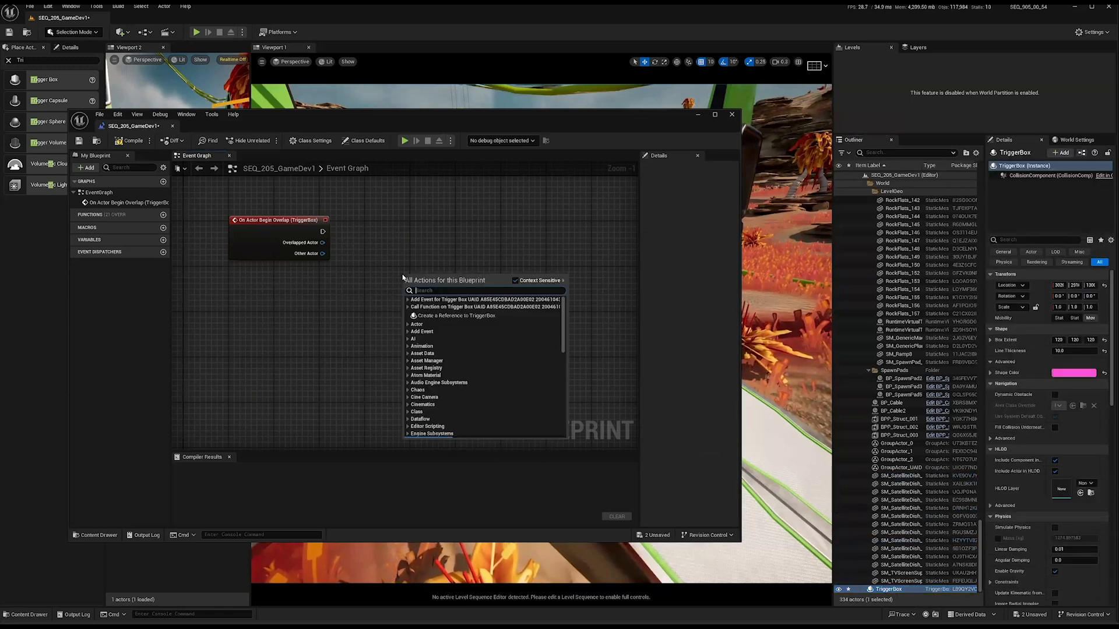
pyautogui.click(408, 300)
pyautogui.click(410, 306)
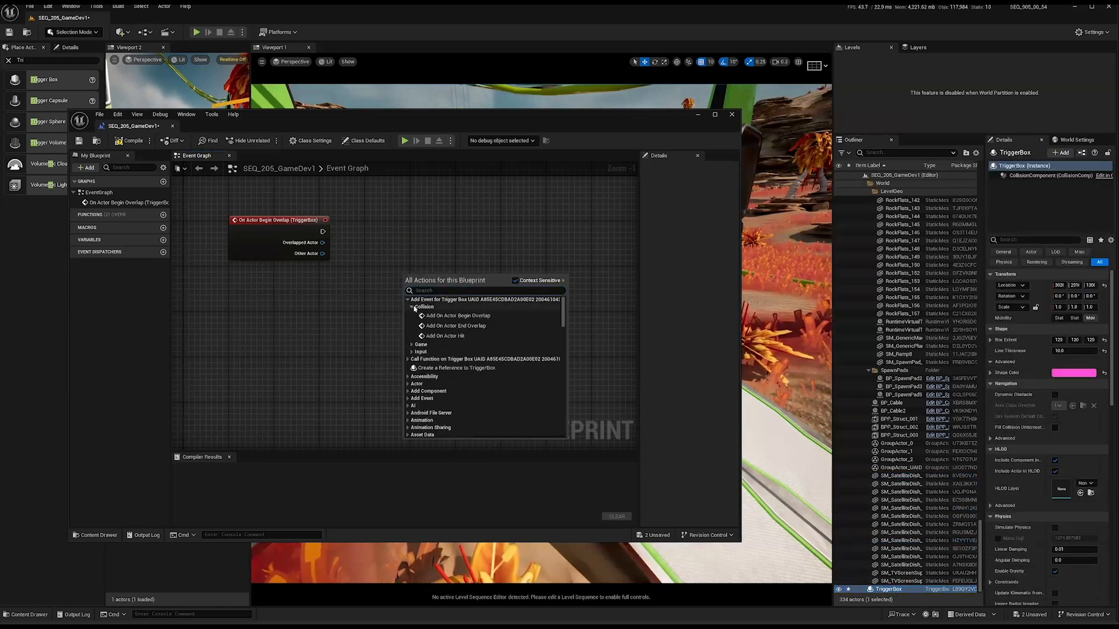
pyautogui.click(500, 316)
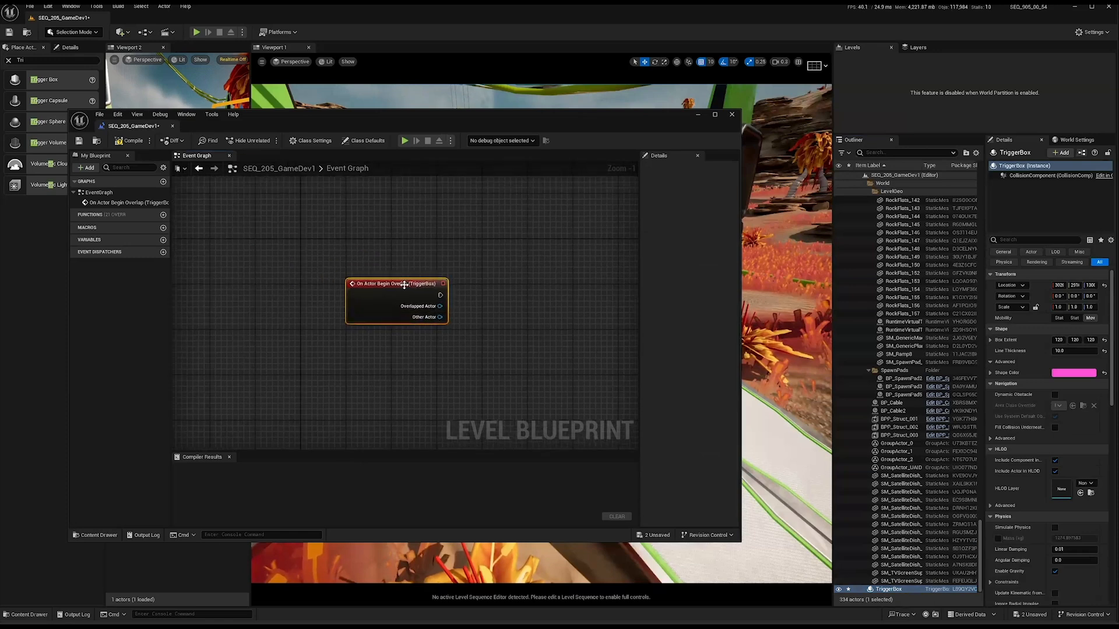
pyautogui.click(539, 290)
pyautogui.moveTo(548, 306); pyautogui.dragTo(390, 252, button='right')
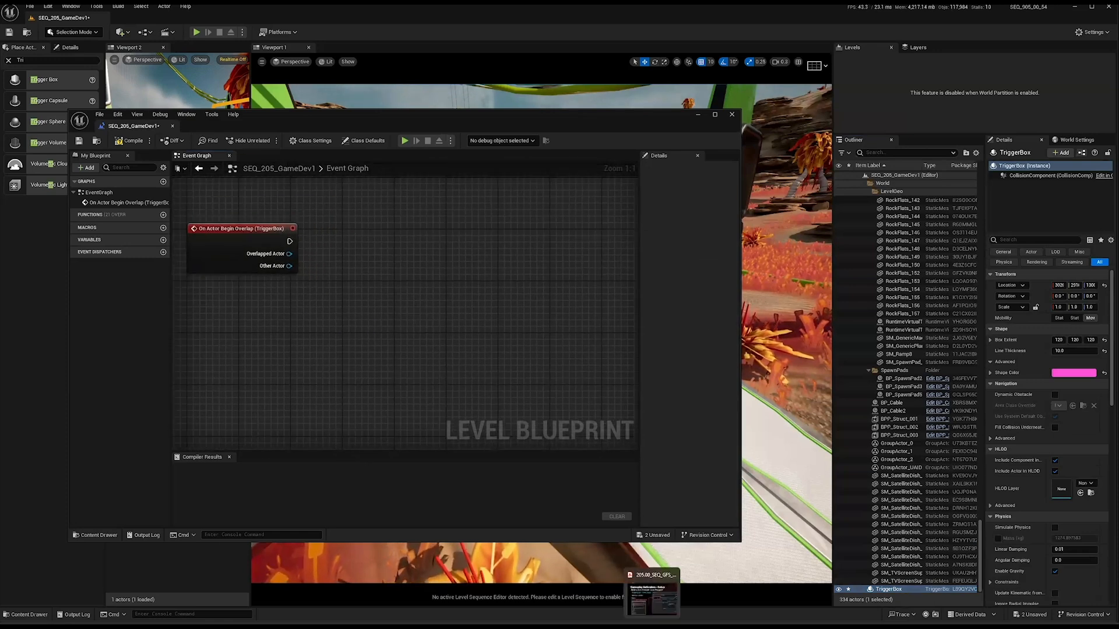
pyautogui.click(651, 625)
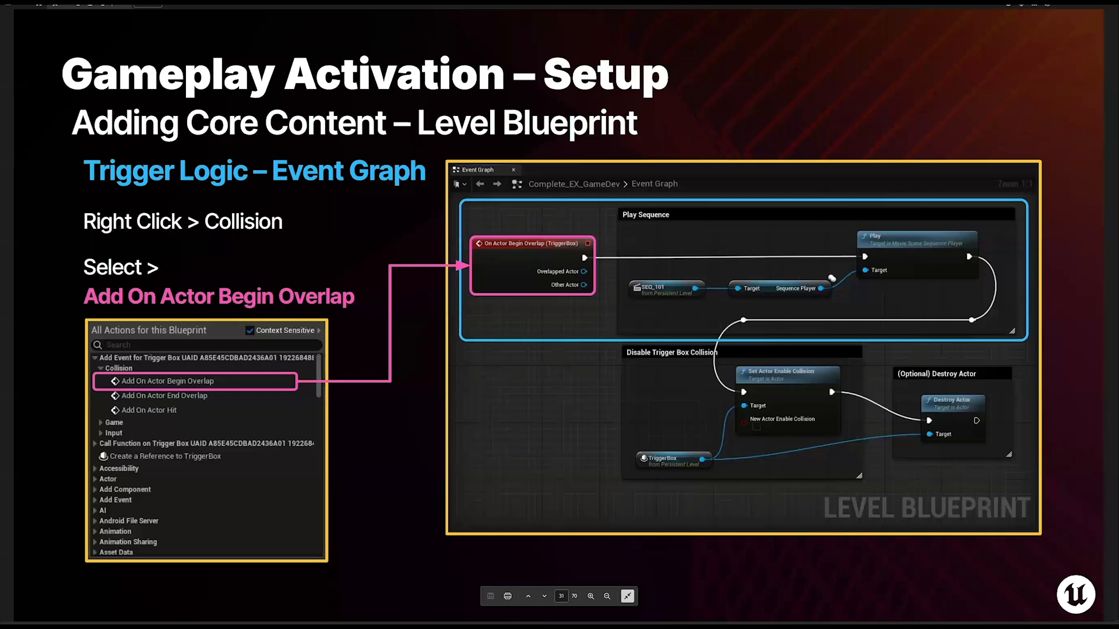
pyautogui.moveTo(634, 625)
pyautogui.click(694, 594)
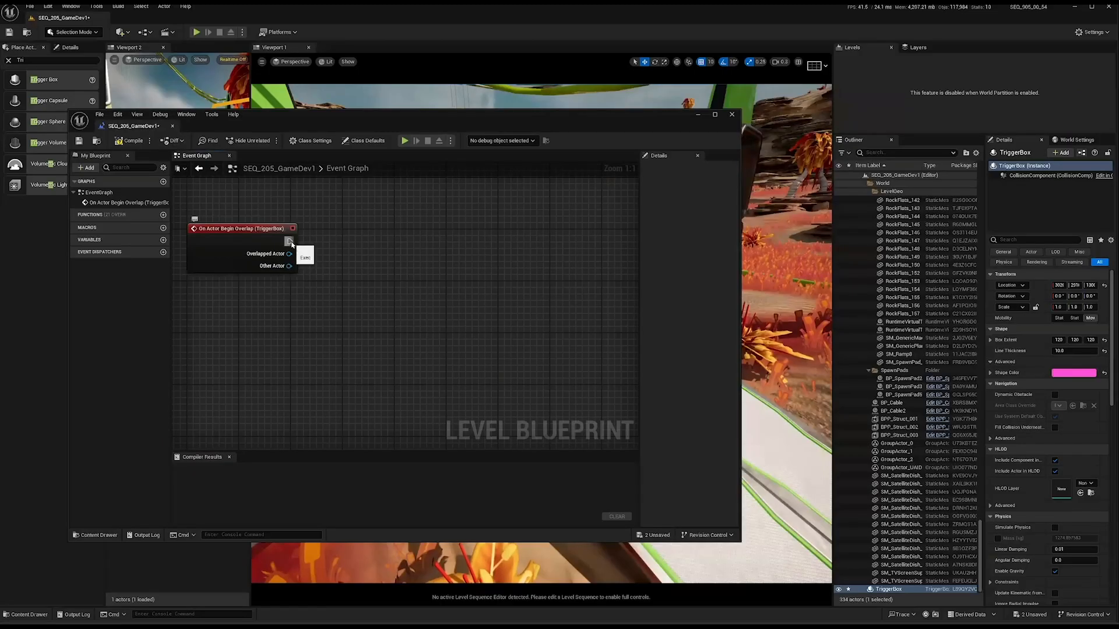
# Search the actions for the overlap event's execution output for "play sequence" and turn off Context Sensitive filtering.
pyautogui.moveTo(291, 244); pyautogui.dragTo(503, 246)
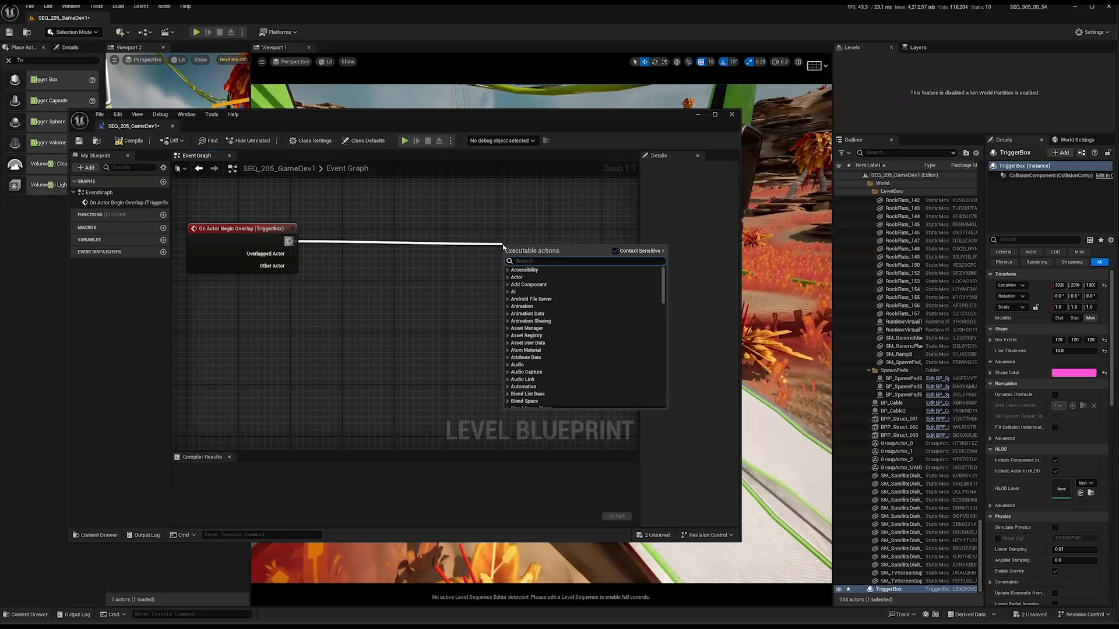
pyautogui.write('play sequence')
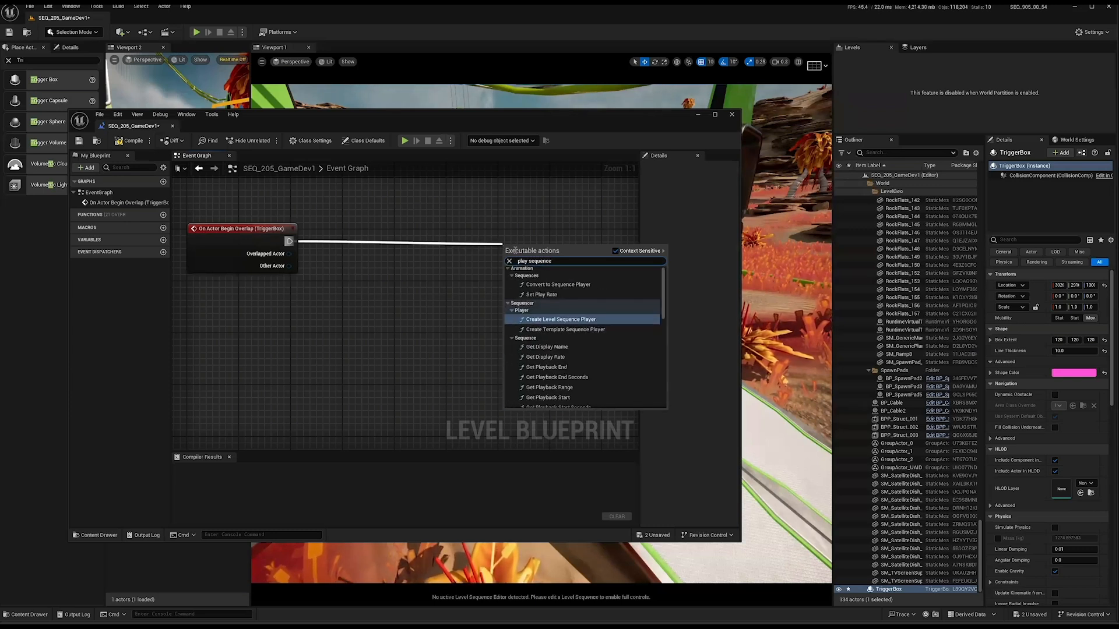
pyautogui.scroll(-10, 584, 378)
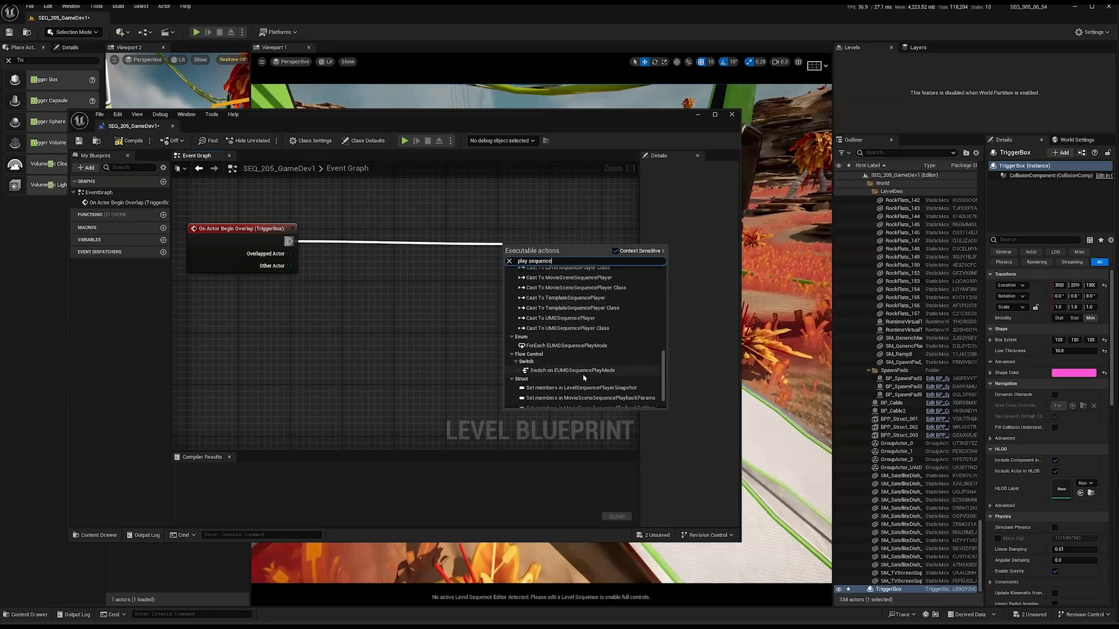
pyautogui.scroll(-2, 584, 377)
pyautogui.moveTo(664, 355); pyautogui.dragTo(664, 277)
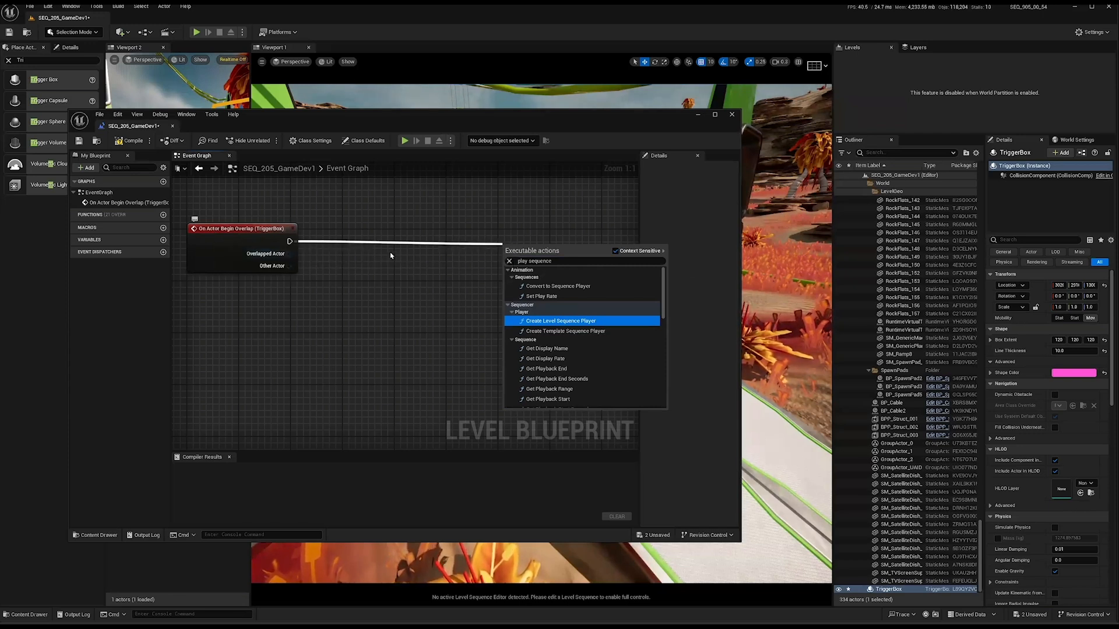
pyautogui.moveTo(663, 294)
pyautogui.mouseDown()
pyautogui.moveTo(664, 308)
pyautogui.moveTo(660, 280)
pyautogui.mouseUp()
pyautogui.click(615, 252)
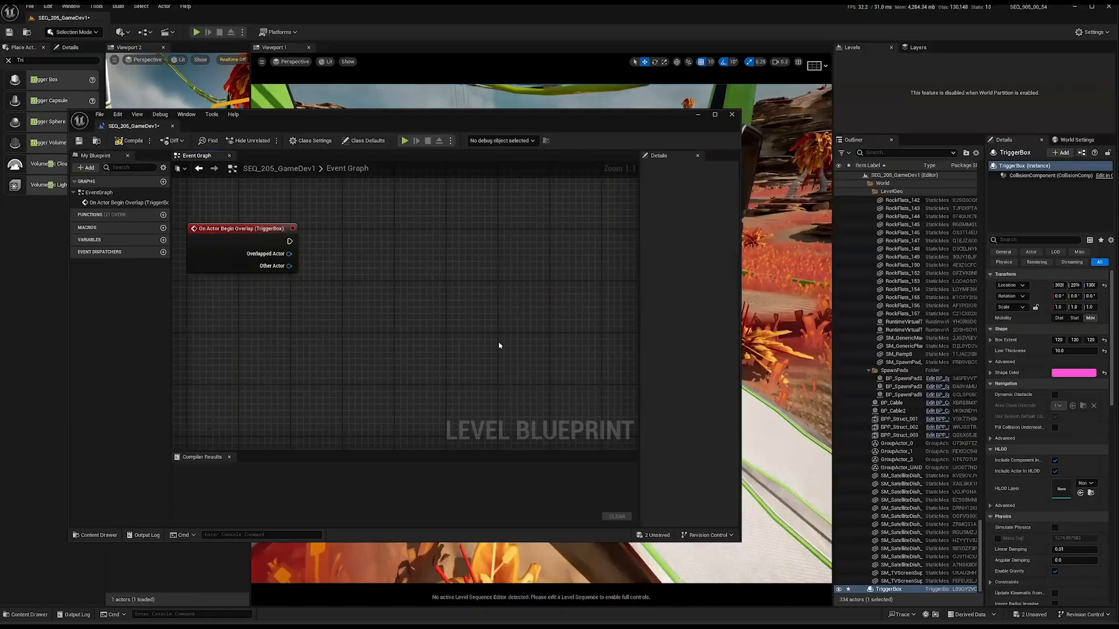
# Add a Movie Scene Sequence Player Play node fed by On Actor Begin Overlap, and space it farther from the event.
pyautogui.moveTo(289, 242); pyautogui.dragTo(446, 232)
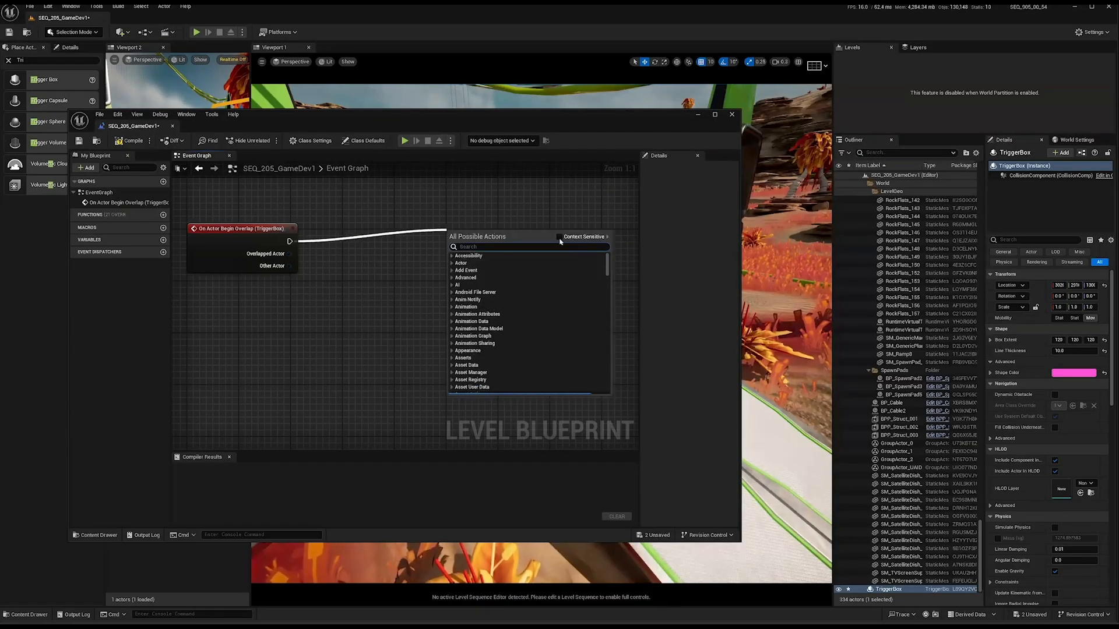
pyautogui.write('play seq')
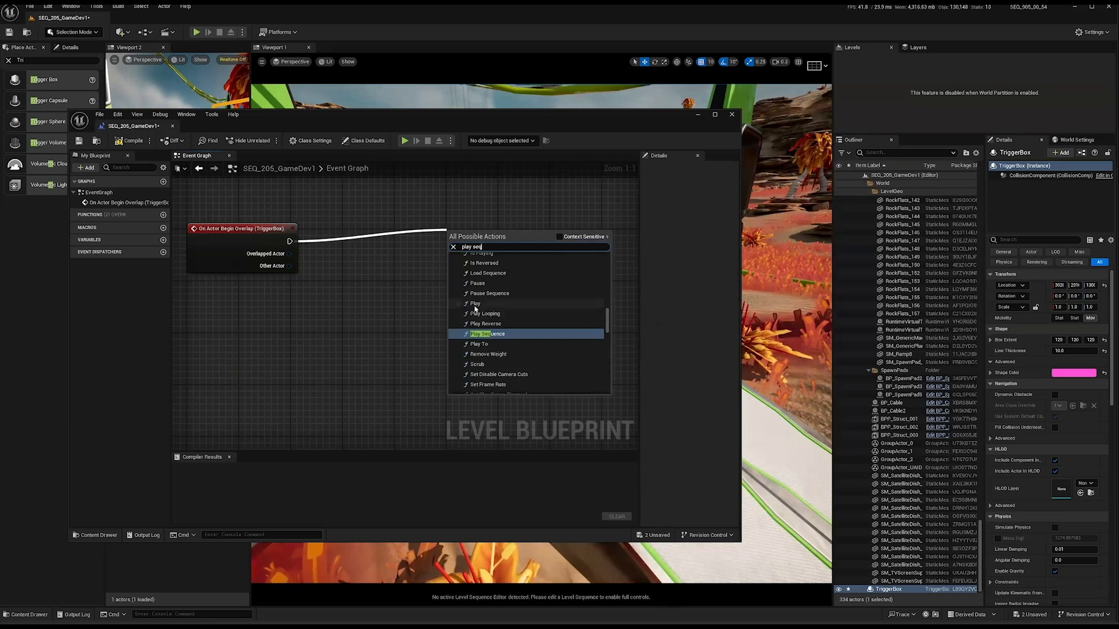
pyautogui.click(475, 305)
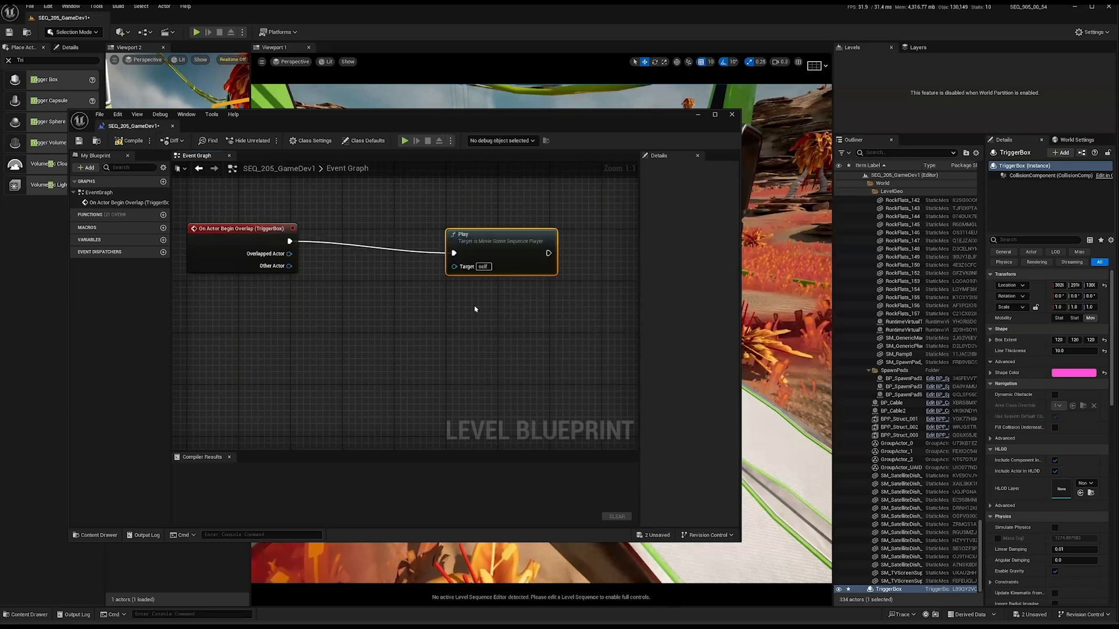
pyautogui.moveTo(508, 239); pyautogui.dragTo(564, 227)
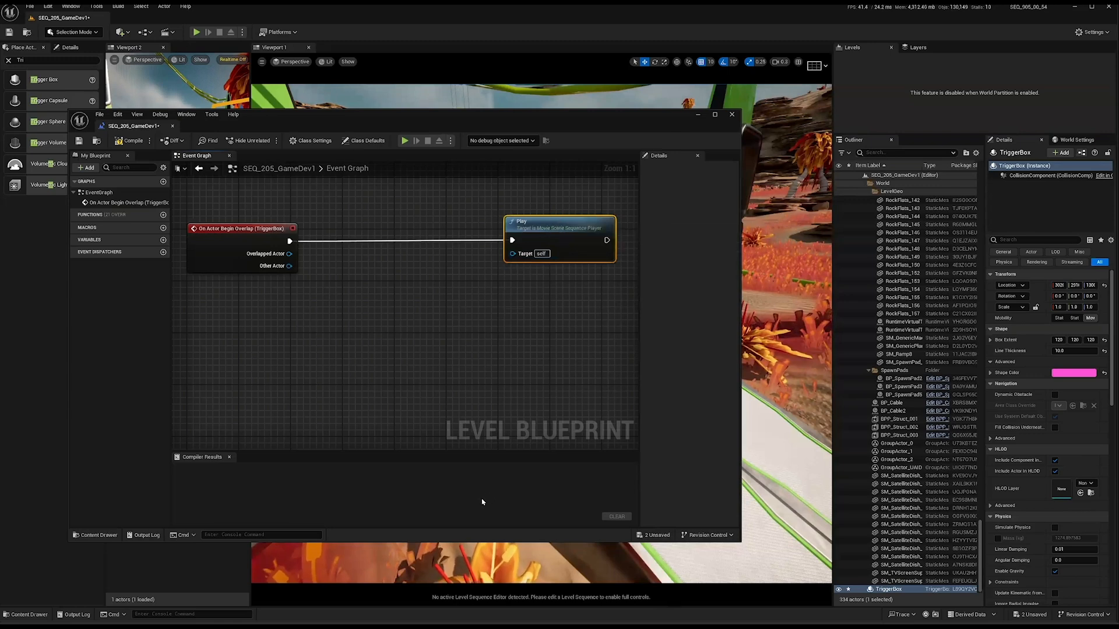
pyautogui.click(491, 361)
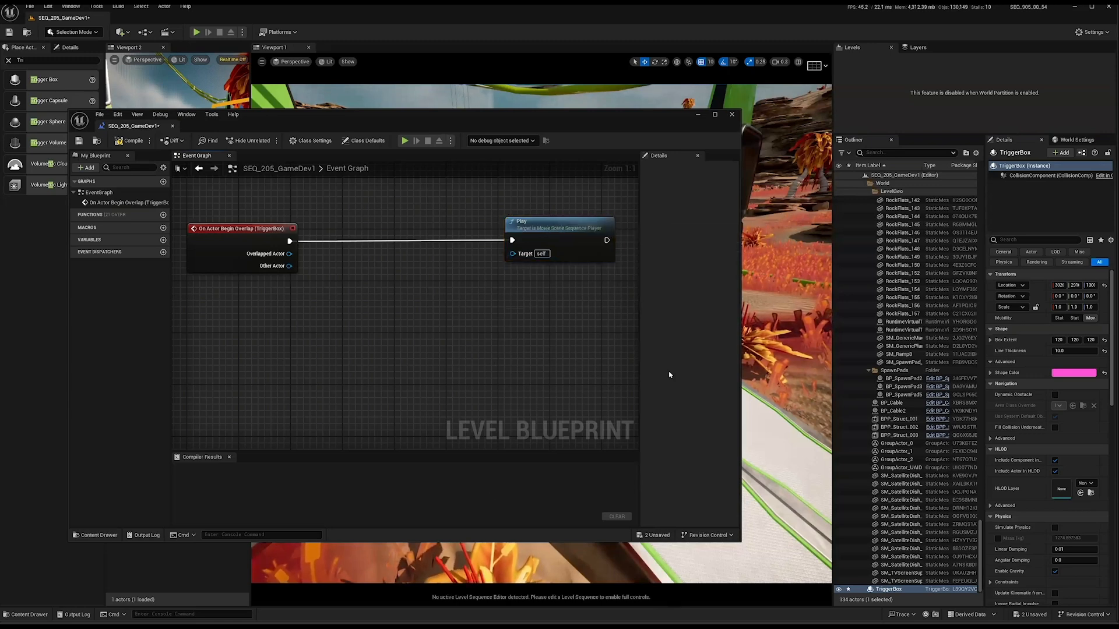
# Switch to the slides to check the Level Blueprint trigger logic, and return to Unreal Editor.
pyautogui.hotkey('alt', 'Tab')
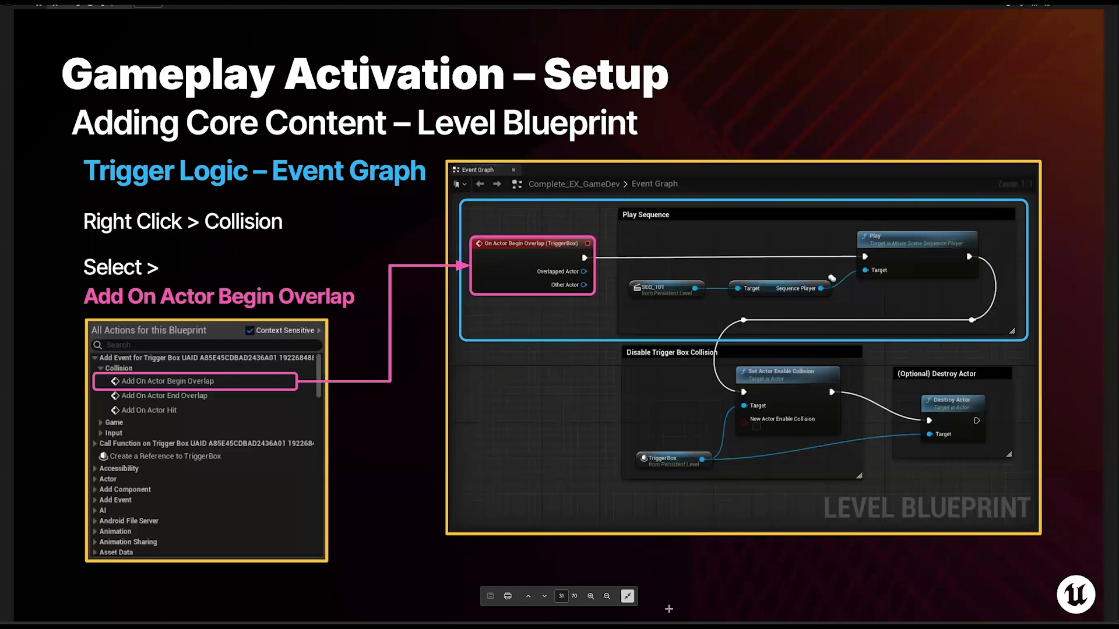
pyautogui.moveTo(633, 622)
pyautogui.click(693, 592)
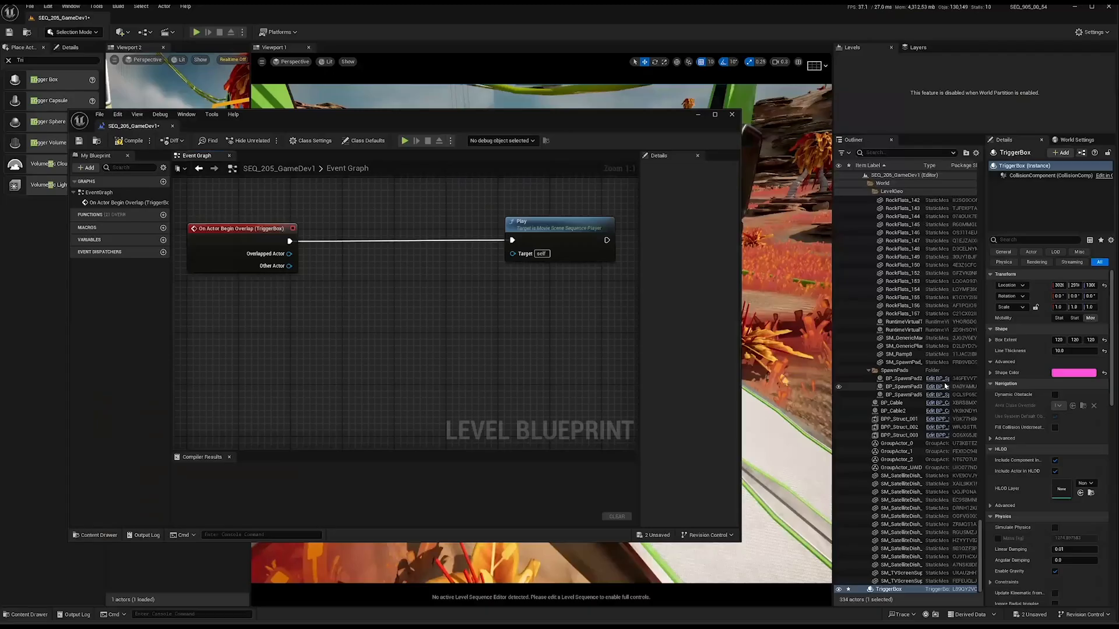
# Collapse the World folder in the Outliner and minimize the Level Blueprint window.
pyautogui.scroll(10, 922, 476)
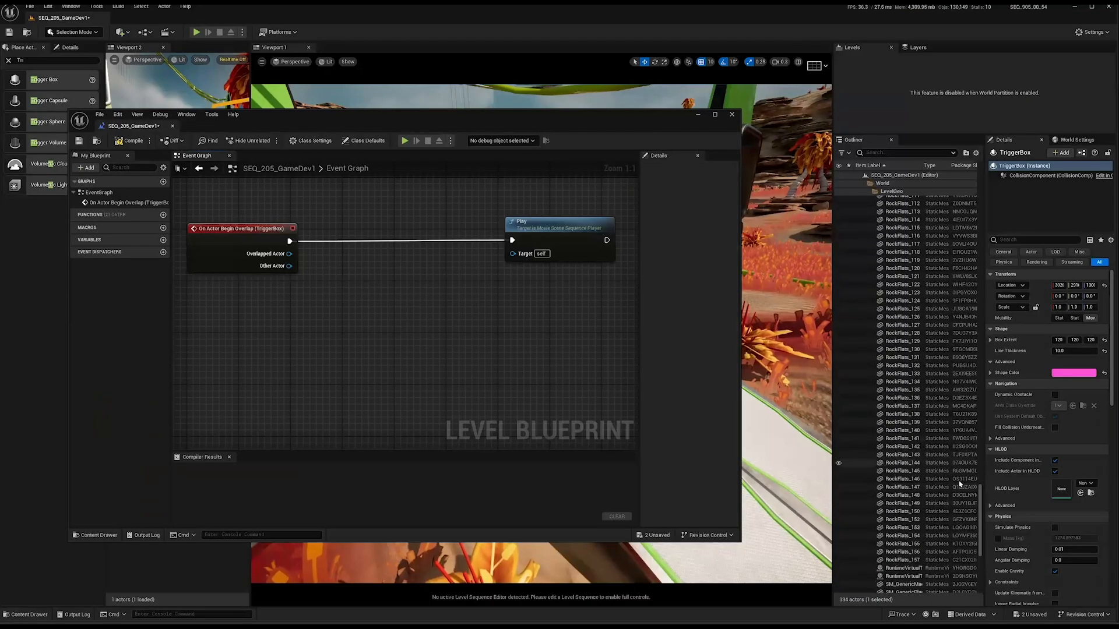
pyautogui.moveTo(979, 534); pyautogui.dragTo(972, 216)
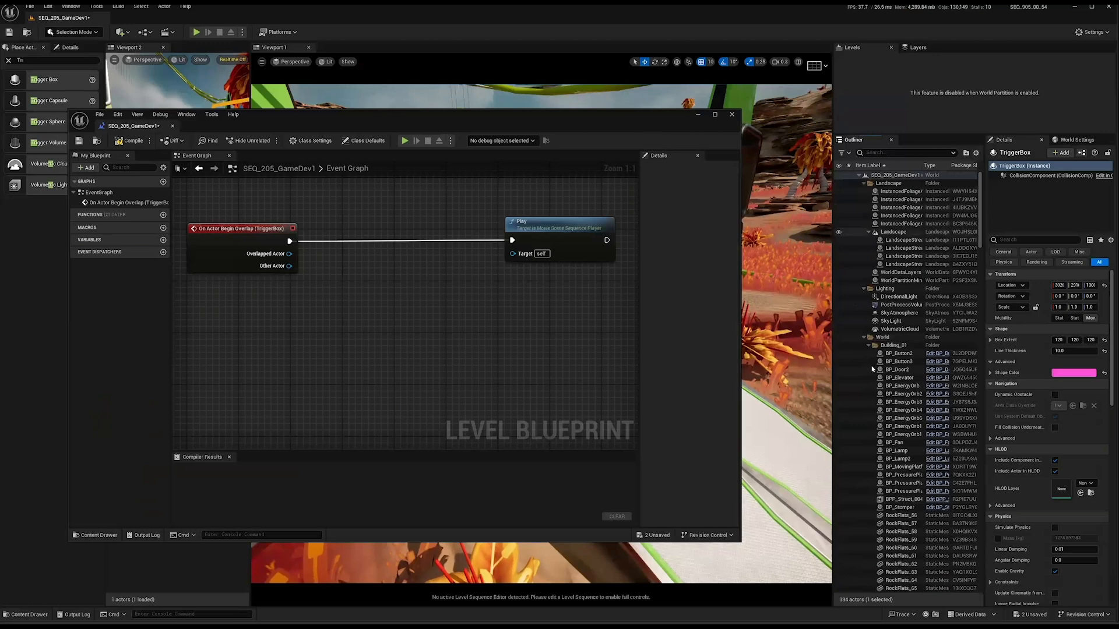
pyautogui.click(862, 337)
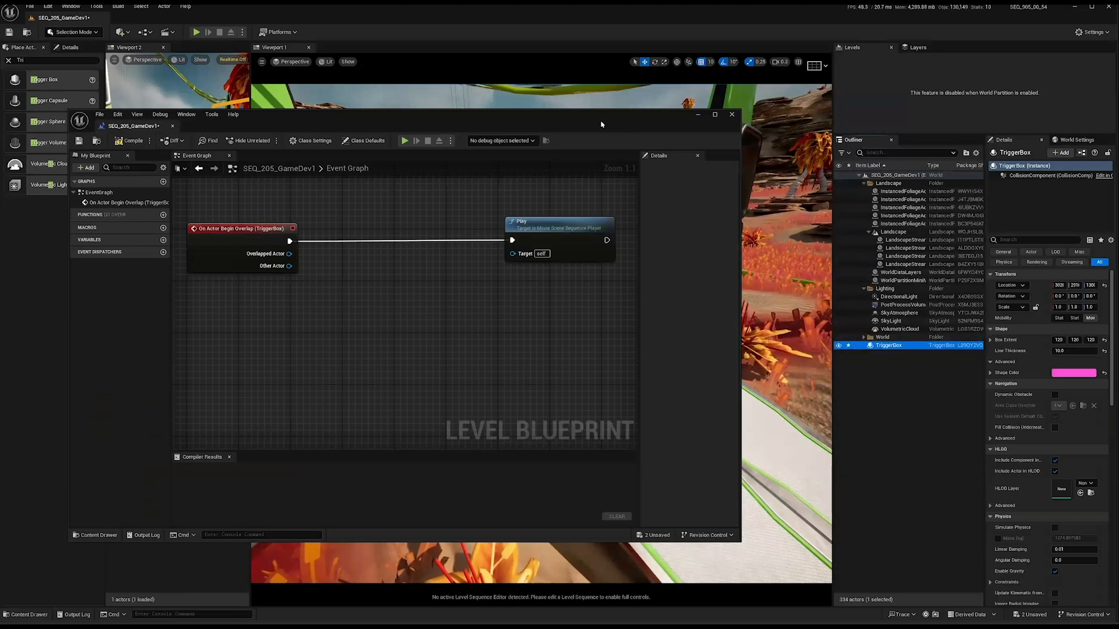
pyautogui.click(698, 114)
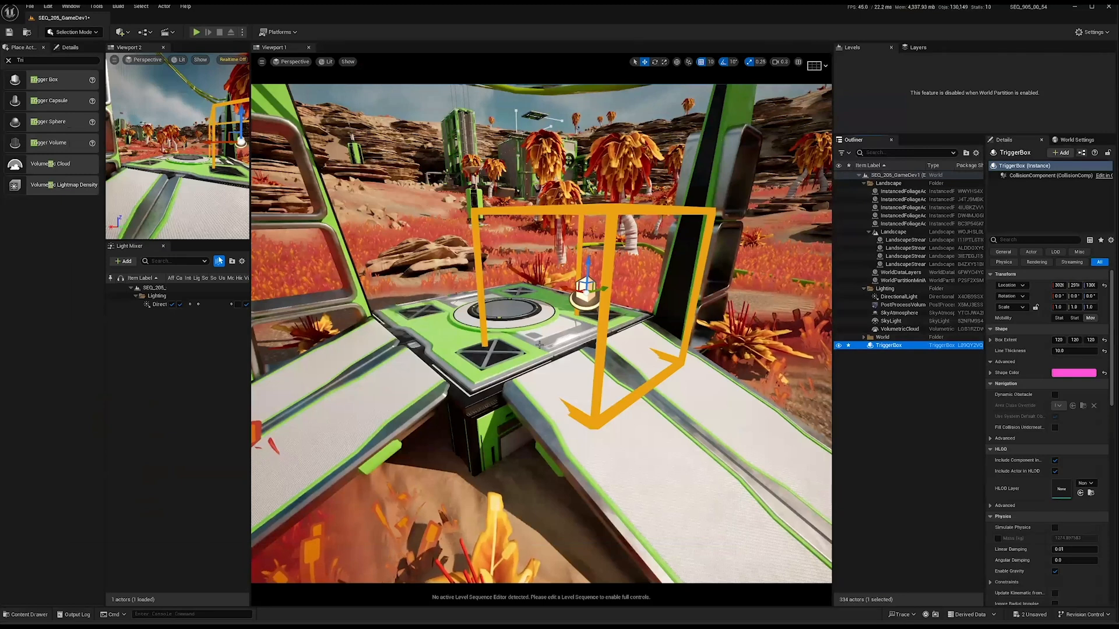
# Clear the Place Actors search and place the SEQ_205_00_START level sequence from the SEQ_205_00 course's SEQ folder into the level.
pyautogui.click(8, 60)
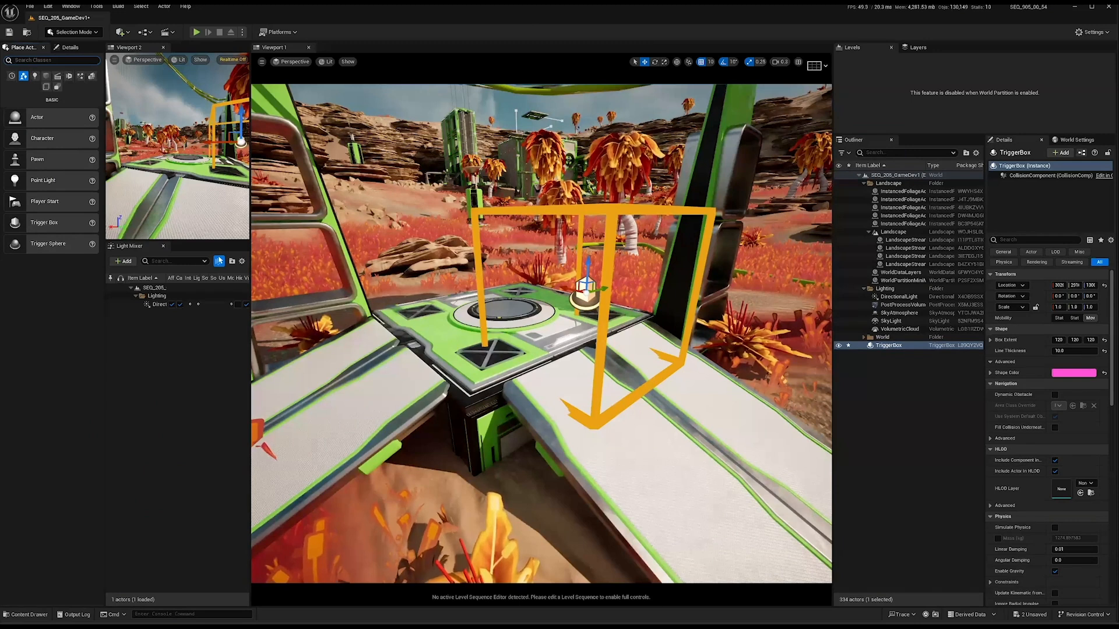
pyautogui.hotkey('ctrl', 'space')
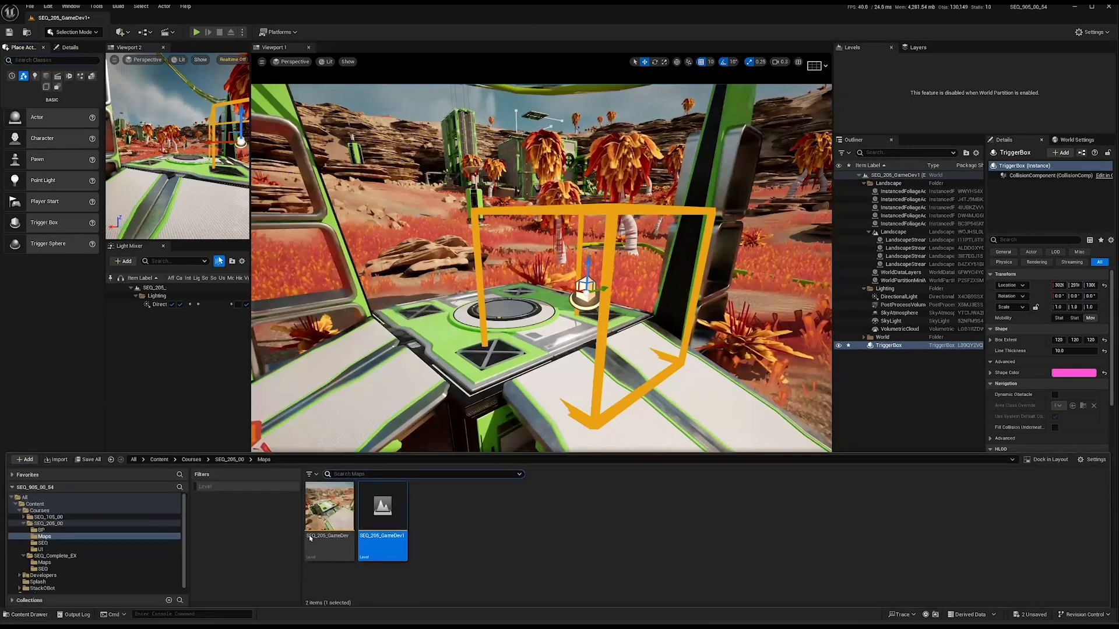
pyautogui.click(53, 555)
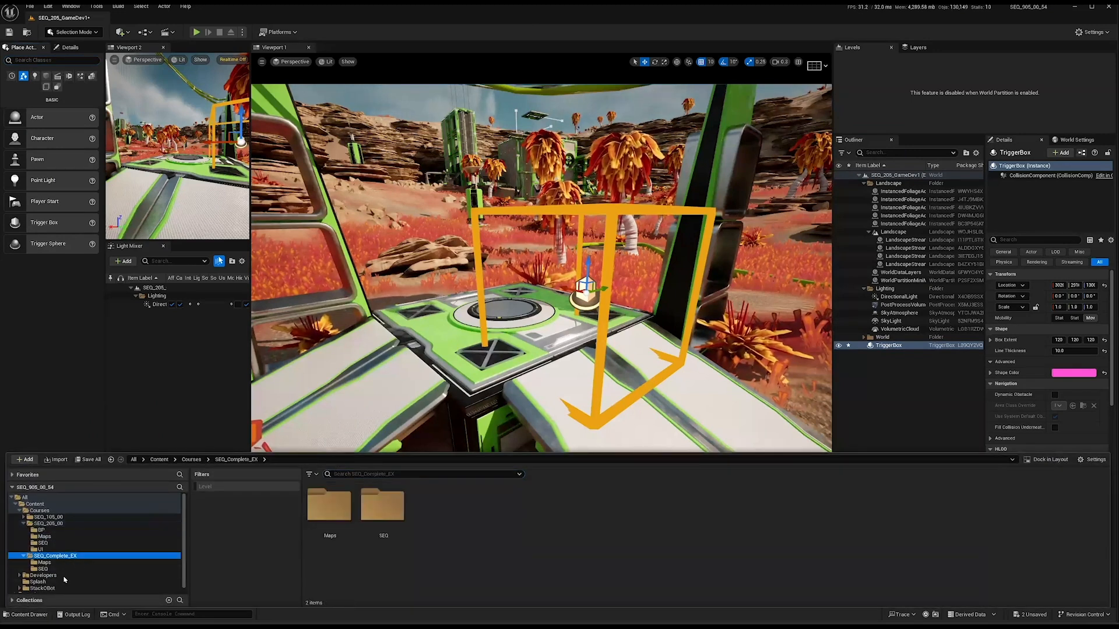
pyautogui.click(53, 569)
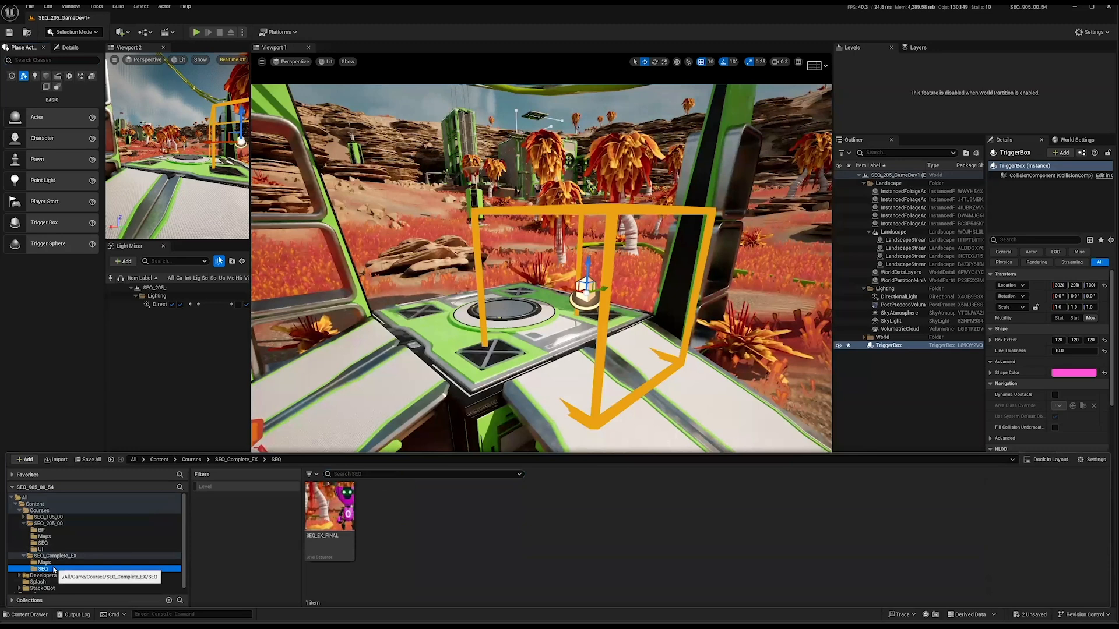
pyautogui.click(42, 524)
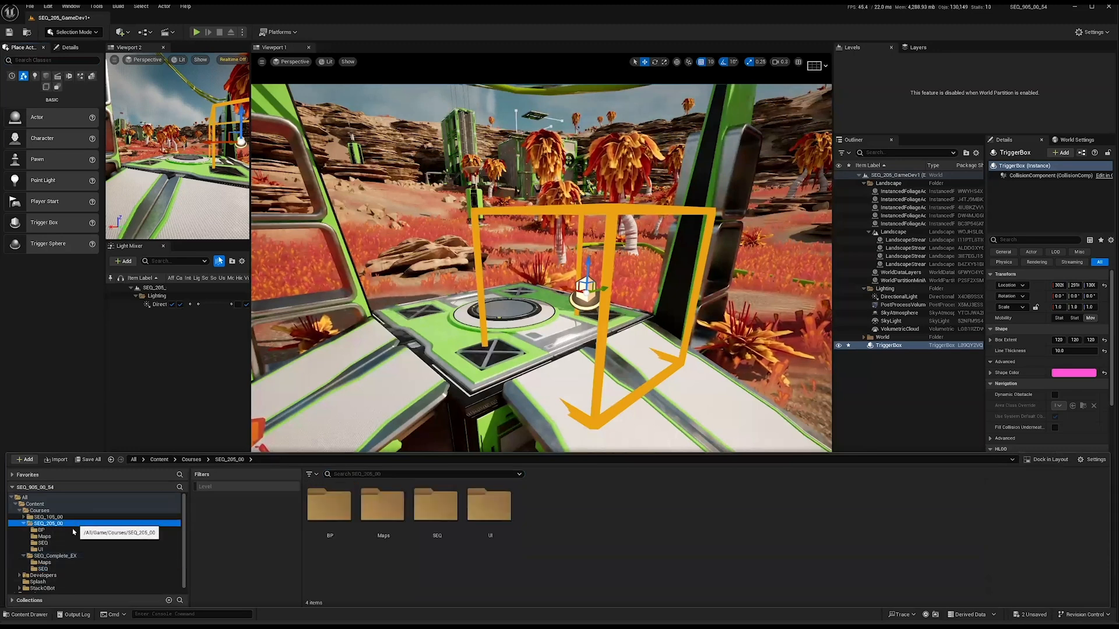
pyautogui.click(55, 544)
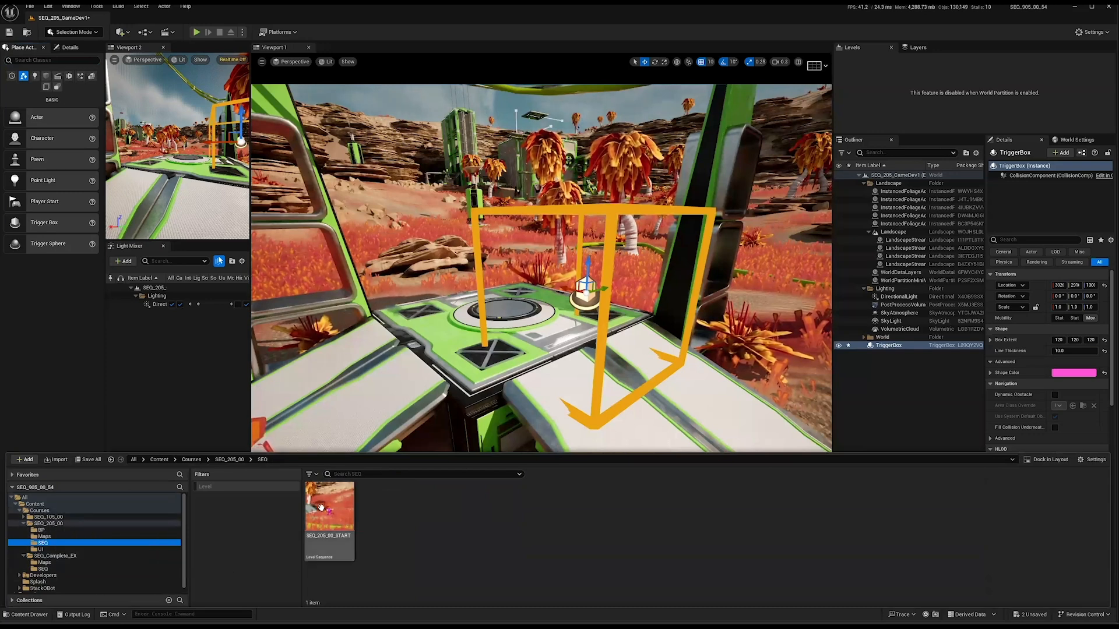
pyautogui.moveTo(333, 507); pyautogui.dragTo(569, 341)
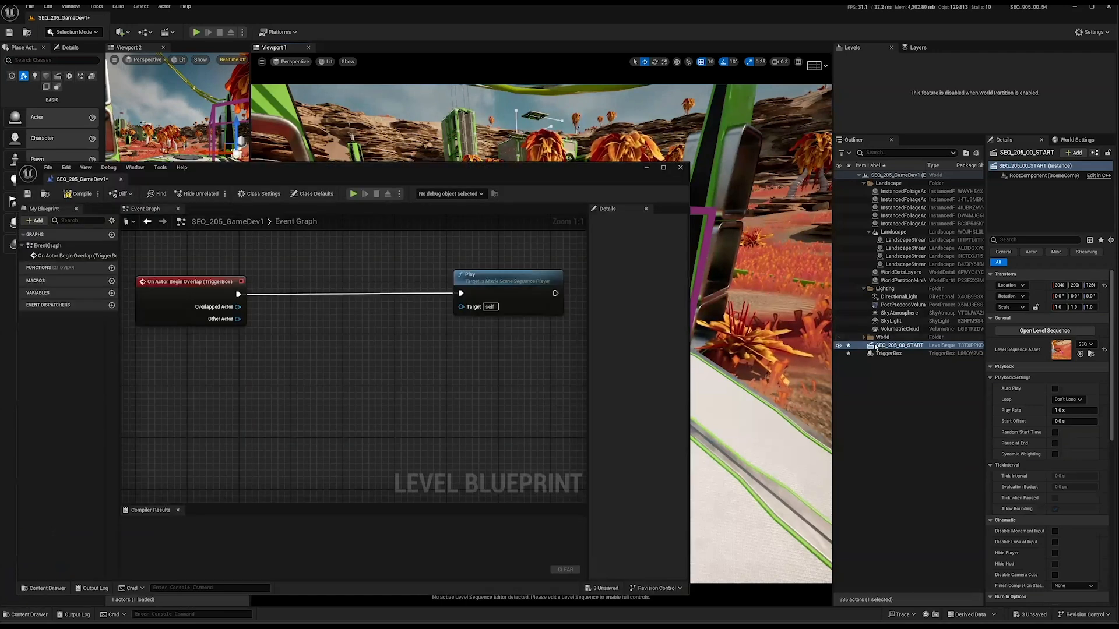
# Turn Context Sensitive back on, create a reference to the SEQ_205_00_START actor in the Event Graph, and save.
pyautogui.click(875, 346)
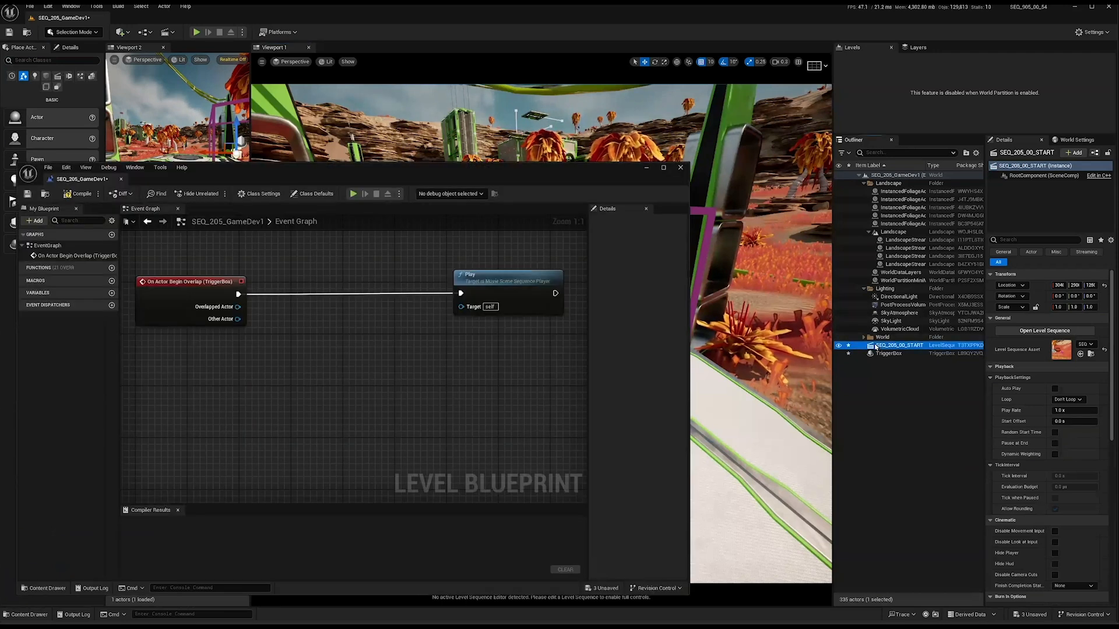
pyautogui.rightClick(259, 365)
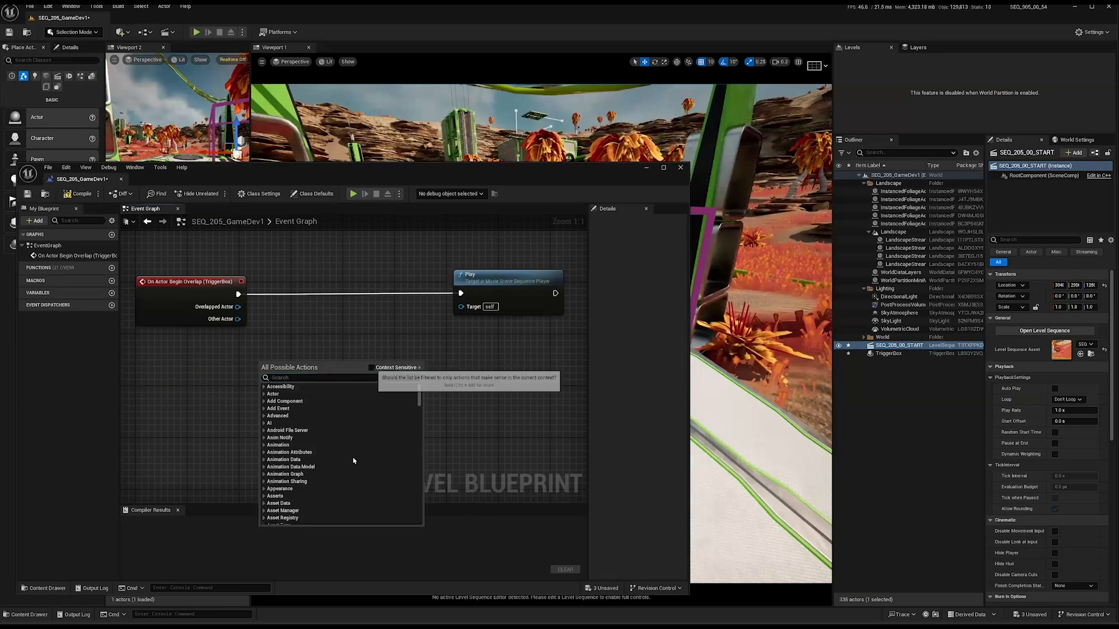
pyautogui.click(371, 368)
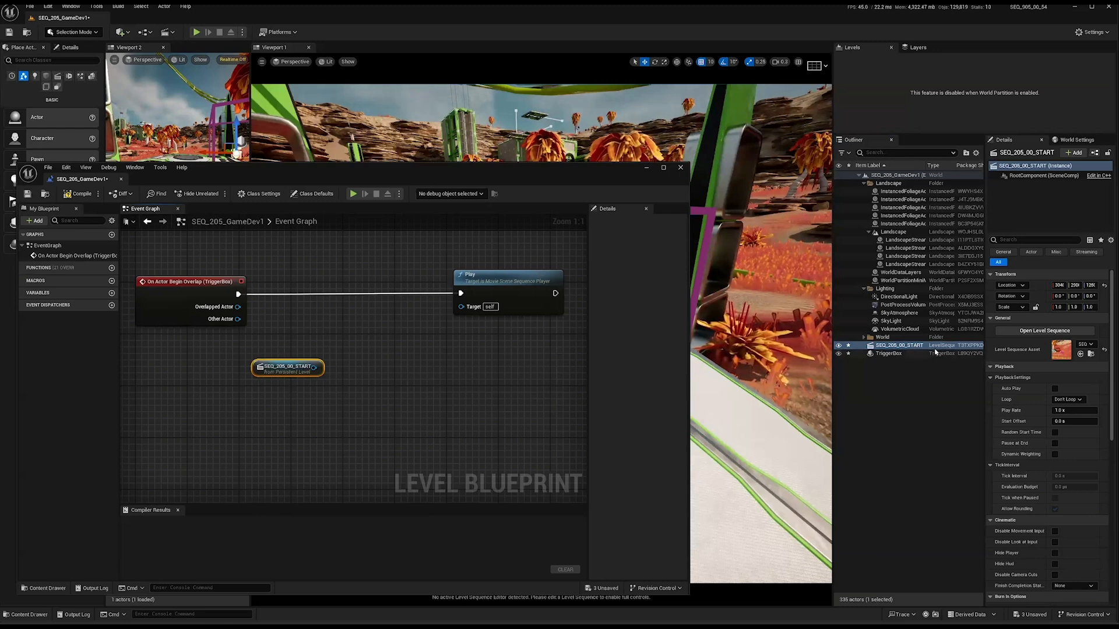
pyautogui.hotkey('ctrl', 's')
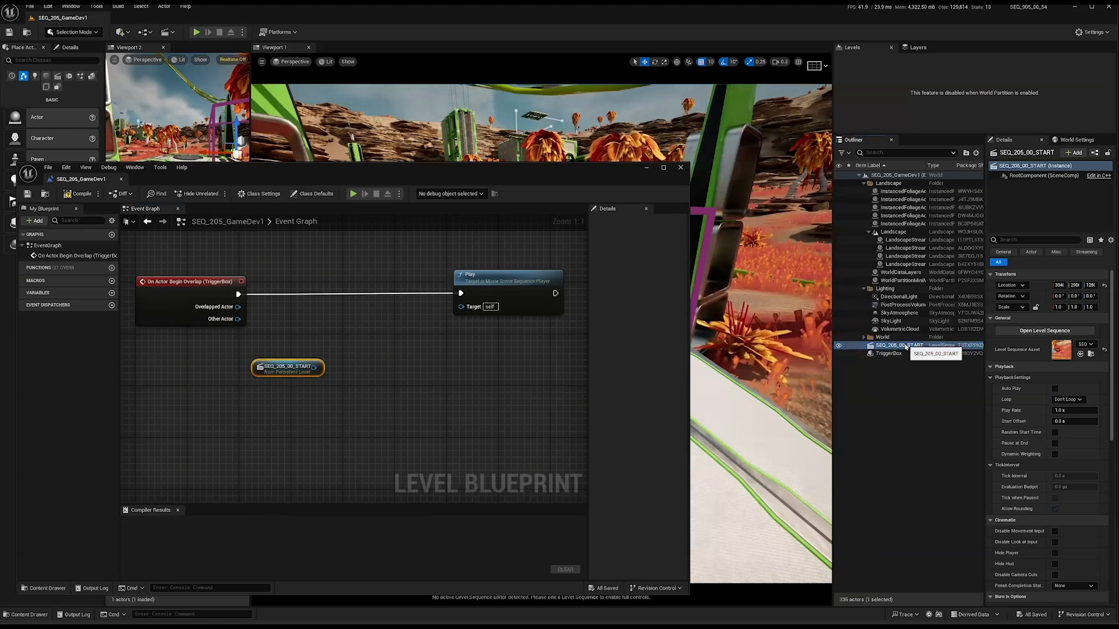
# Connect the SEQ_205_00_START reference to the Play node's Target and arrange the Sequence Player node between them.
pyautogui.moveTo(358, 175); pyautogui.dragTo(375, 161)
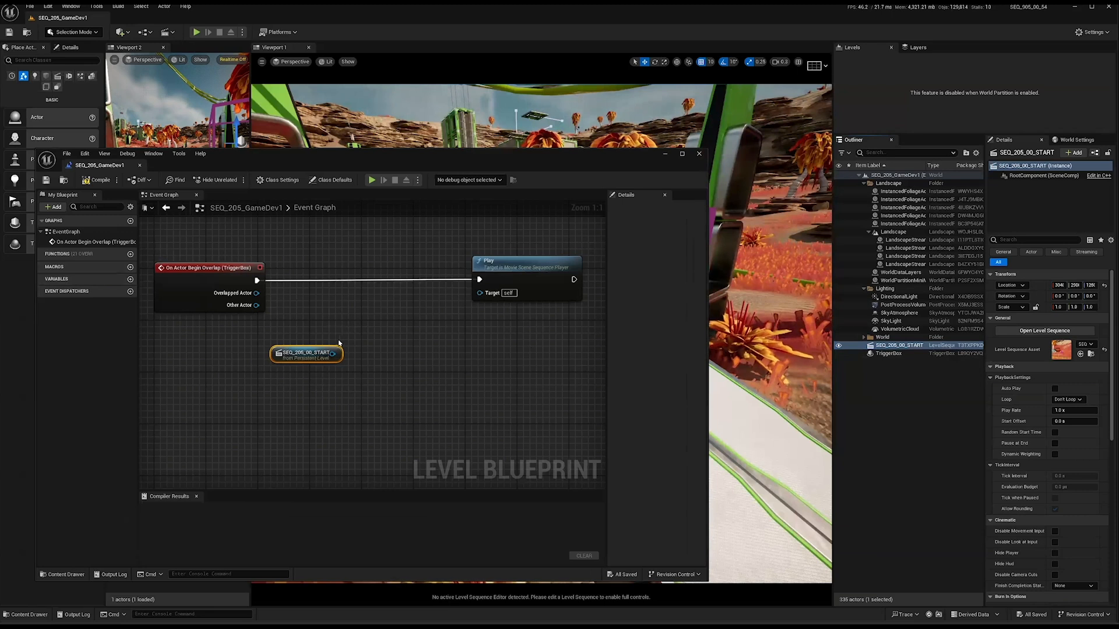
pyautogui.moveTo(329, 353); pyautogui.dragTo(480, 295)
pyautogui.moveTo(383, 283); pyautogui.dragTo(406, 307)
pyautogui.press('Escape')
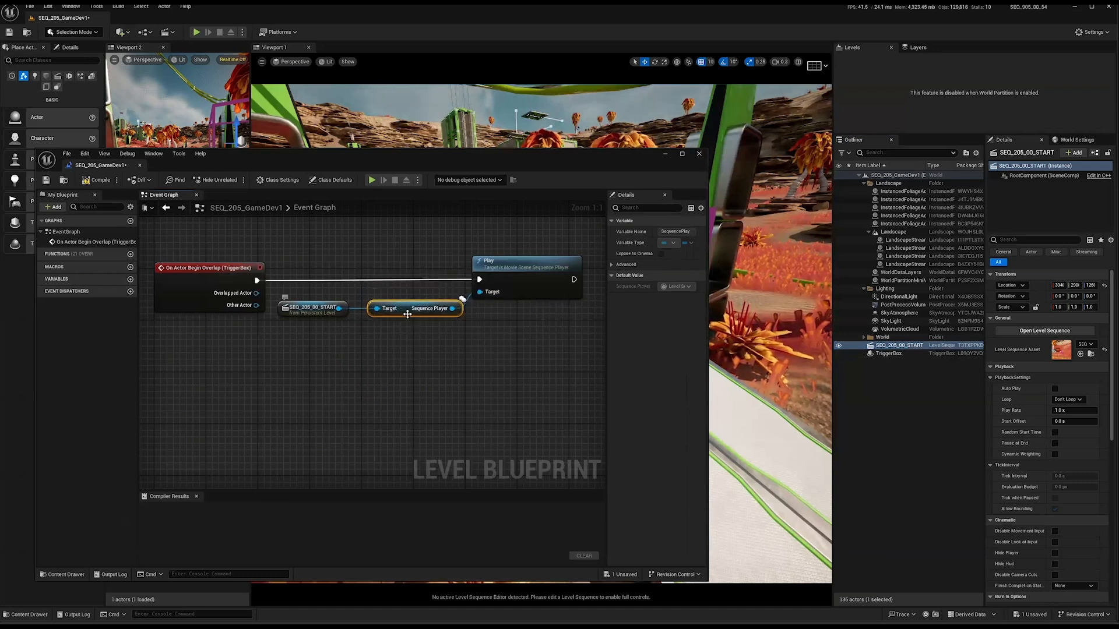
# Move the Play node slightly away from Sequence Player and straighten its connection with the On Actor Begin Overlap event.
pyautogui.moveTo(508, 268); pyautogui.dragTo(520, 271)
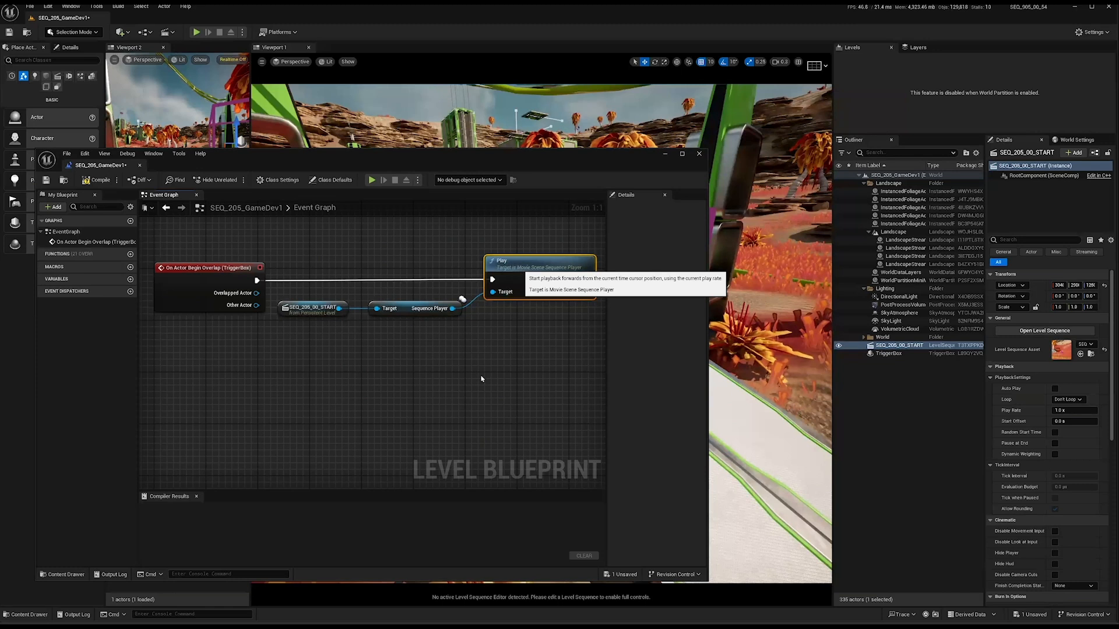
pyautogui.moveTo(202, 269)
pyautogui.mouseDown()
pyautogui.moveTo(201, 250)
pyautogui.moveTo(204, 263)
pyautogui.mouseUp()
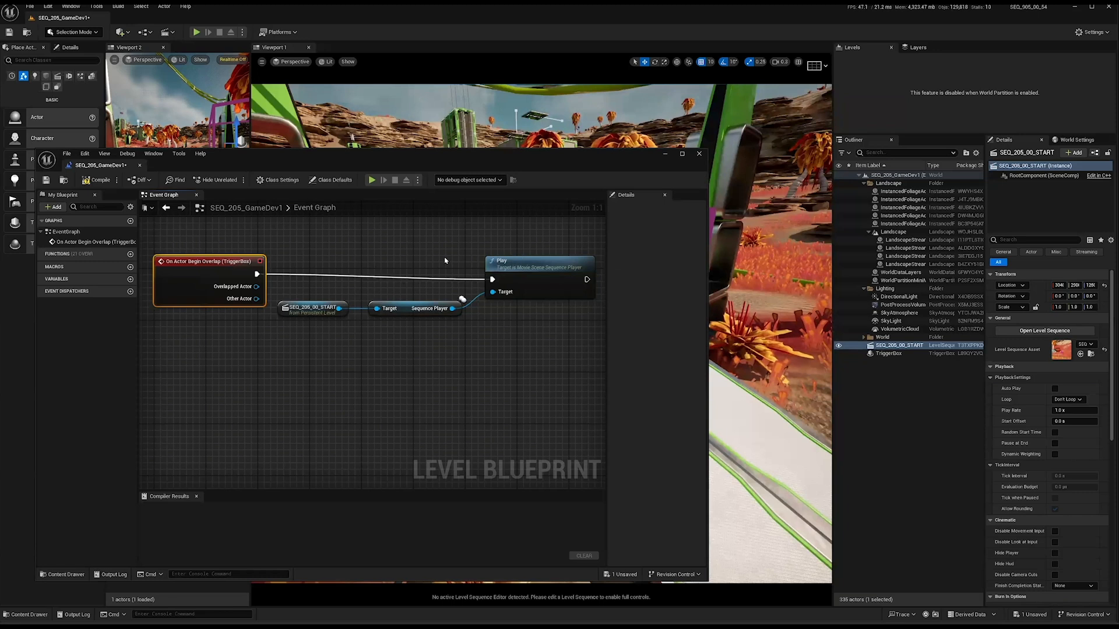
pyautogui.moveTo(179, 244); pyautogui.dragTo(554, 278)
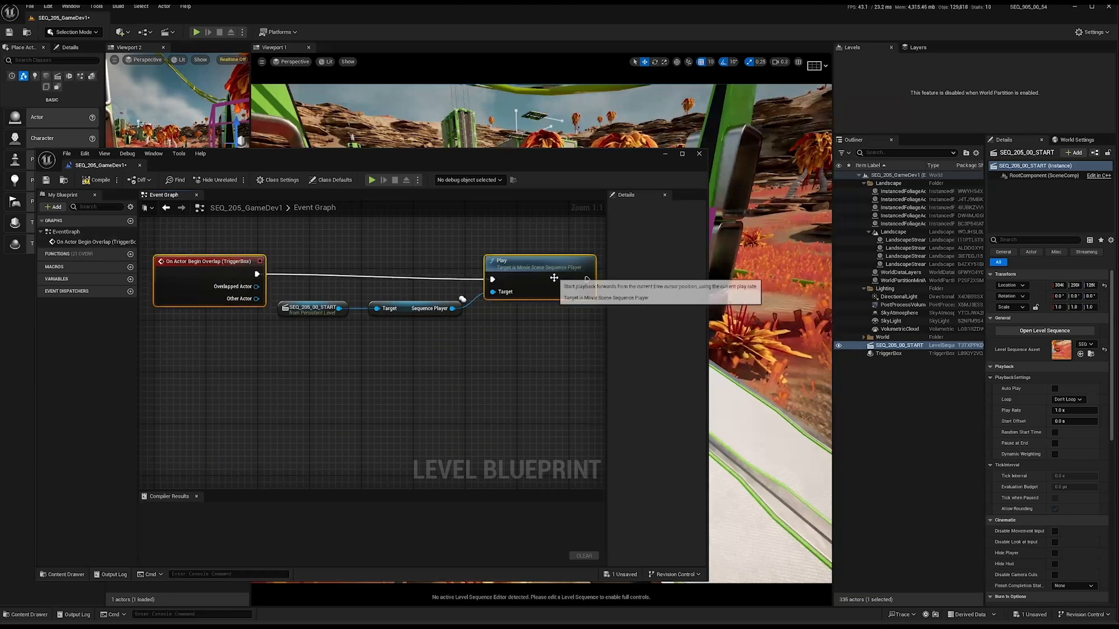
pyautogui.press('q')
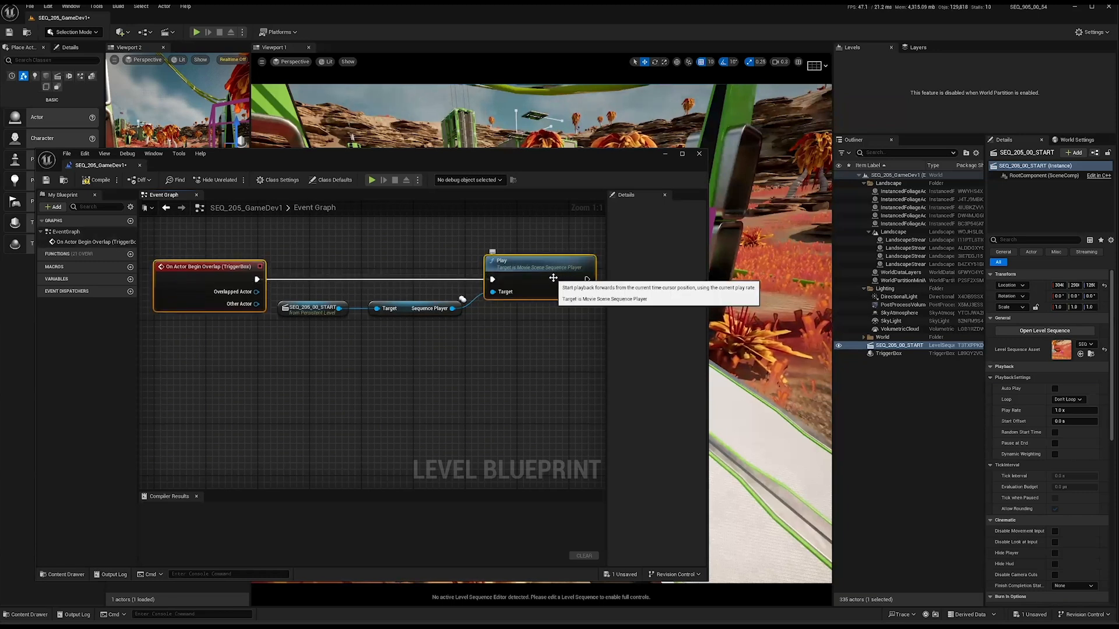
# Align the SEQ_205_00_START reference with the Sequence Player node and select all four nodes in the Event Graph.
pyautogui.moveTo(449, 326); pyautogui.dragTo(296, 305)
pyautogui.click(291, 308)
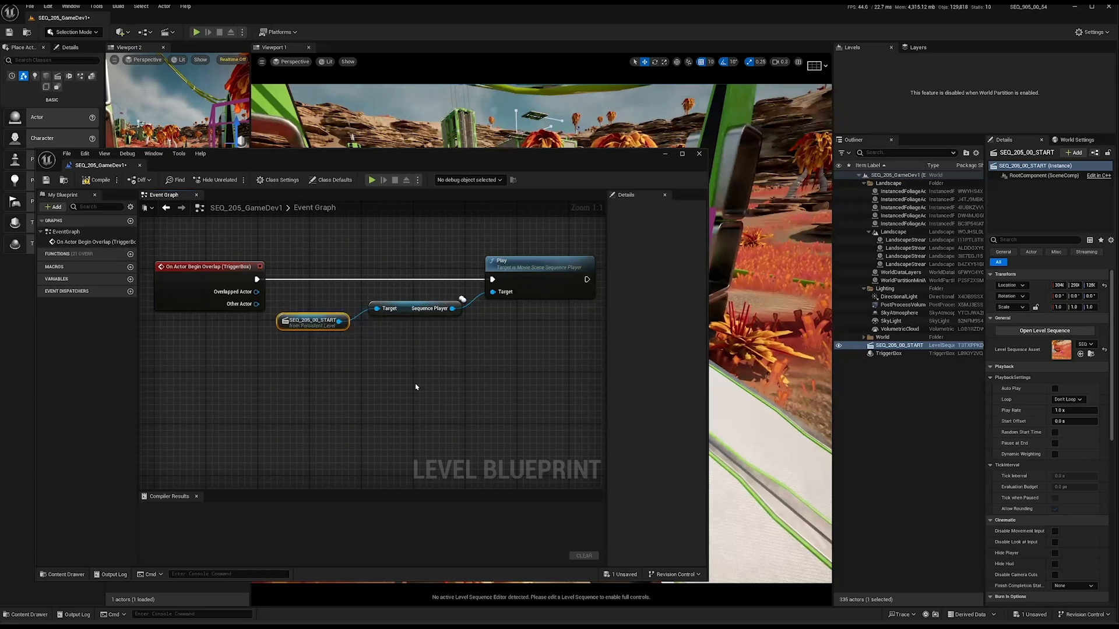
pyautogui.keyDown('shift'); pyautogui.click(409, 315); pyautogui.keyUp('shift')
pyautogui.moveTo(489, 334); pyautogui.dragTo(220, 245)
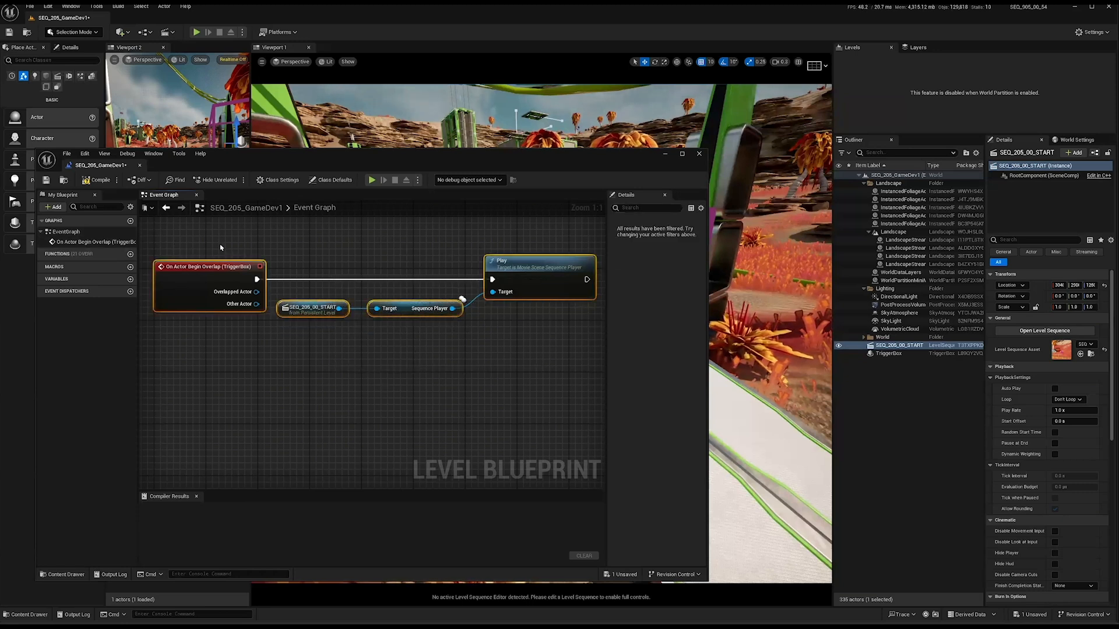
# Straighten the selected nodes' connections, lower the SEQ_205_00_START reference and Sequence Player slightly below the execution wire, and compile the Level Blueprint.
pyautogui.press('q')
pyautogui.click(442, 430)
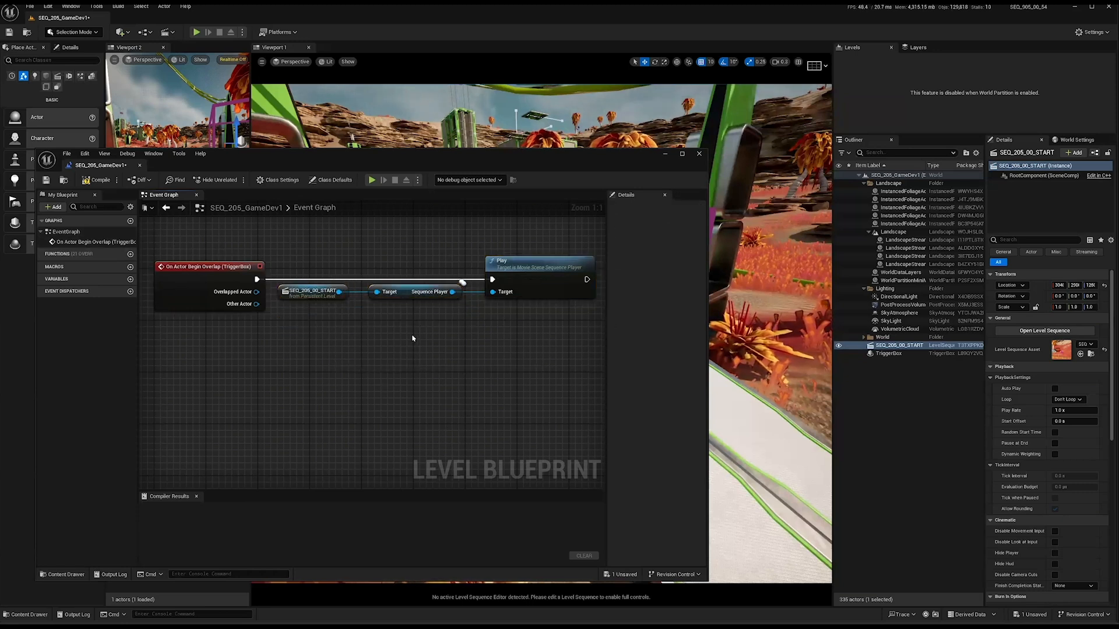
pyautogui.moveTo(417, 322); pyautogui.dragTo(321, 295)
pyautogui.moveTo(405, 303); pyautogui.dragTo(405, 314)
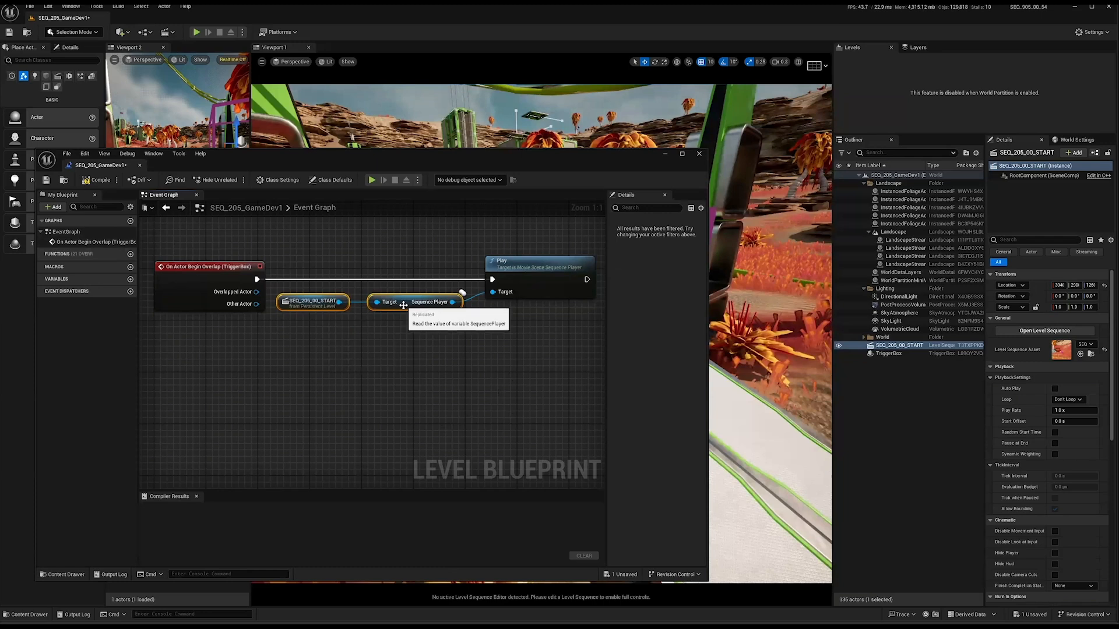
pyautogui.click(98, 180)
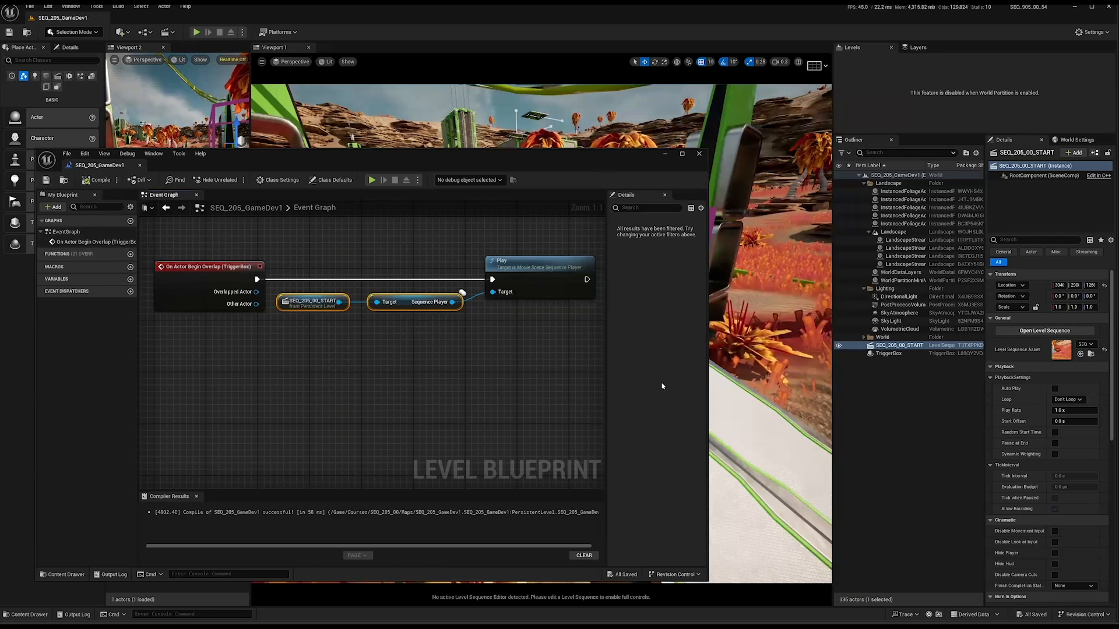
# Play-test the level by running the robot up the ramp into the trigger box, watch the cinematic, and stop the simulation.
pyautogui.hotkey('alt', 'Tab')
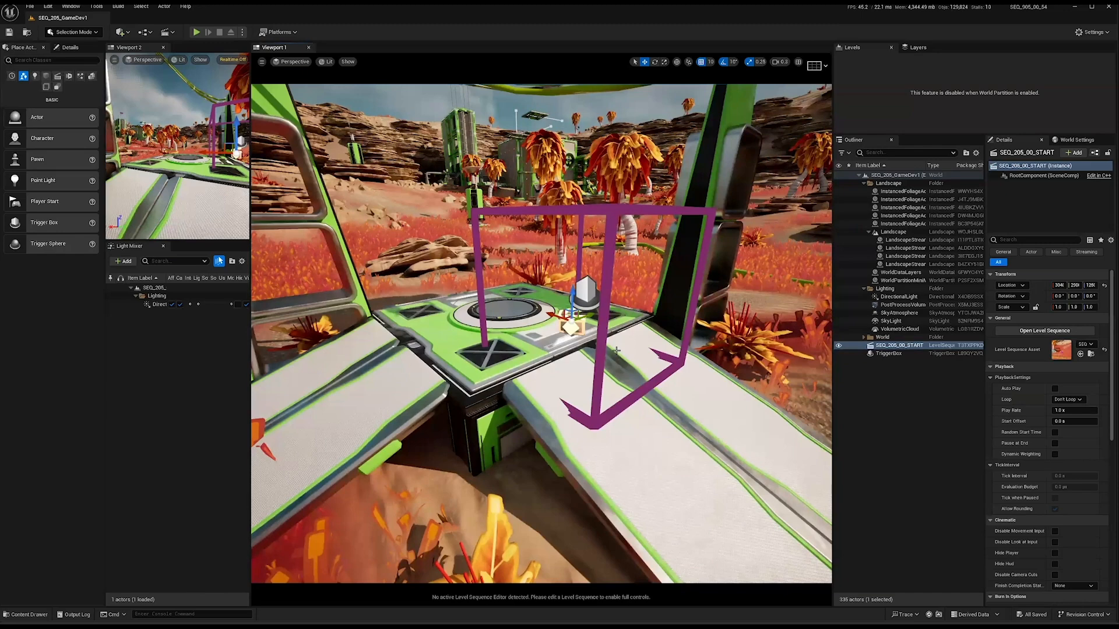
pyautogui.hotkey('alt', 'p')
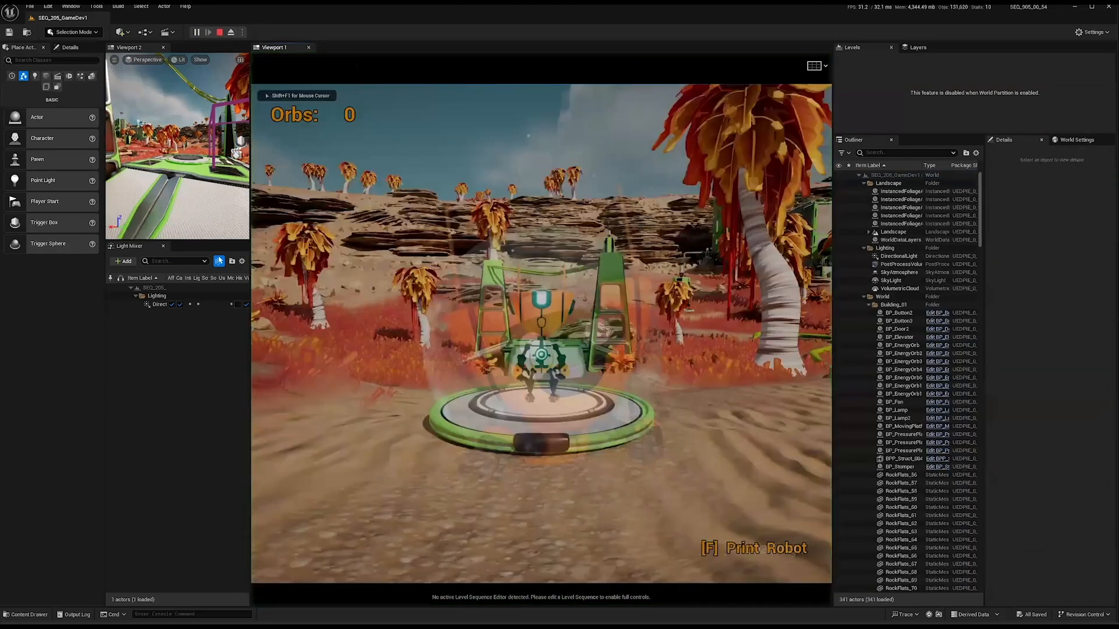
pyautogui.press('w')
pyautogui.press('space')
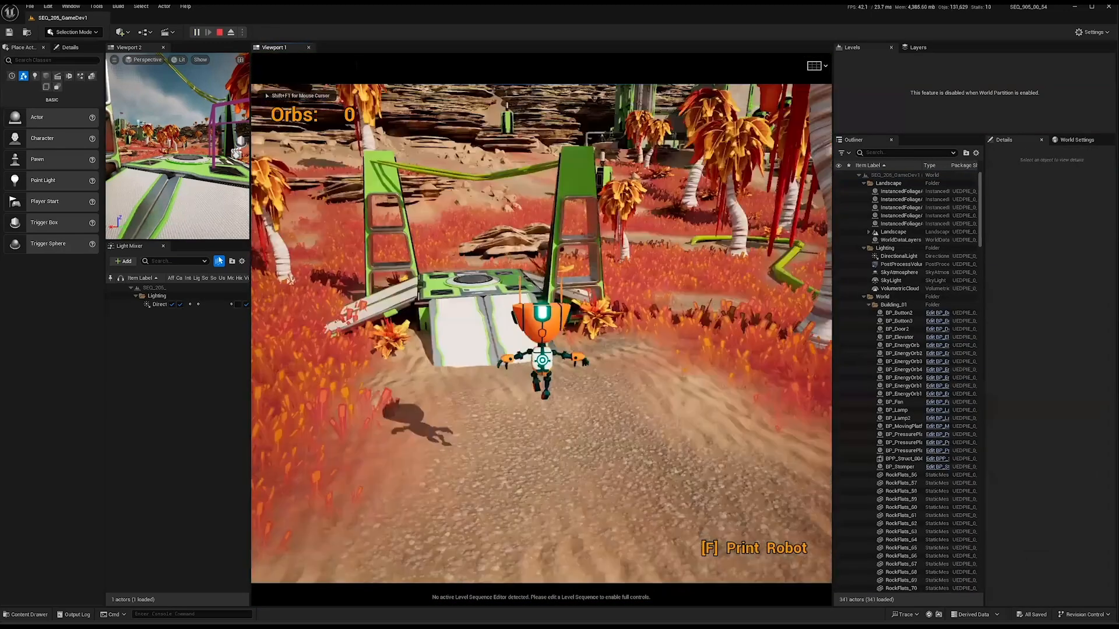
pyautogui.press('w')
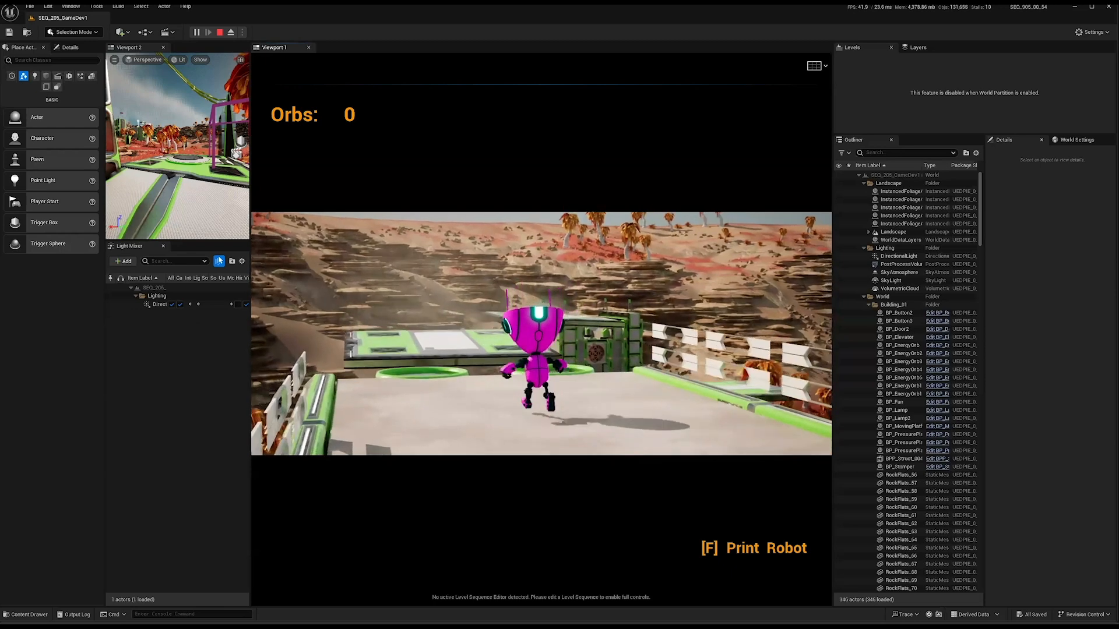
pyautogui.press('Escape')
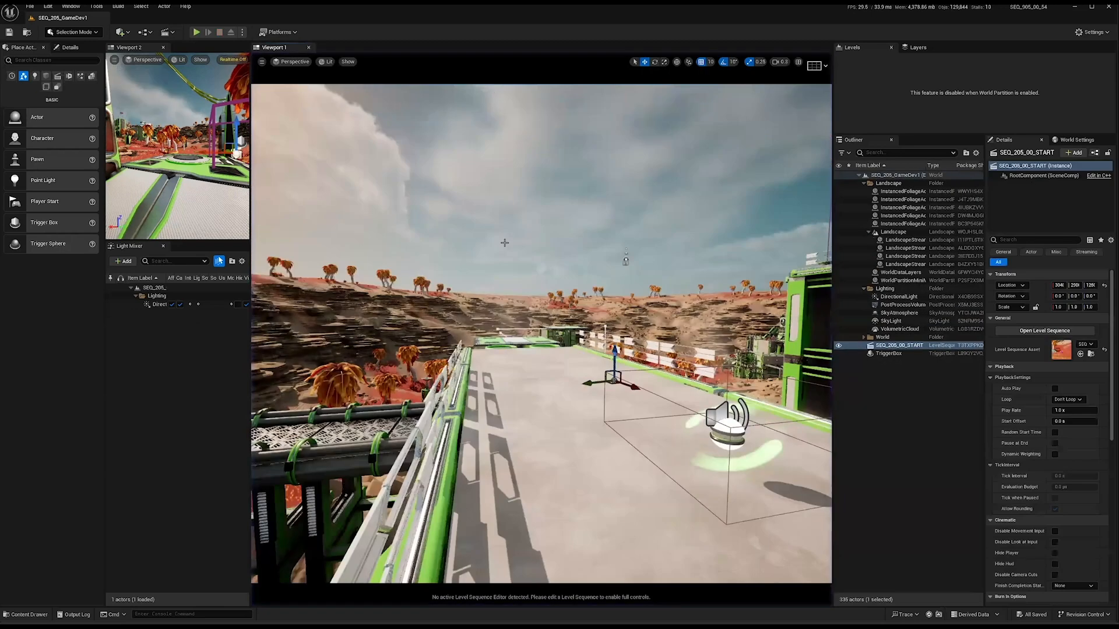
pyautogui.press('f')
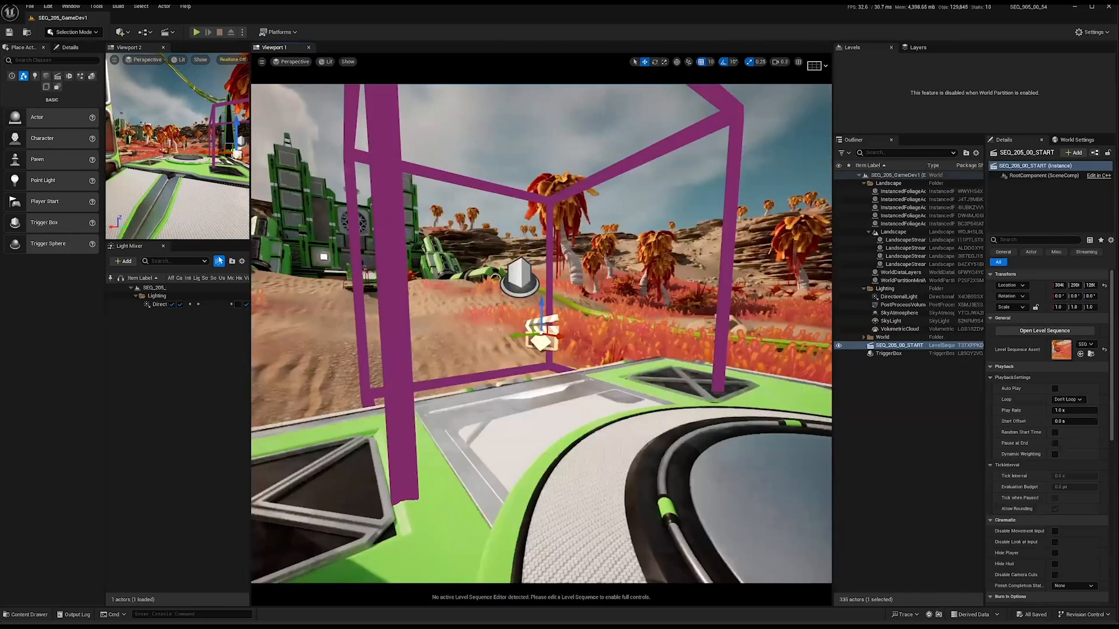
pyautogui.moveTo(541, 333); pyautogui.dragTo(411, 344, button='right')
pyautogui.press('s')
pyautogui.scroll(3, 541, 333)
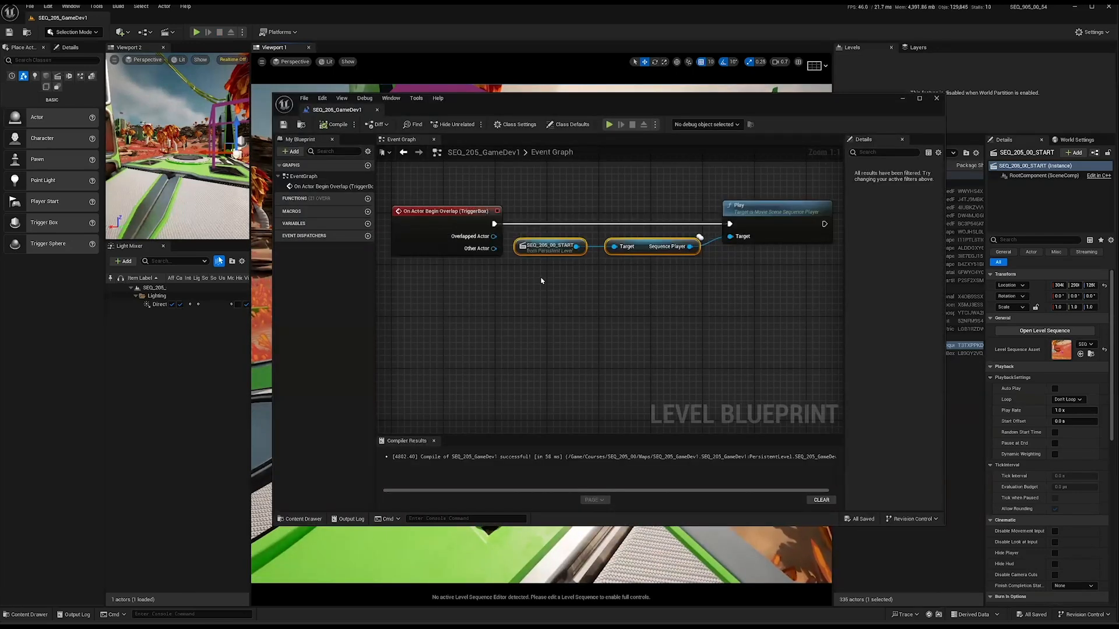
pyautogui.moveTo(537, 274); pyautogui.dragTo(761, 320)
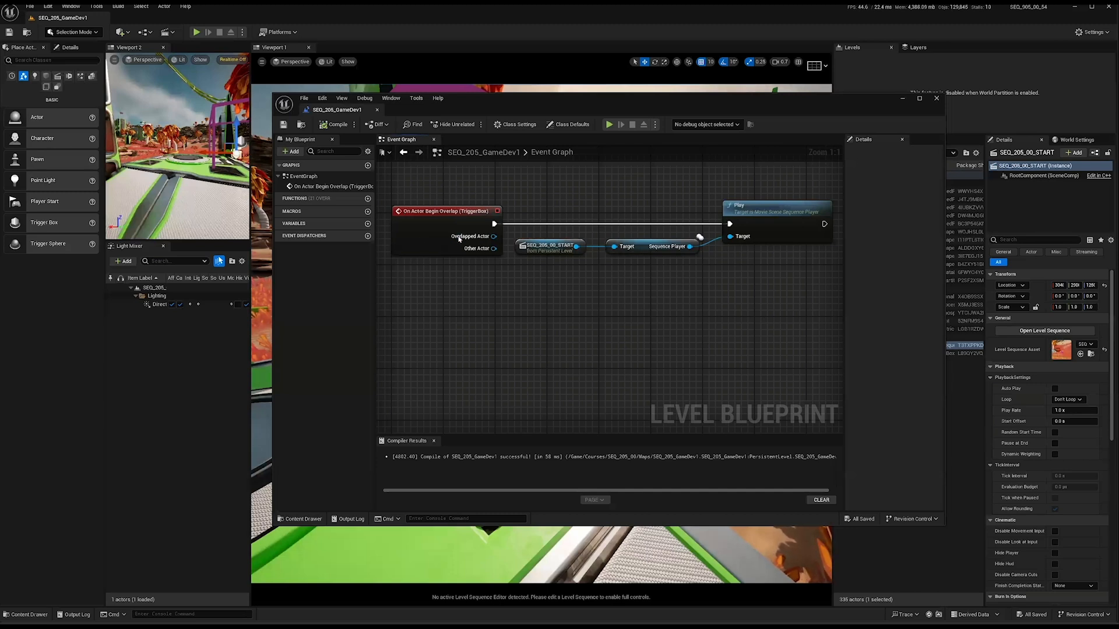
pyautogui.moveTo(781, 108); pyautogui.dragTo(740, 109)
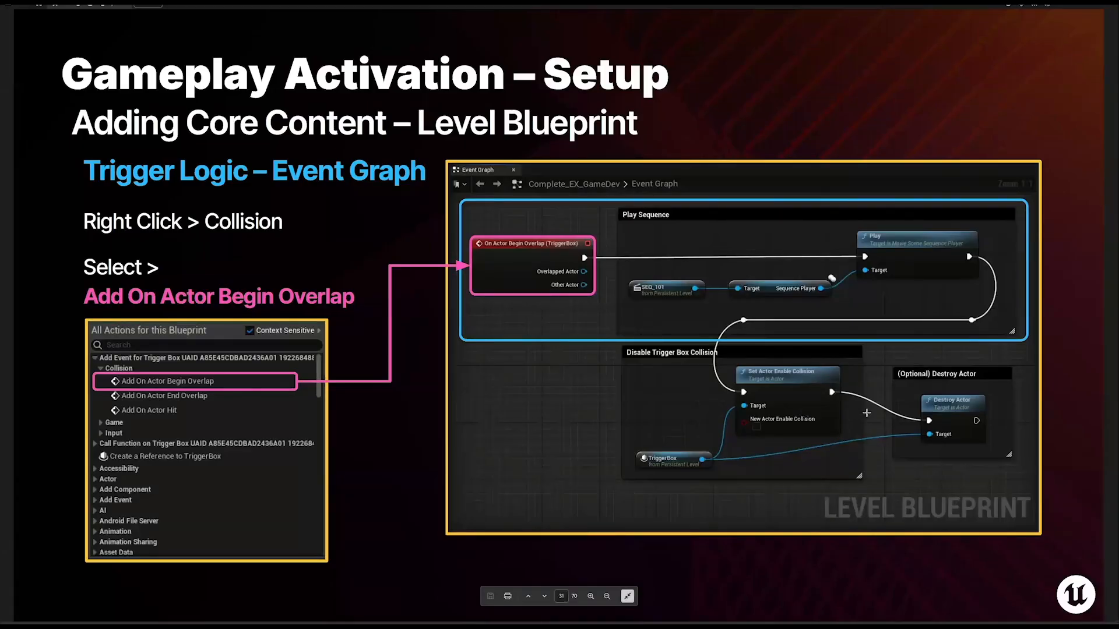
pyautogui.press('Right')
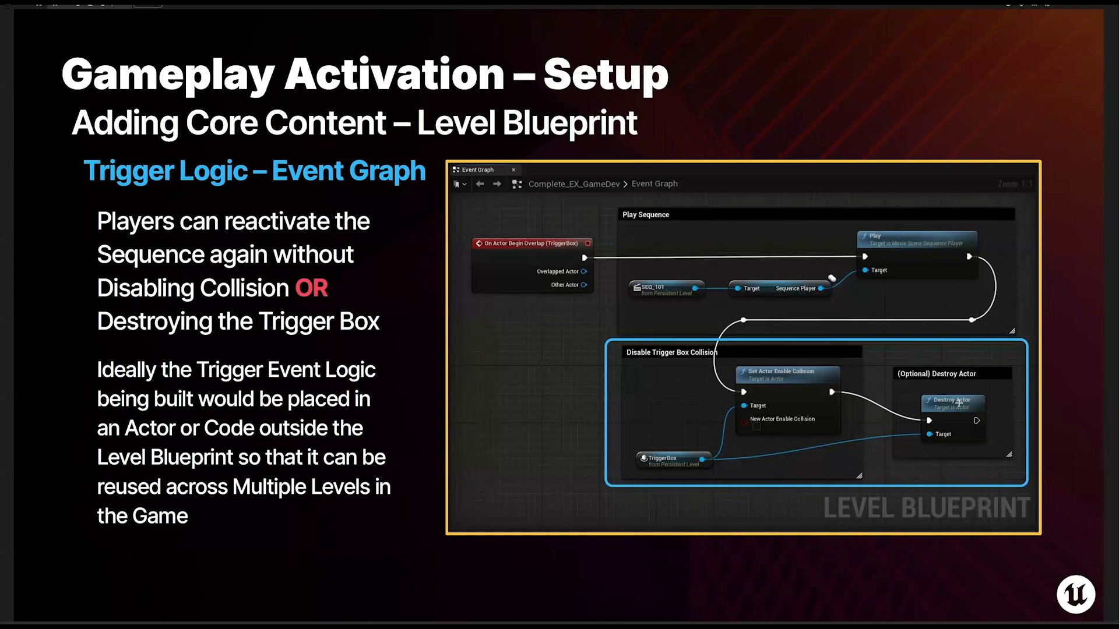
pyautogui.moveTo(627, 595)
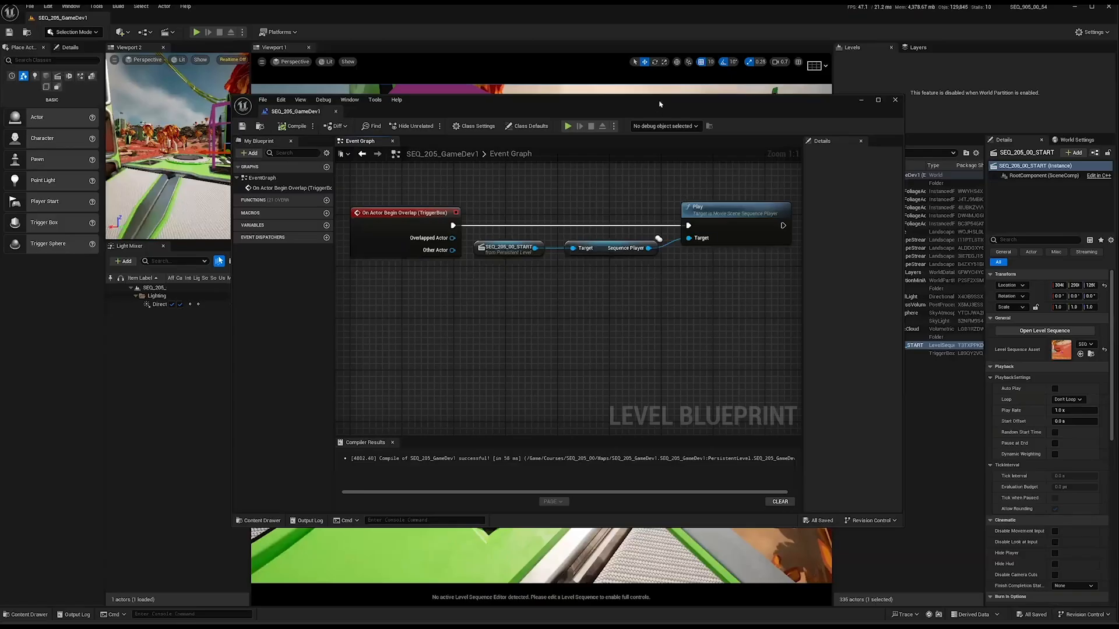
# Select the trigger box in the level and create a reference to it in the Event Graph below the SEQ_205_00_START node.
pyautogui.moveTo(660, 93); pyautogui.dragTo(451, 26)
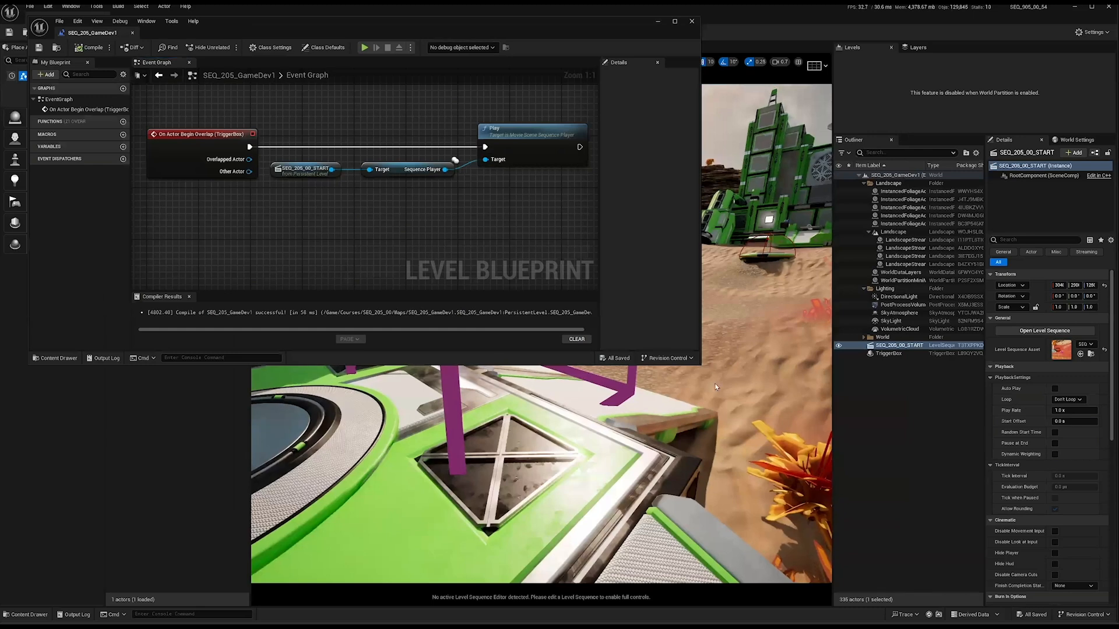
pyautogui.rightClick(614, 430)
pyautogui.press('Escape')
pyautogui.press('Escape')
pyautogui.moveTo(615, 430); pyautogui.dragTo(466, 430, button='right')
pyautogui.scroll(-2, 524, 430)
pyautogui.press('s')
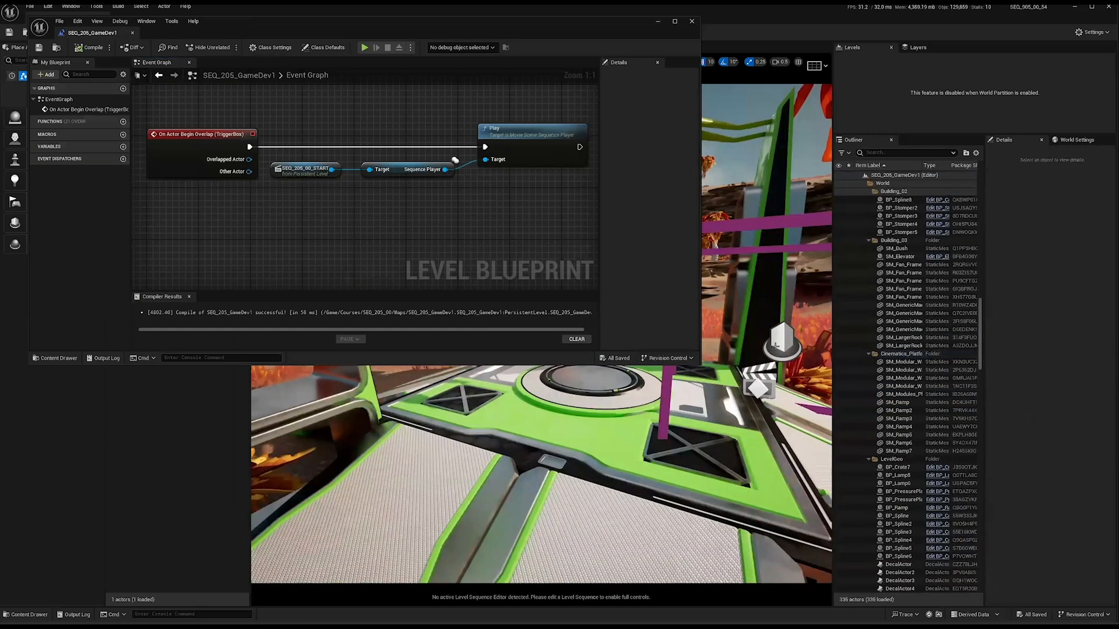
pyautogui.click(769, 250)
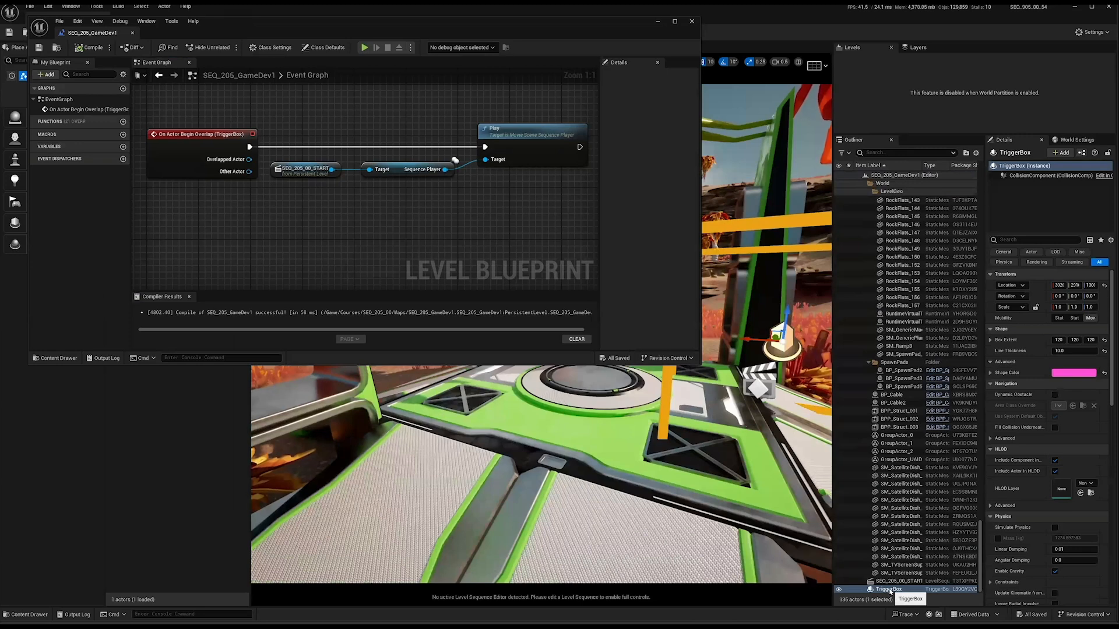
pyautogui.rightClick(297, 249)
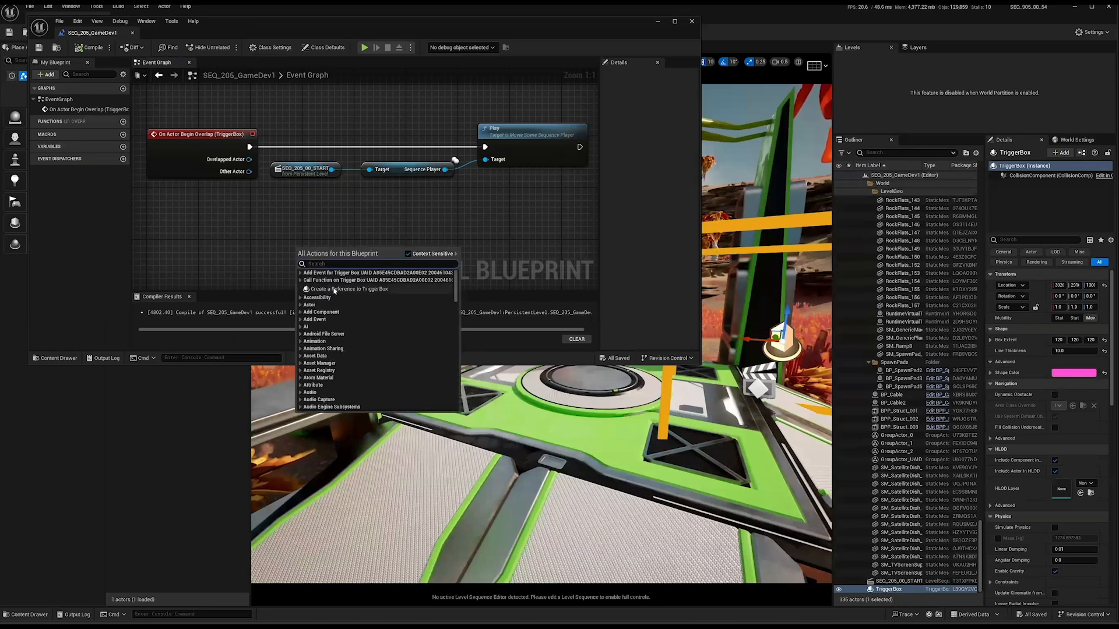
pyautogui.click(355, 277)
pyautogui.moveTo(331, 248); pyautogui.dragTo(299, 259)
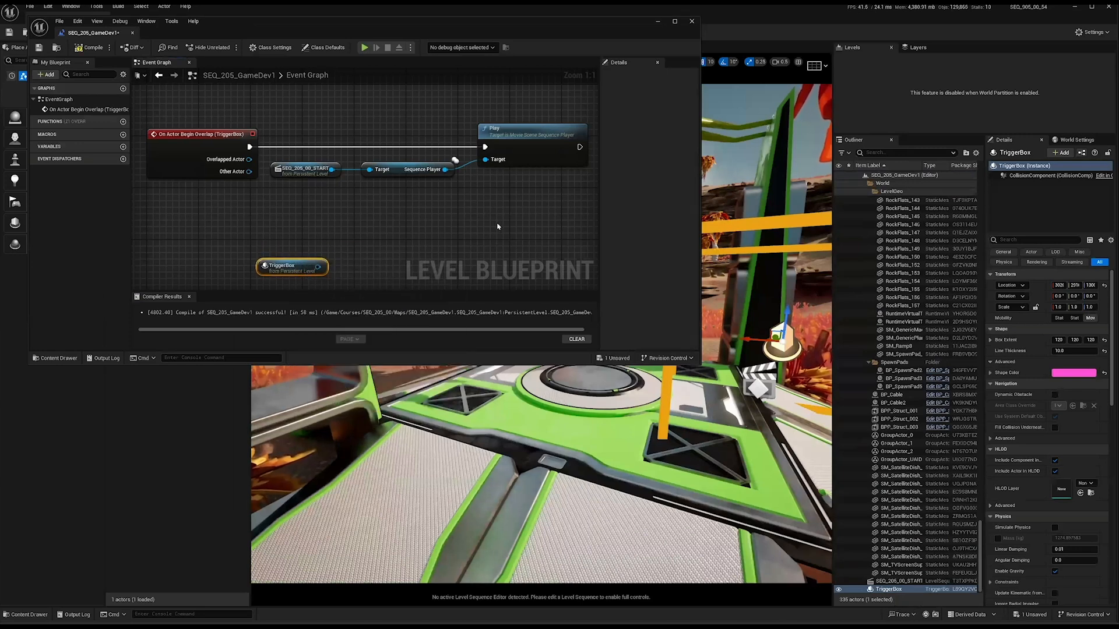
# Add a Set Actor Enable Collision node from the TriggerBox reference and connect Play's execution output to its execution input.
pyautogui.moveTo(497, 223); pyautogui.dragTo(450, 196, button='right')
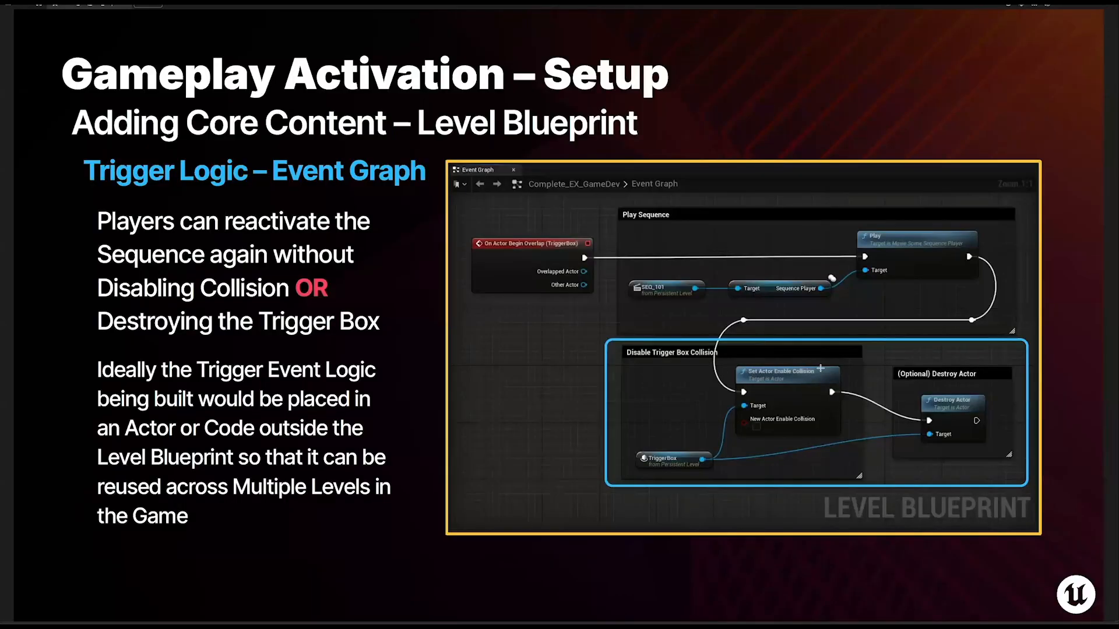
pyautogui.moveTo(633, 618)
pyautogui.click(696, 597)
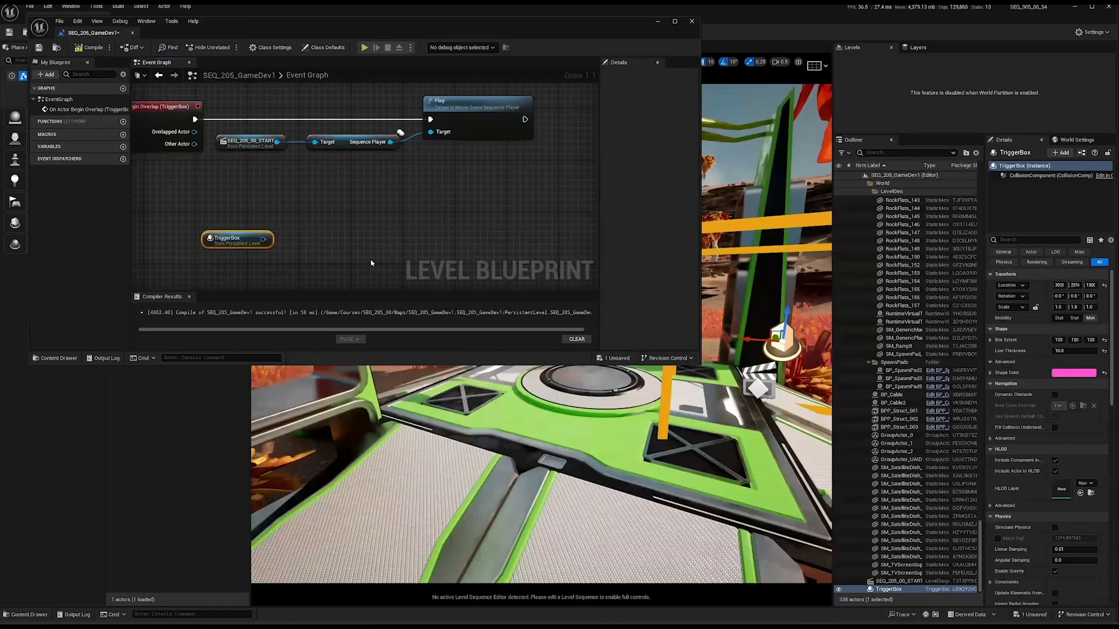
pyautogui.moveTo(264, 239); pyautogui.dragTo(375, 202)
pyautogui.write('set actor')
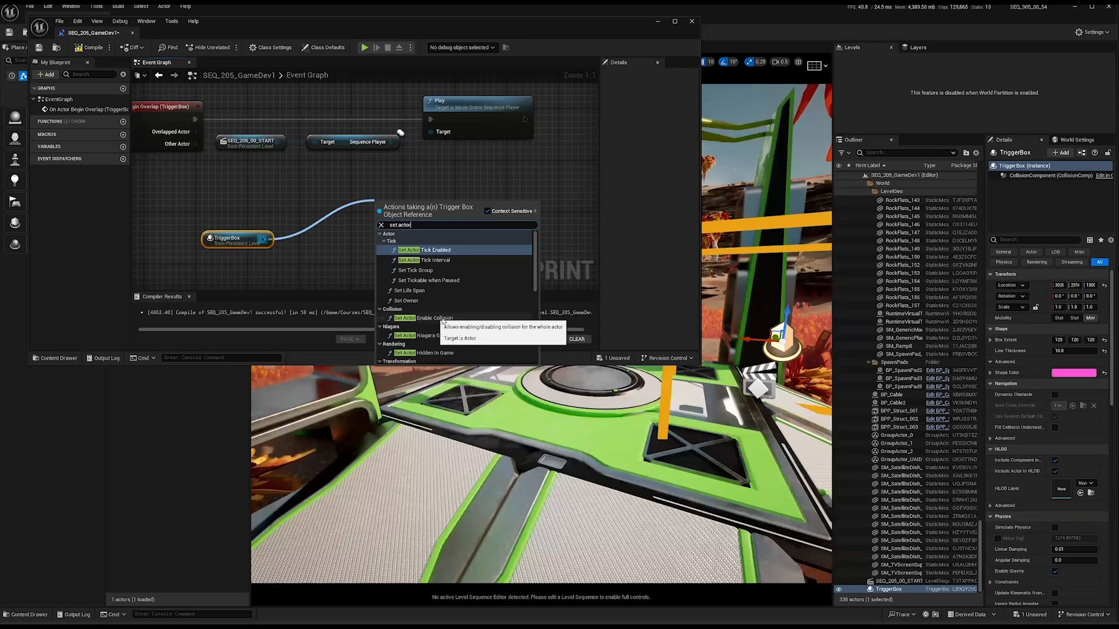
pyautogui.click(436, 319)
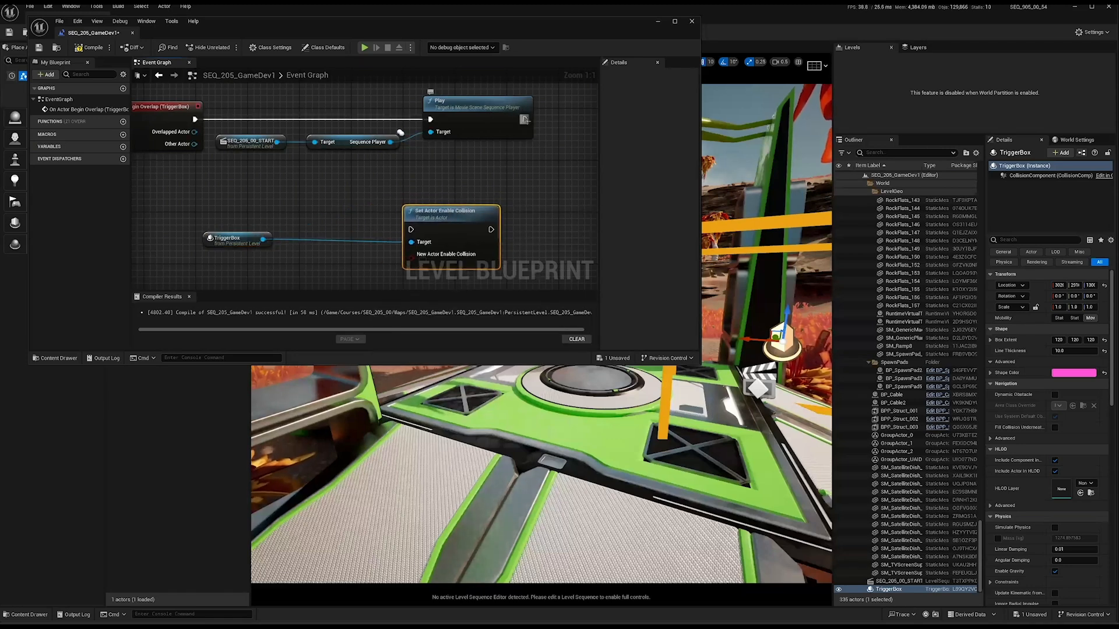
pyautogui.moveTo(525, 120)
pyautogui.mouseDown()
pyautogui.moveTo(545, 137)
pyautogui.moveTo(421, 211)
pyautogui.moveTo(388, 210)
pyautogui.mouseUp()
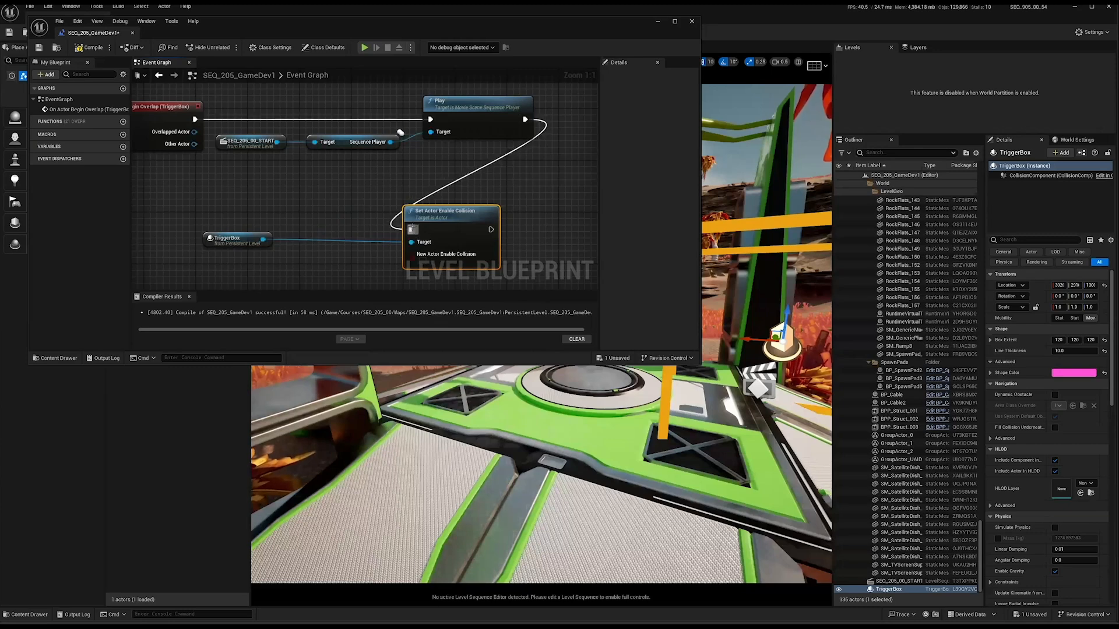
# Arrange the TriggerBox reference and Set Actor Enable Collision node below Play, and enlarge the Level Blueprint window.
pyautogui.moveTo(233, 236); pyautogui.dragTo(245, 237)
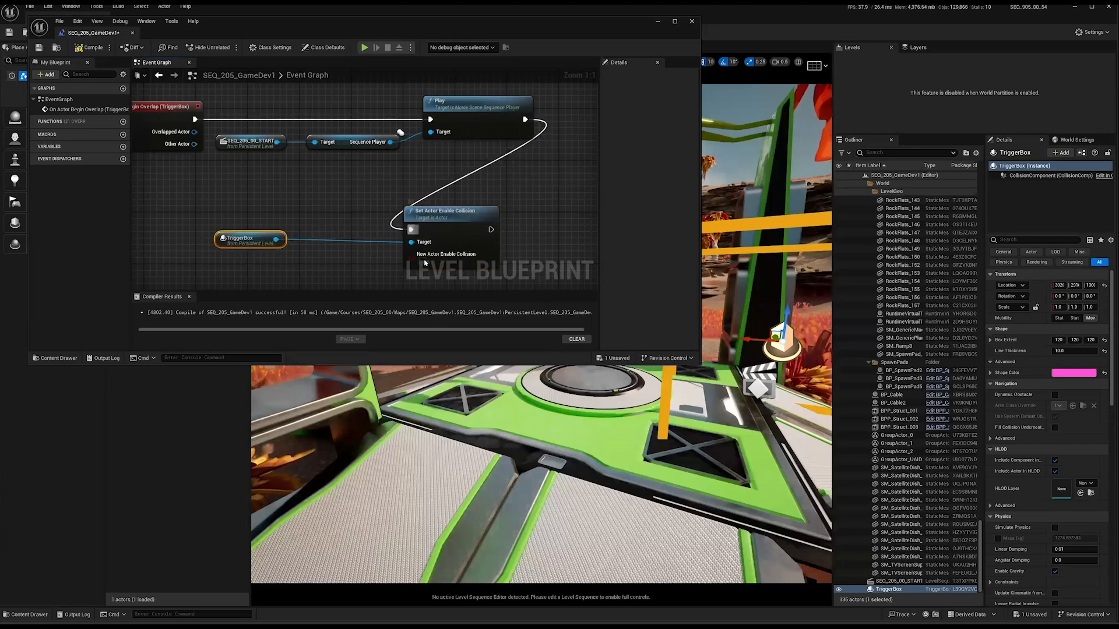
pyautogui.moveTo(451, 217); pyautogui.dragTo(451, 191)
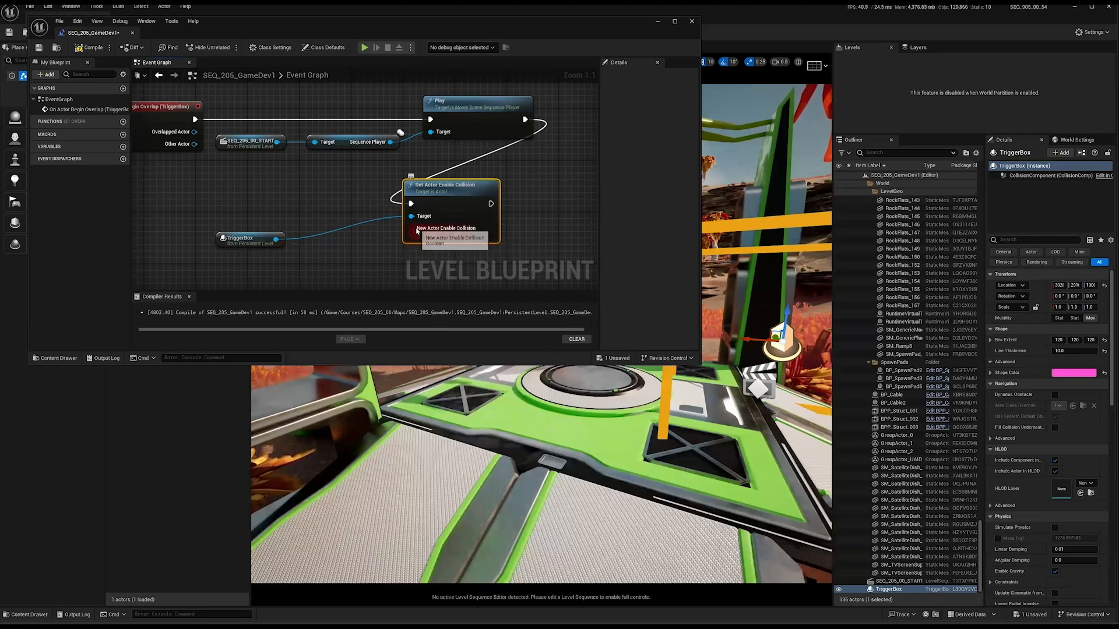
pyautogui.moveTo(457, 194); pyautogui.dragTo(456, 207)
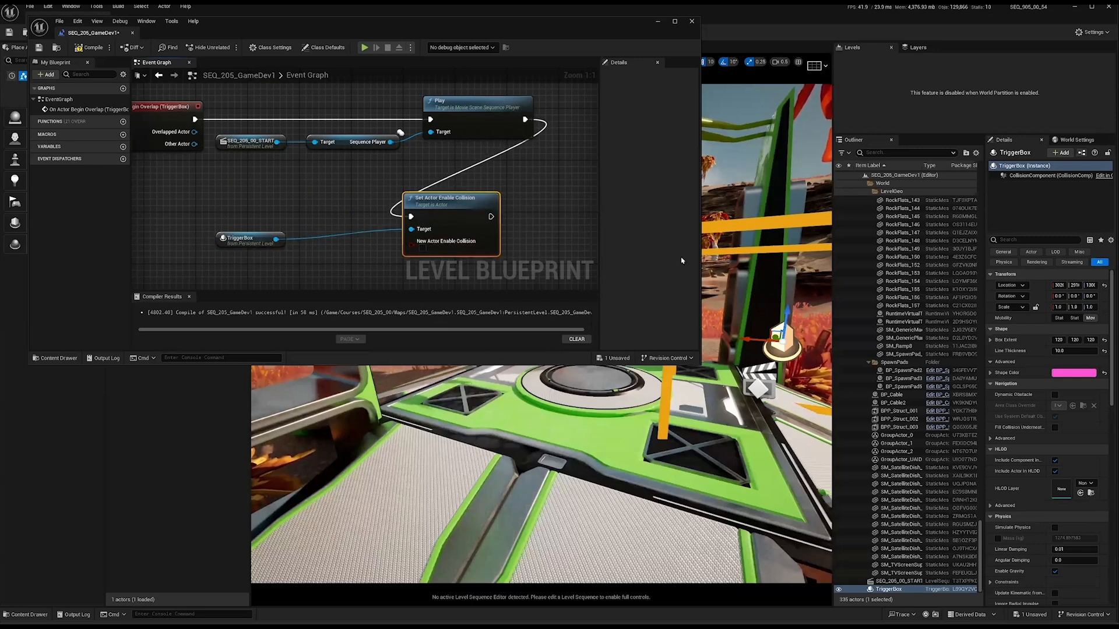
pyautogui.moveTo(693, 348); pyautogui.dragTo(793, 439)
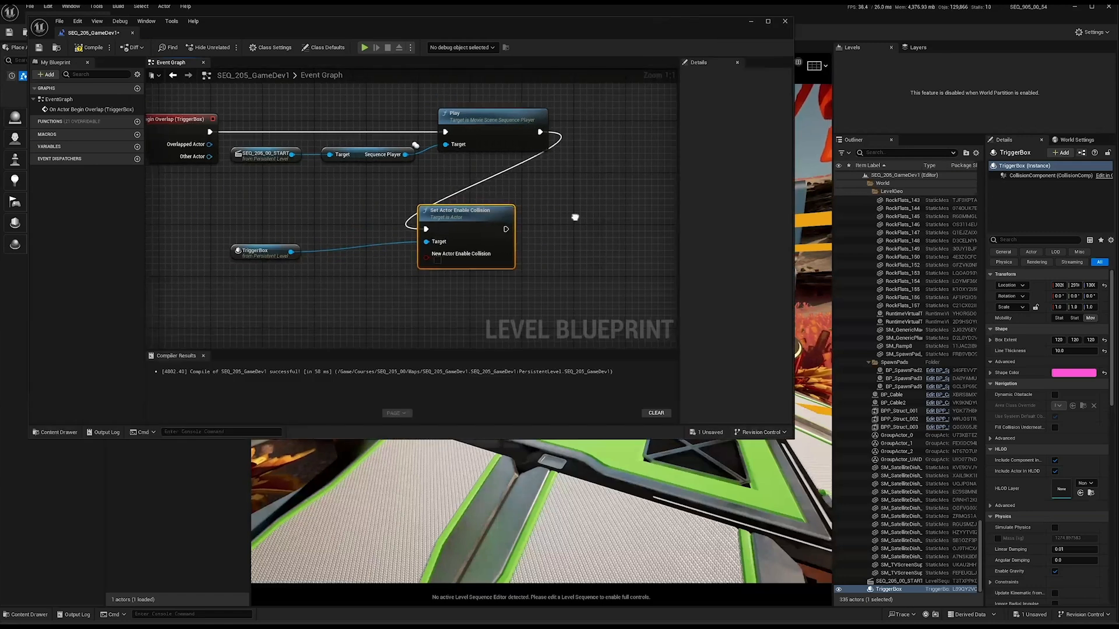
# Add two reroute points to the wire between Play and Set Actor Enable Collision and straighten the segment between them.
pyautogui.doubleClick(510, 203)
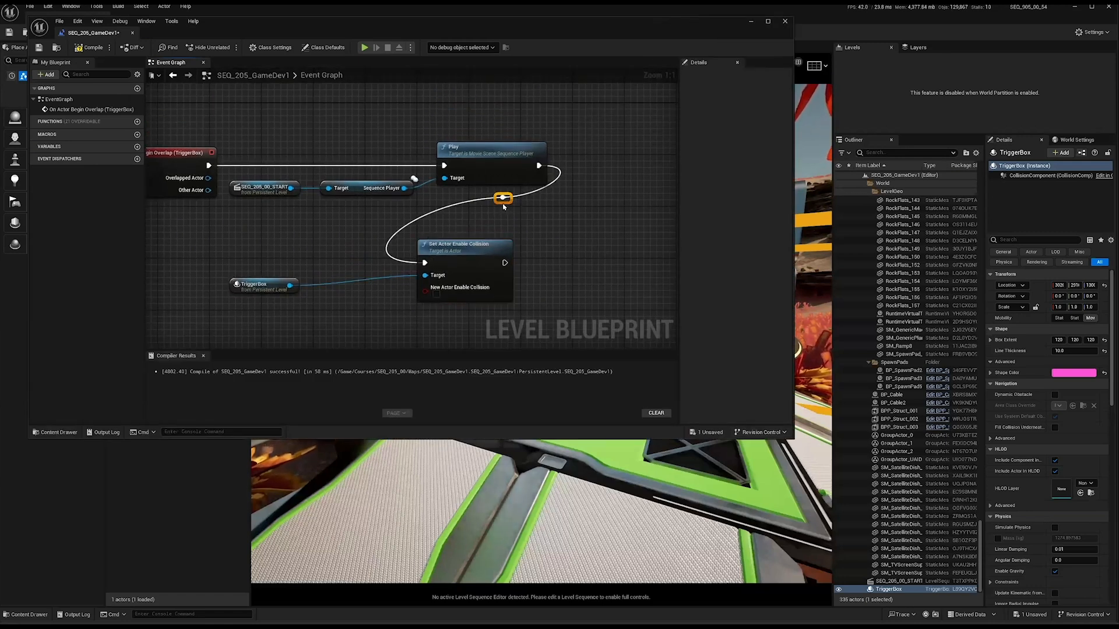
pyautogui.moveTo(504, 200); pyautogui.dragTo(544, 206)
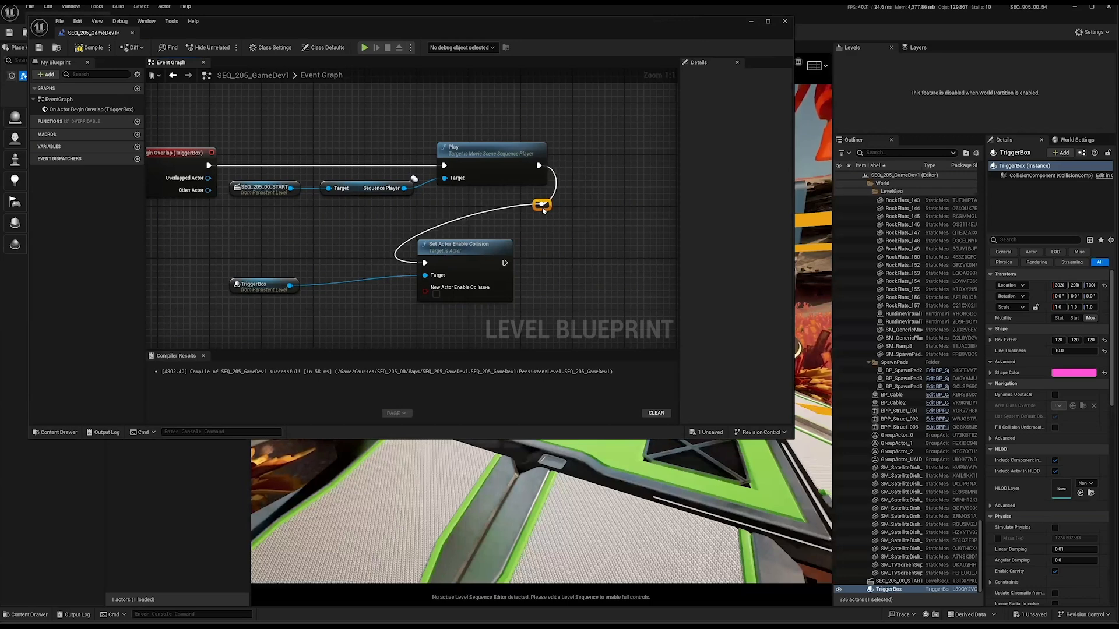
pyautogui.doubleClick(431, 223)
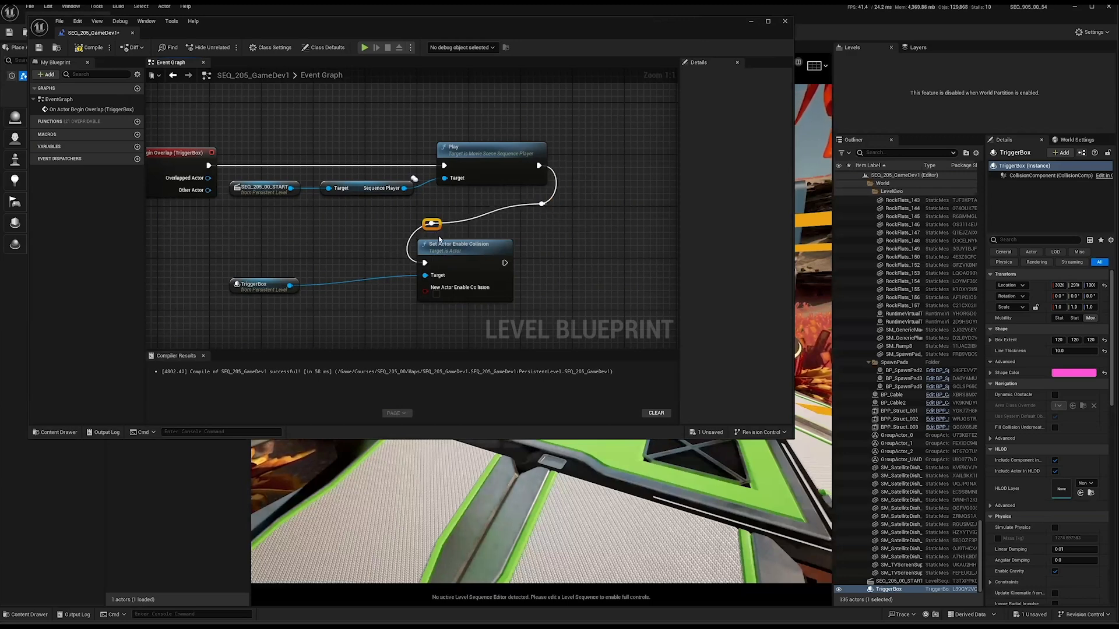
pyautogui.moveTo(430, 231); pyautogui.dragTo(410, 232)
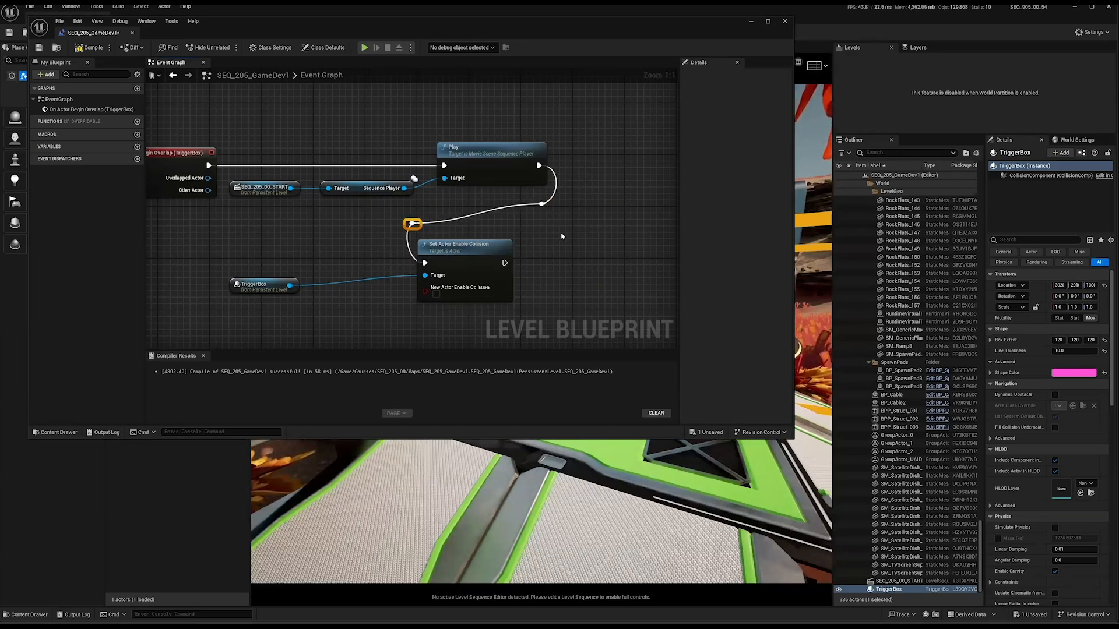
pyautogui.moveTo(548, 222); pyautogui.dragTo(376, 205)
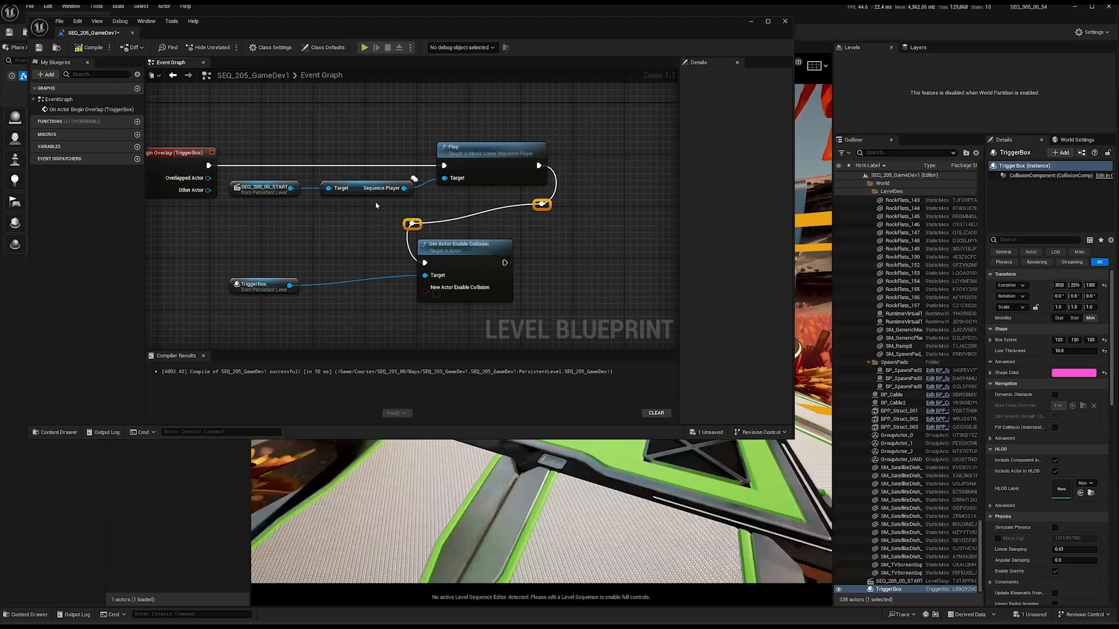
pyautogui.press('q')
# Straighten the connection between the TriggerBox reference and the Set Actor Enable Collision node's Target.
pyautogui.moveTo(242, 321); pyautogui.dragTo(431, 265)
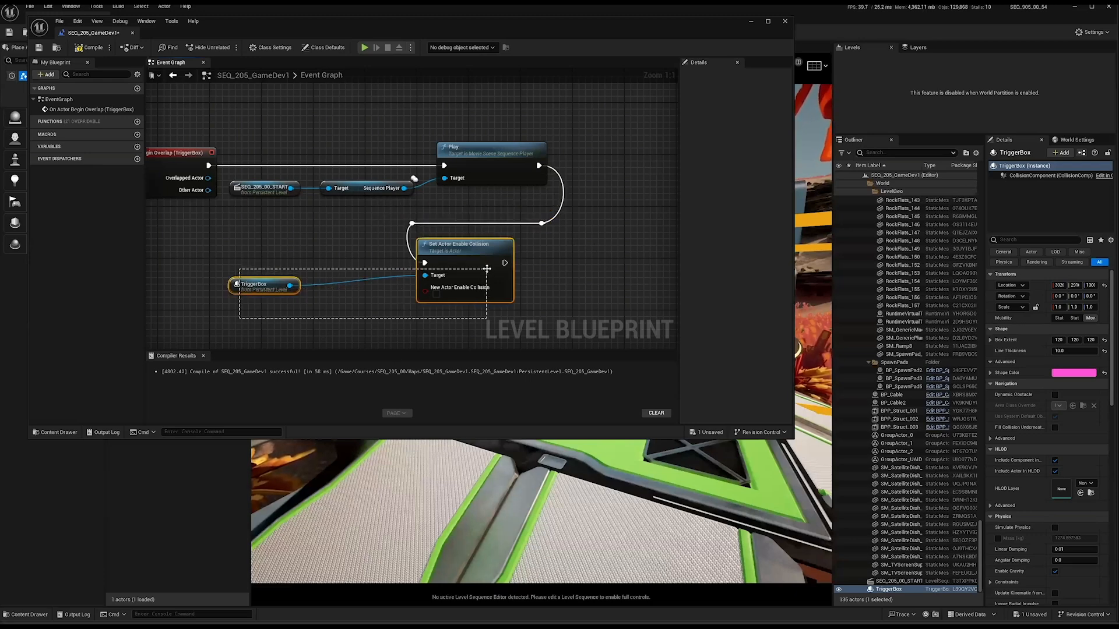
pyautogui.press('q')
pyautogui.click(583, 285)
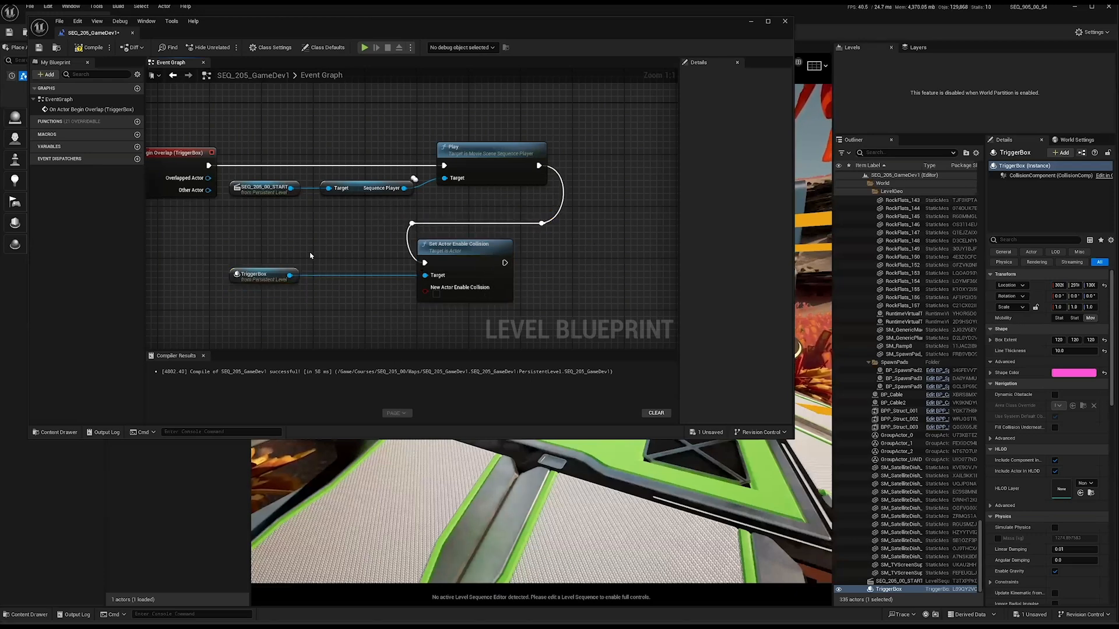
# Compile and save the Level Blueprint, and move its window out of the way of the level viewport.
pyautogui.click(88, 47)
pyautogui.click(38, 47)
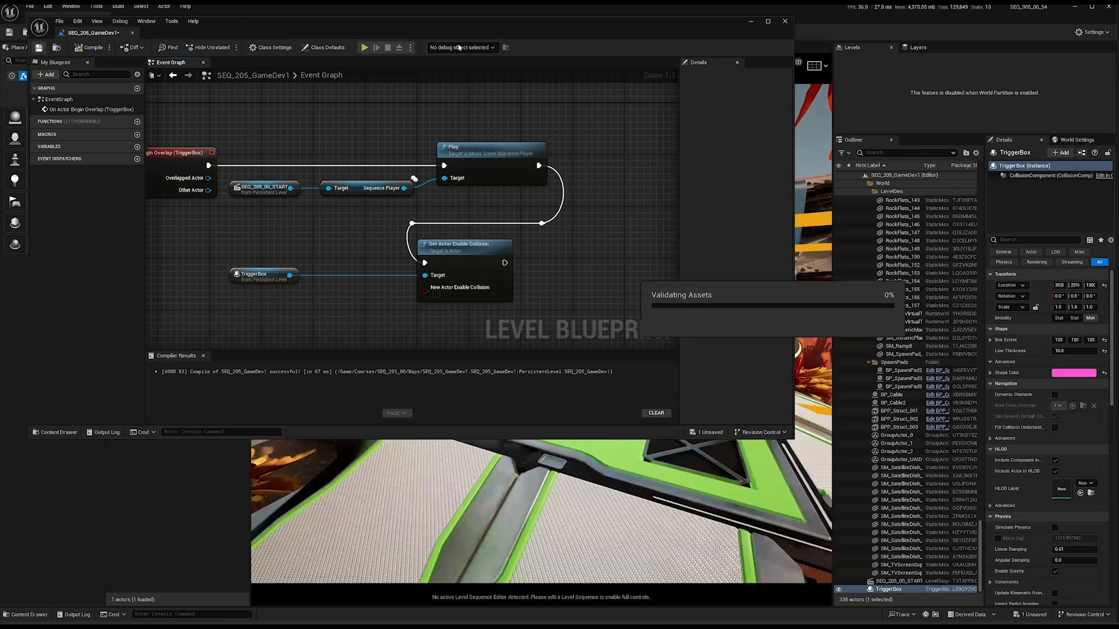
pyautogui.moveTo(430, 26); pyautogui.dragTo(425, 42)
pyautogui.click(745, 37)
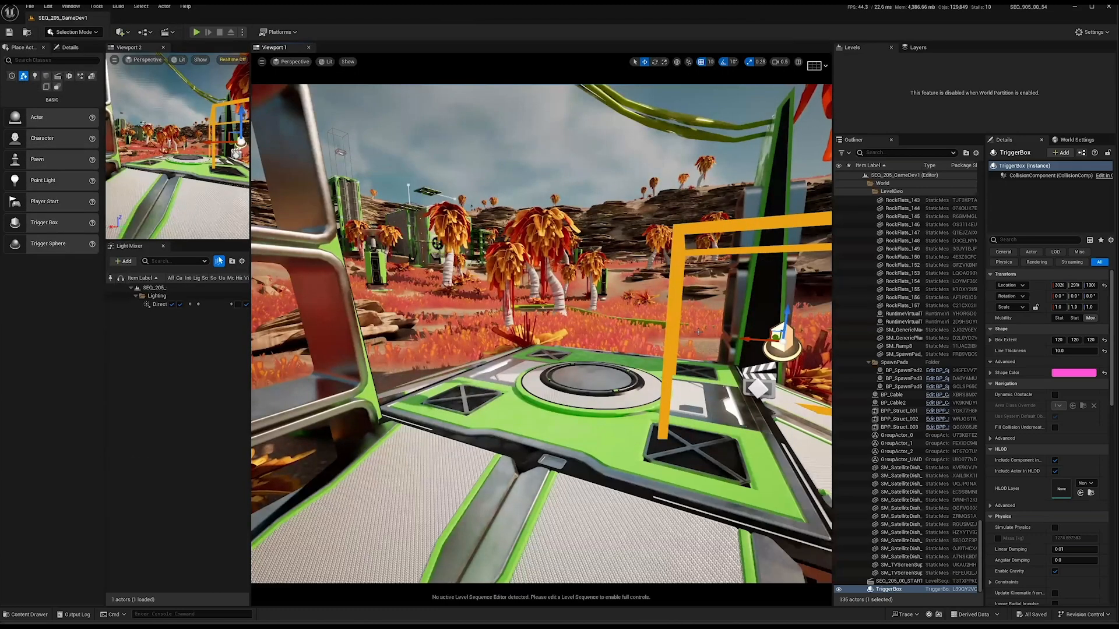
# Play-test the level by running the robot through the trigger box, crossing the platform again to check for retriggering, and end the session.
pyautogui.hotkey('alt', 'p')
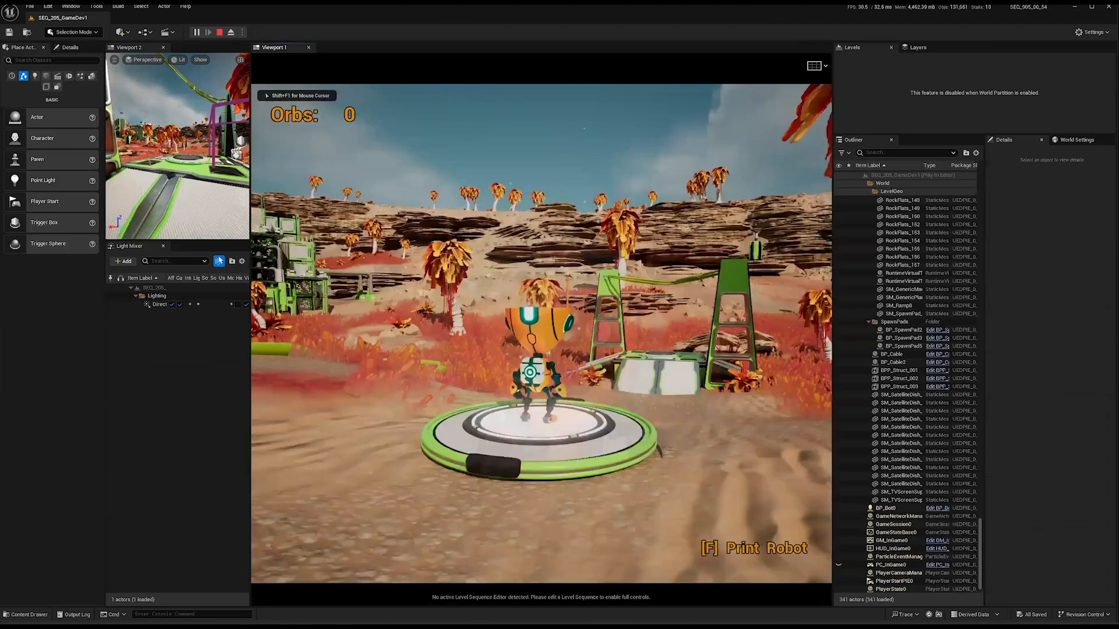
pyautogui.press('w')
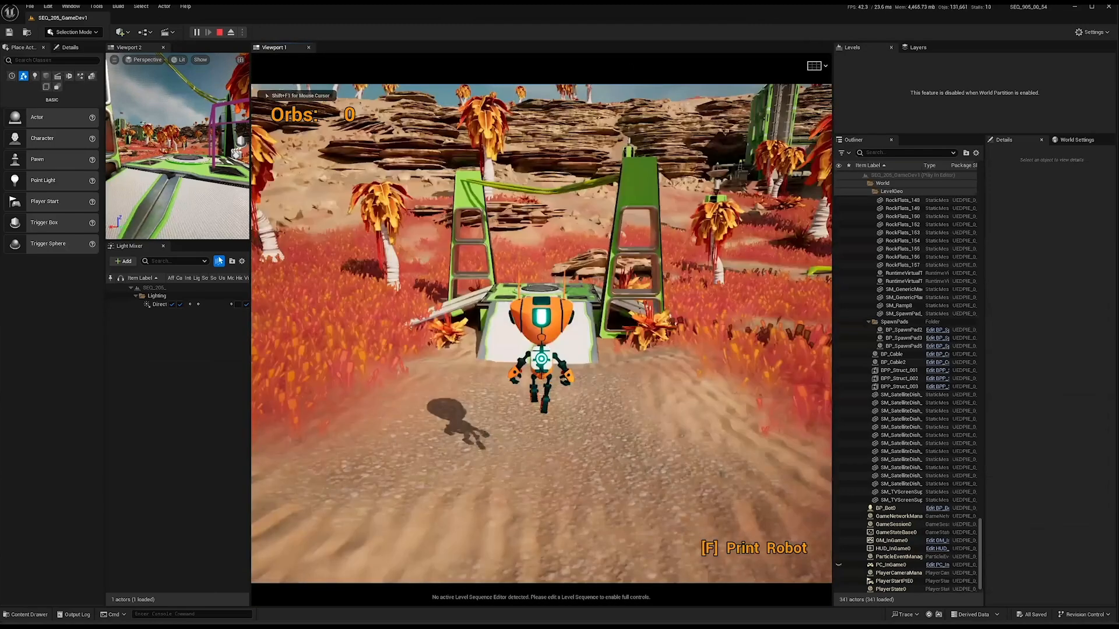
pyautogui.press('w')
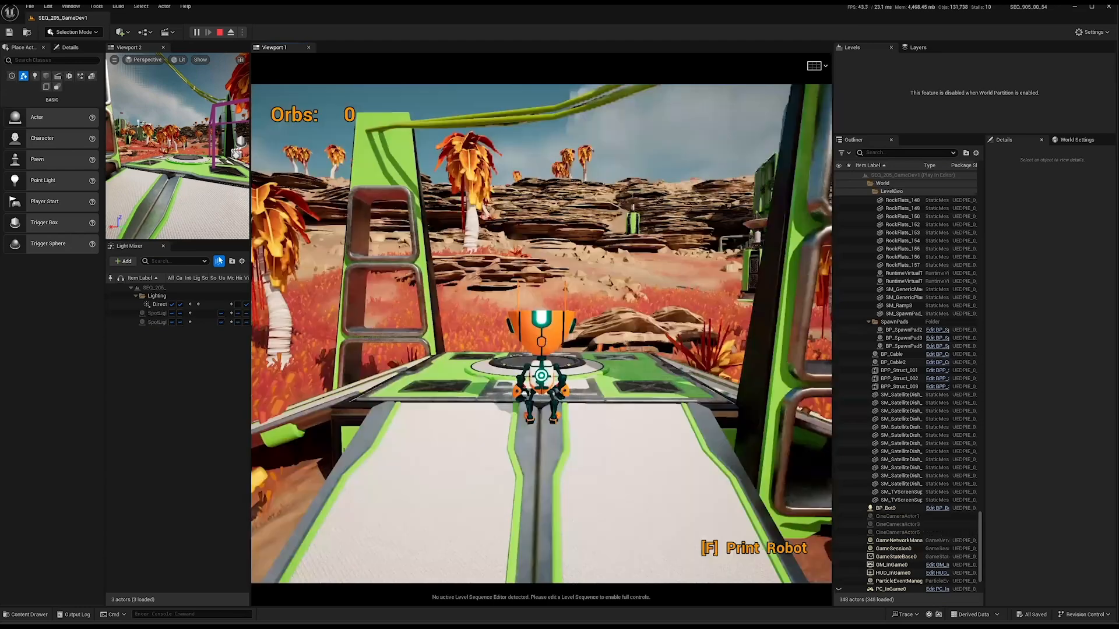
pyautogui.press('s')
pyautogui.press('w')
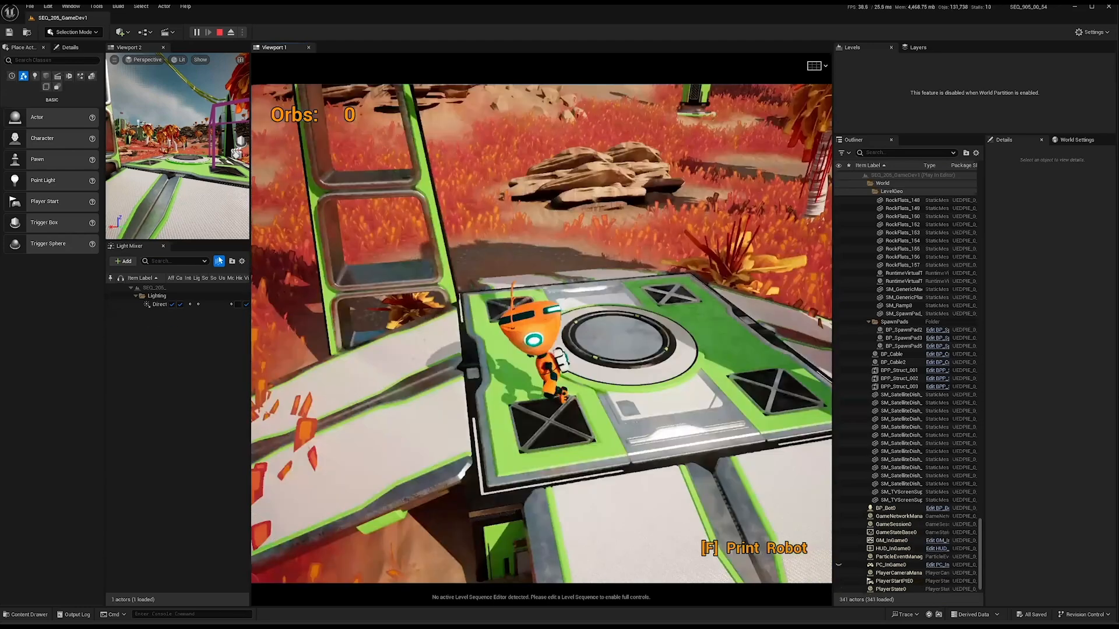
pyautogui.press('space')
pyautogui.press('w')
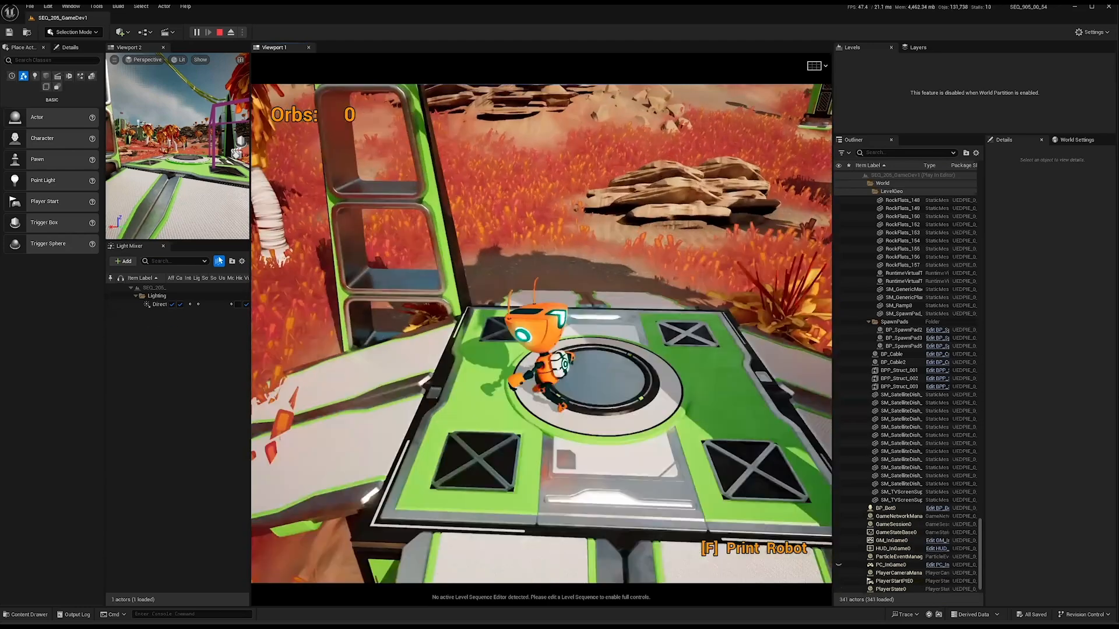
pyautogui.press('s')
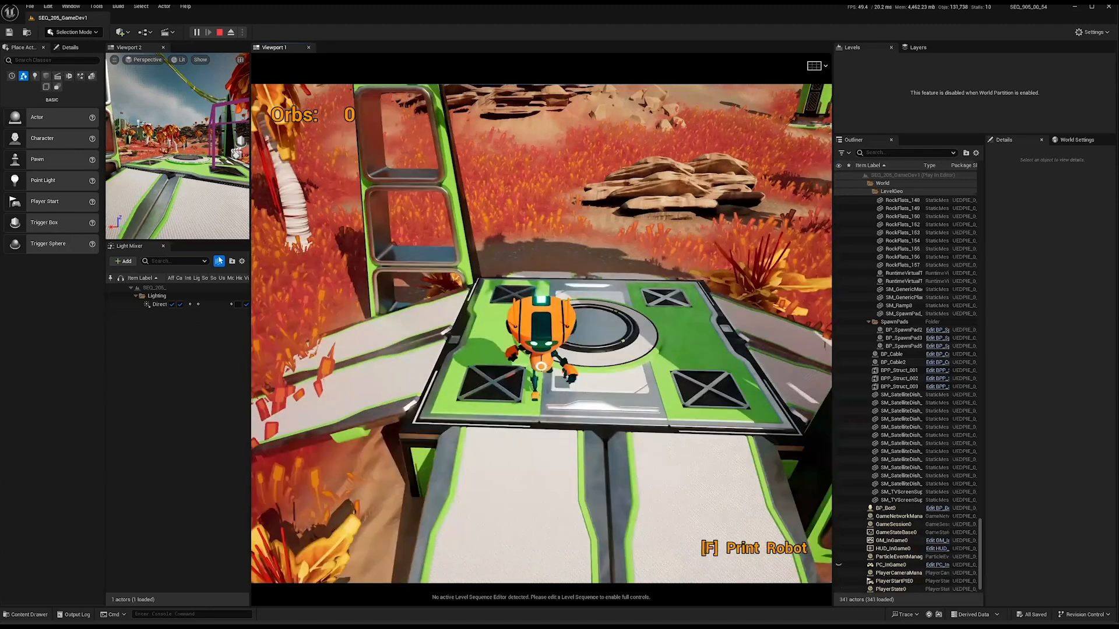
pyautogui.press('space')
pyautogui.press('s')
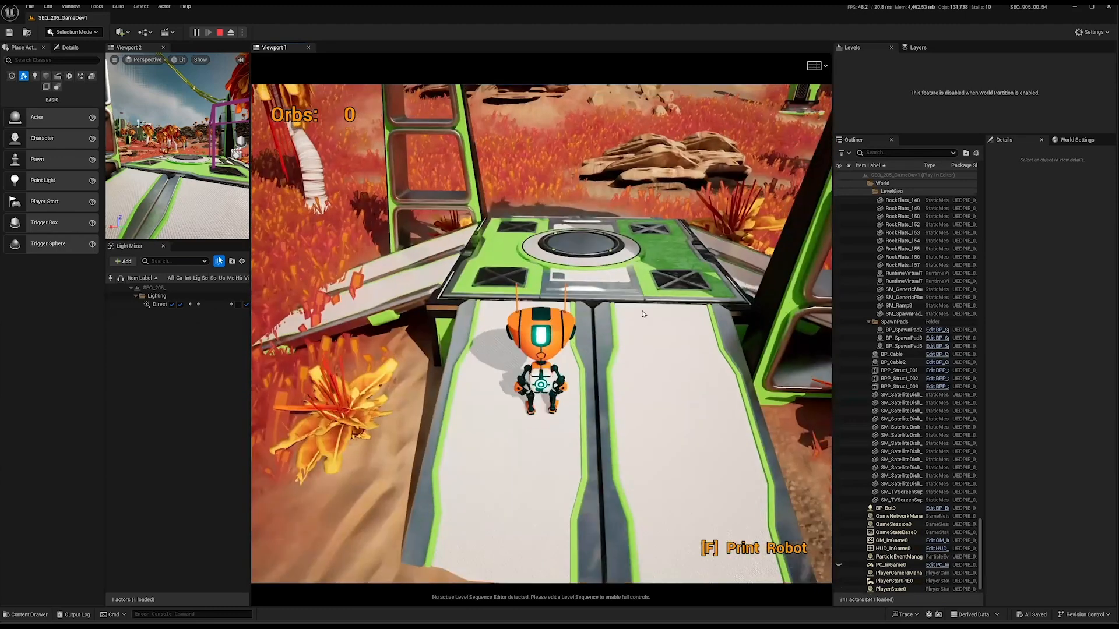
pyautogui.press('Escape')
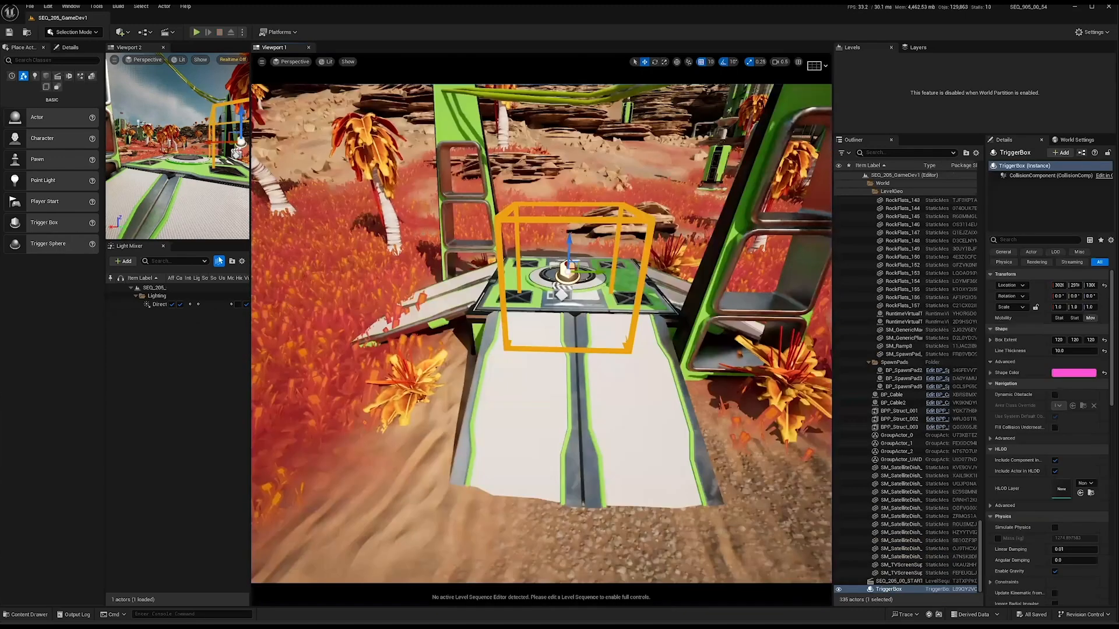
# Add a Destroy Actor node from the TriggerBox reference in the Level Blueprint and connect Set Actor Enable Collision's execution output to it.
pyautogui.hotkey('alt', 'Tab')
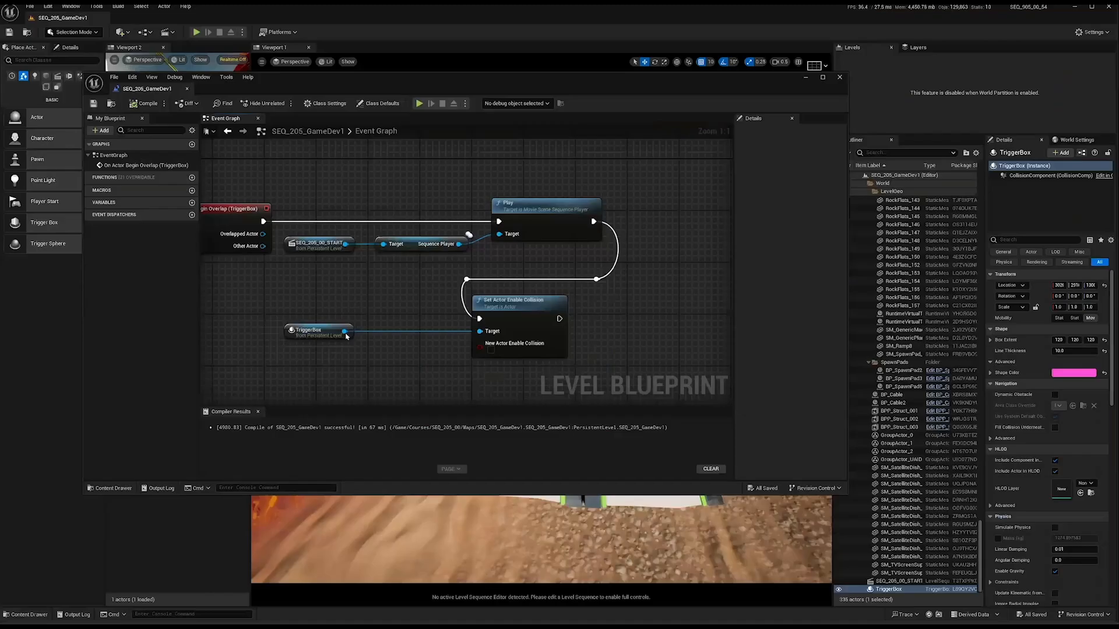
pyautogui.moveTo(345, 332); pyautogui.dragTo(608, 338)
pyautogui.write('destro')
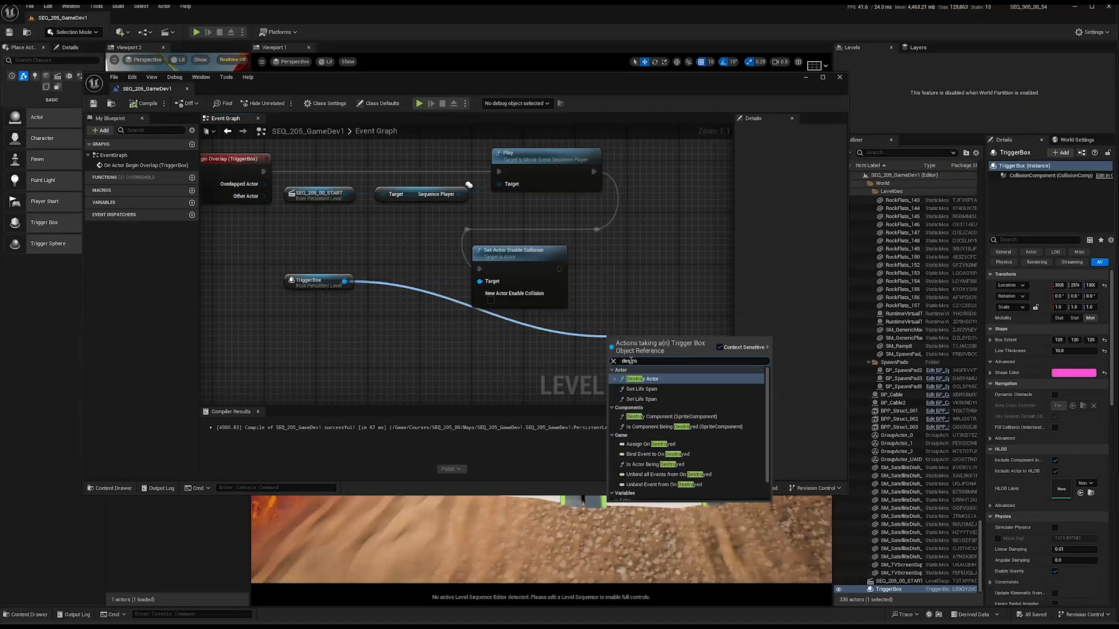
pyautogui.click(641, 379)
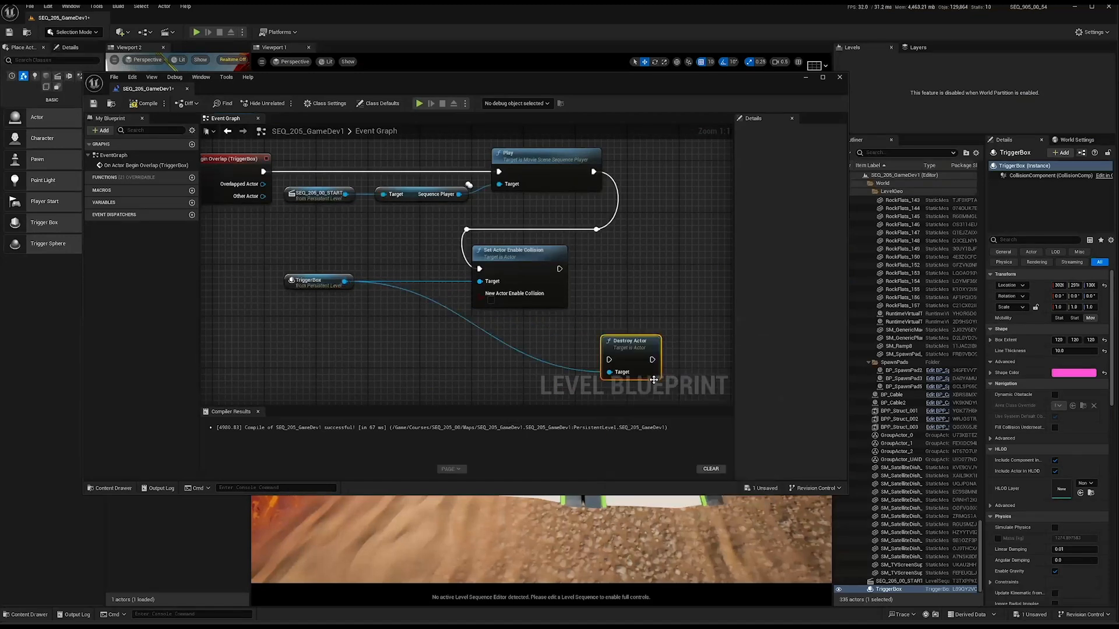
pyautogui.moveTo(638, 348); pyautogui.dragTo(638, 323)
pyautogui.moveTo(560, 269); pyautogui.dragTo(609, 333)
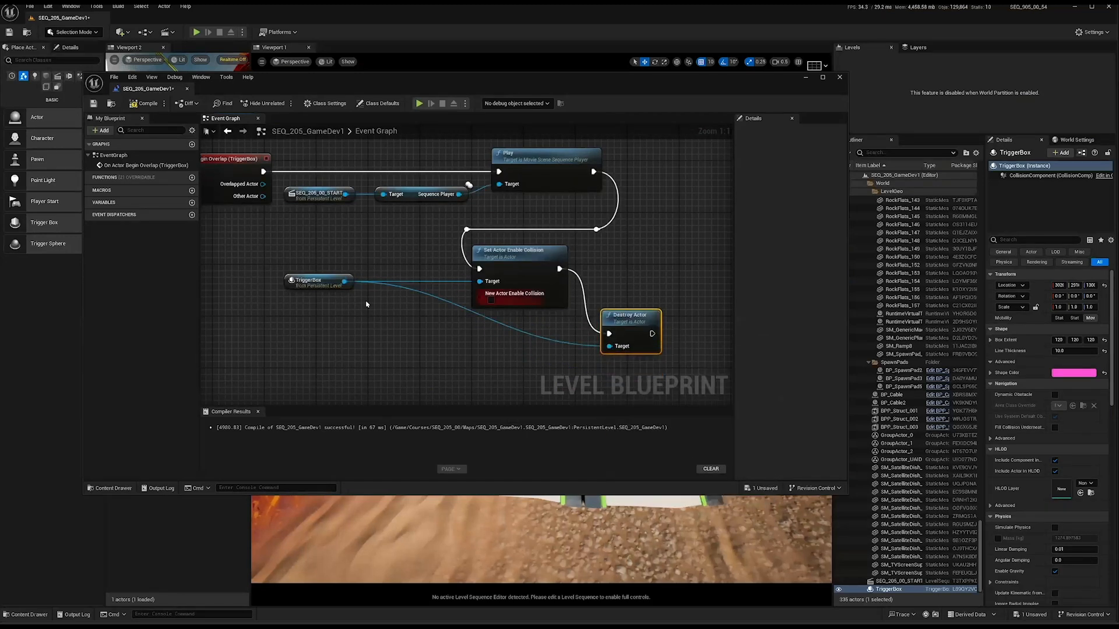
# Add a reroute point to the wire between the TriggerBox reference and Destroy Actor, level with Destroy Actor's Target input.
pyautogui.doubleClick(435, 299)
pyautogui.moveTo(435, 298); pyautogui.dragTo(391, 348)
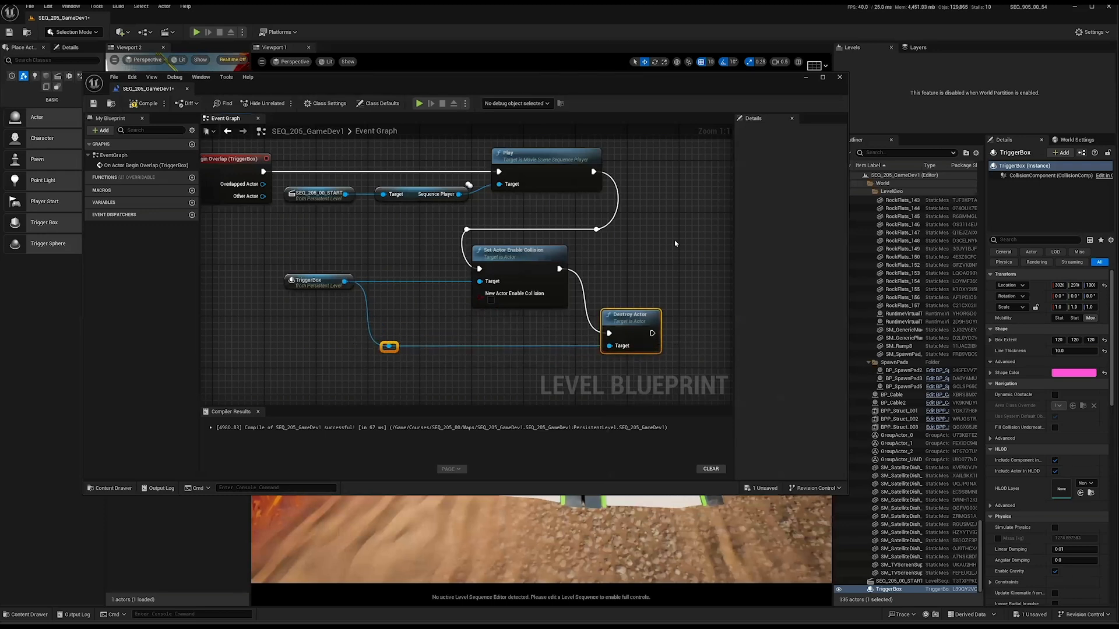
pyautogui.click(650, 240)
pyautogui.moveTo(650, 240); pyautogui.dragTo(709, 262, button='right')
# Save and compile the Level Blueprint, and enlarge its window to show more of the graph.
pyautogui.click(93, 103)
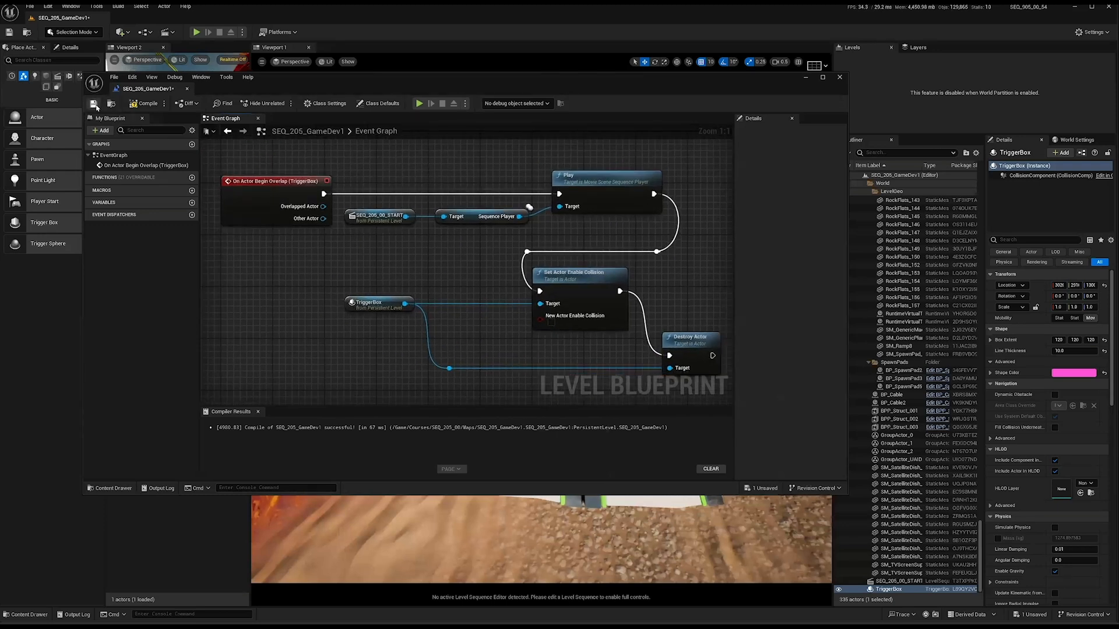
pyautogui.click(144, 106)
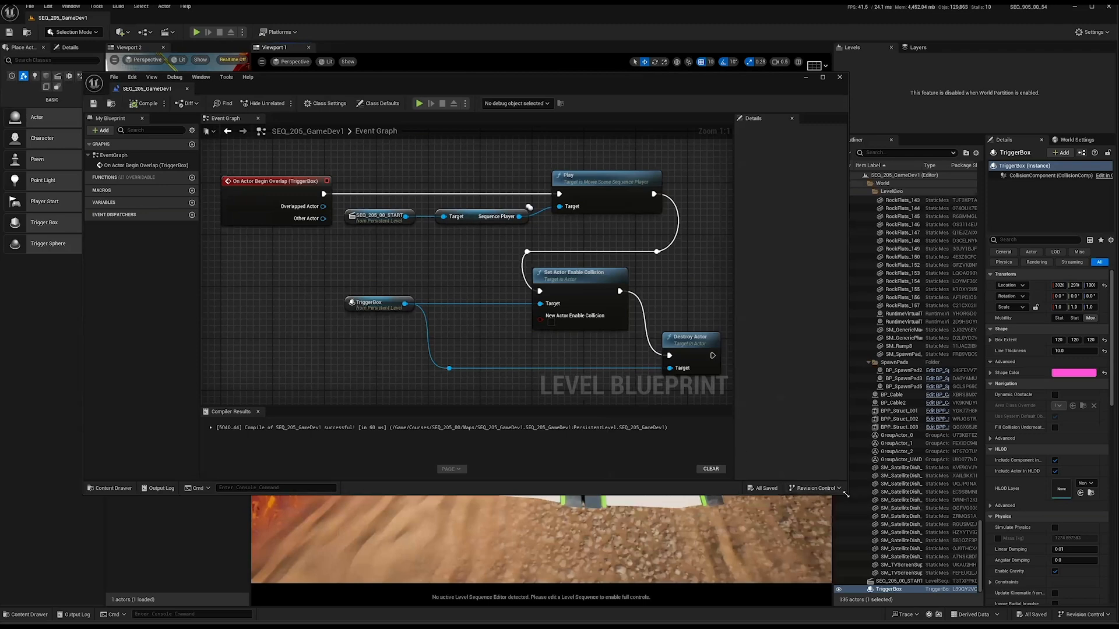
pyautogui.moveTo(846, 494); pyautogui.dragTo(982, 575)
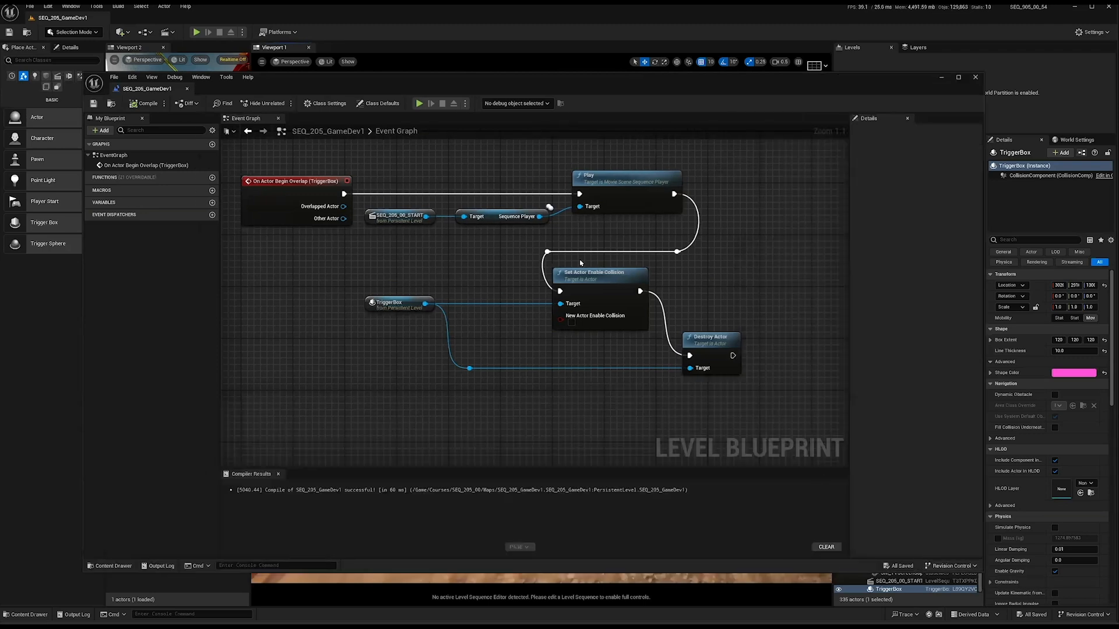
# Enclose the SEQ_205_00_START reference, Sequence Player and Play nodes in a comment box titled PLAY SEQUENCE.
pyautogui.moveTo(377, 157); pyautogui.dragTo(577, 227)
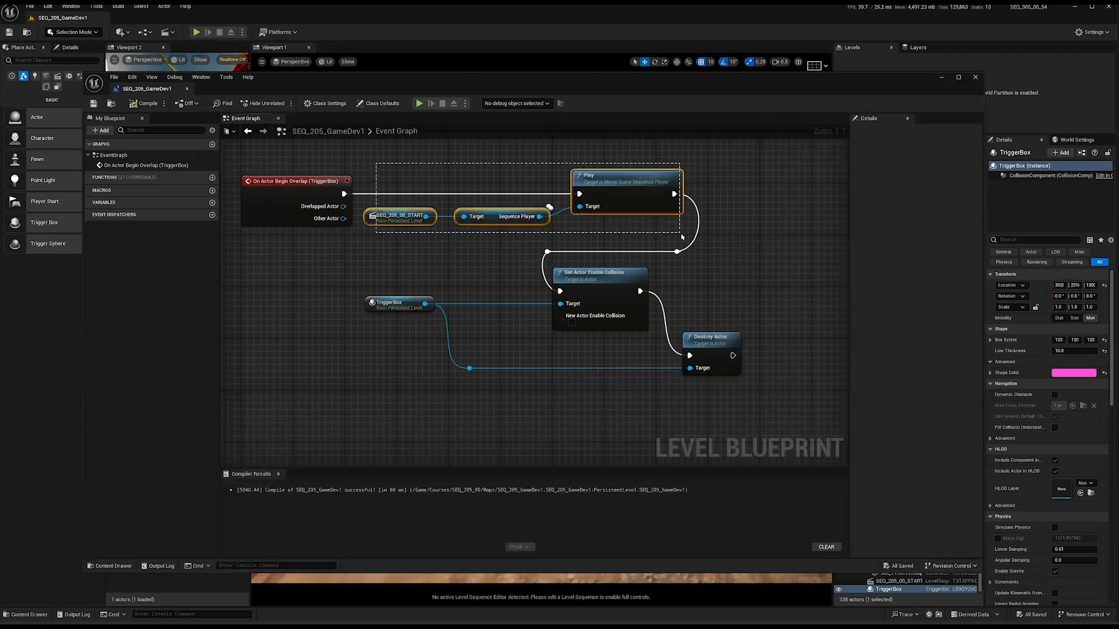
pyautogui.press('c')
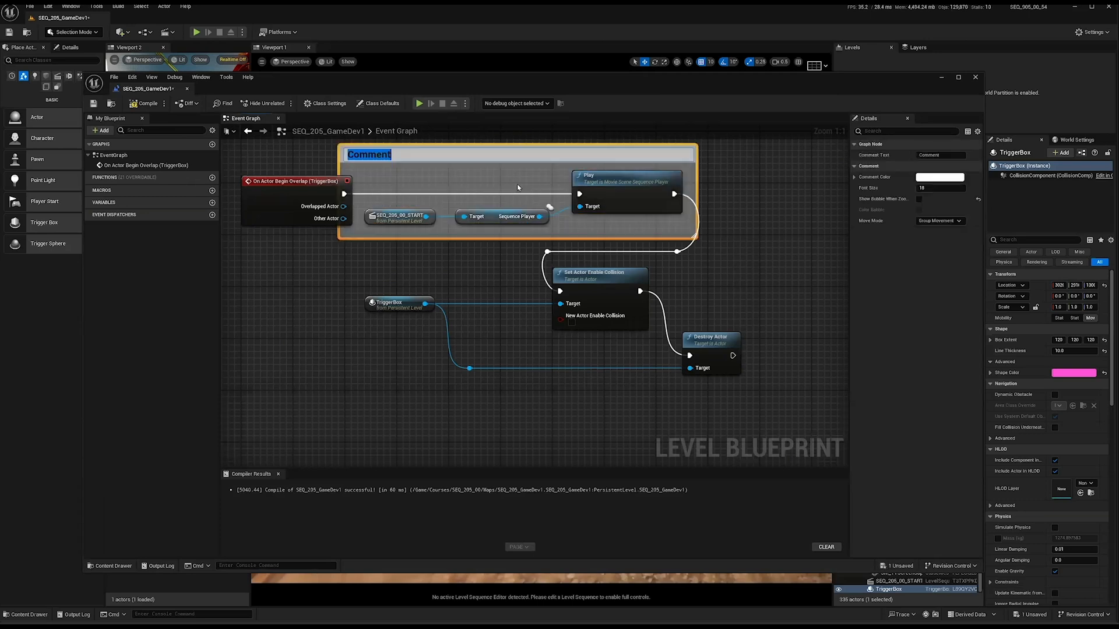
pyautogui.write('PLAY SEQUENCE')
pyautogui.press('Return')
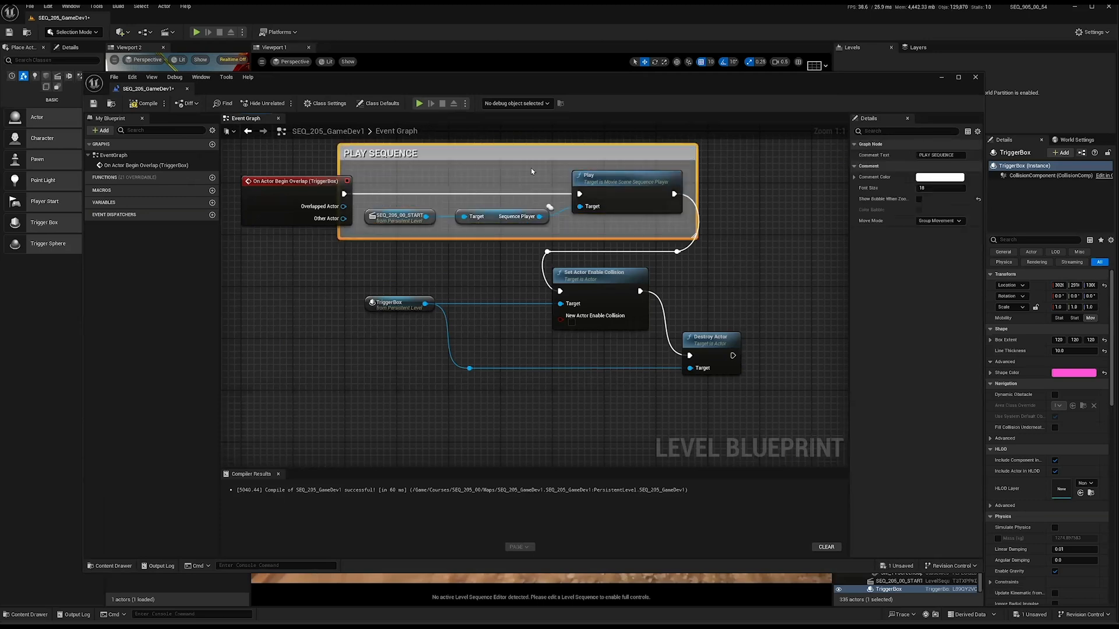
# Set the PLAY SEQUENCE comment's color to black and move the comment group clear of the On Actor Begin Overlap node.
pyautogui.click(937, 178)
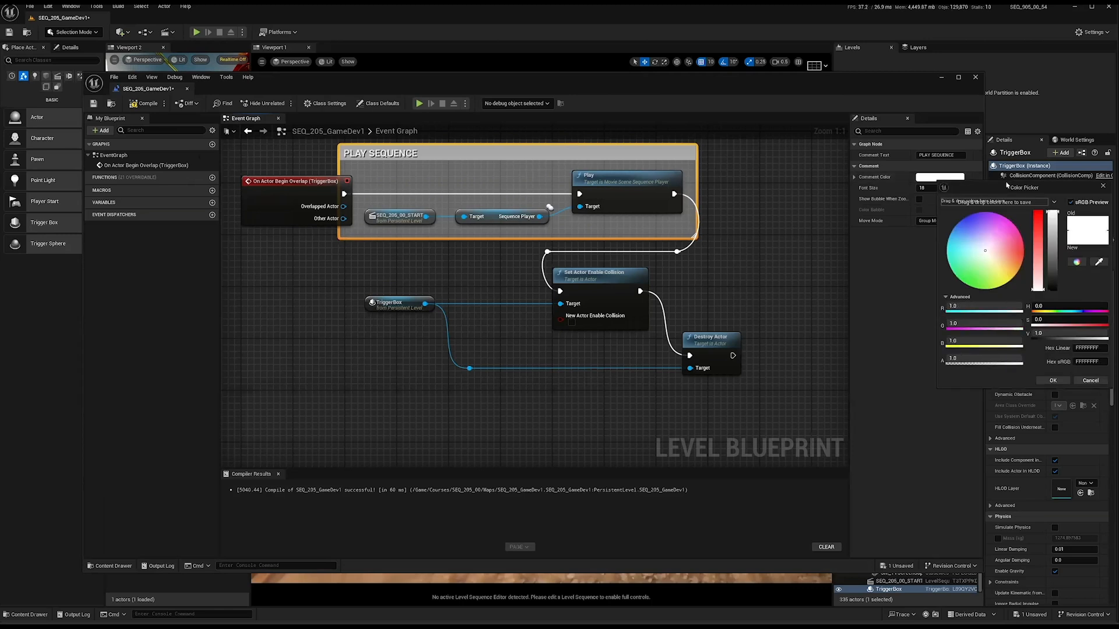
pyautogui.moveTo(776, 338); pyautogui.dragTo(780, 370)
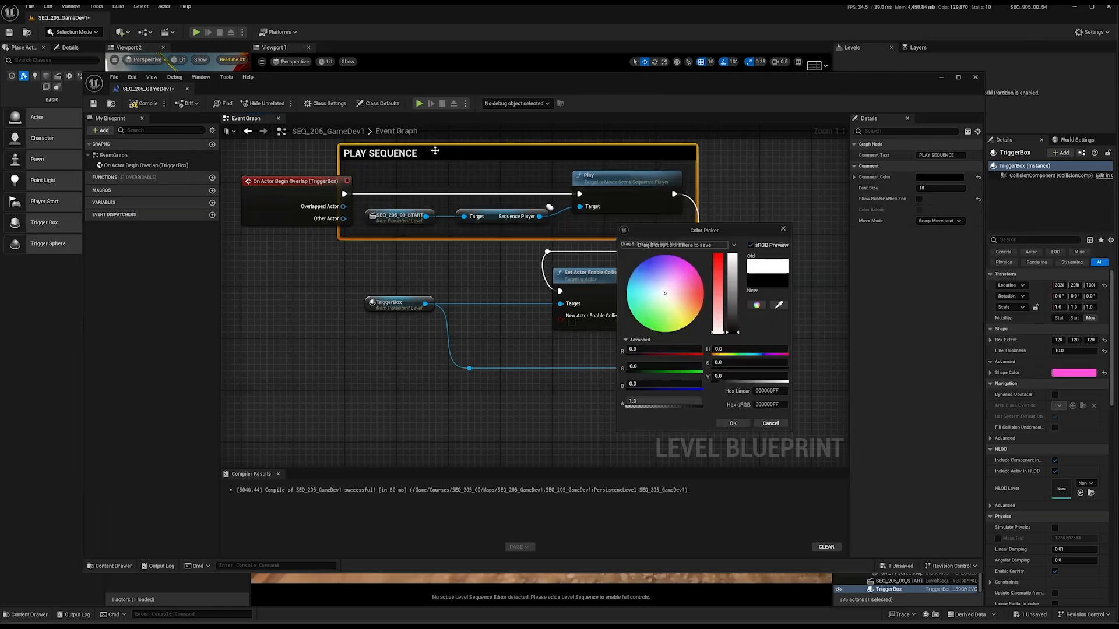
pyautogui.moveTo(732, 331); pyautogui.dragTo(733, 254)
pyautogui.click(698, 284)
pyautogui.click(689, 262)
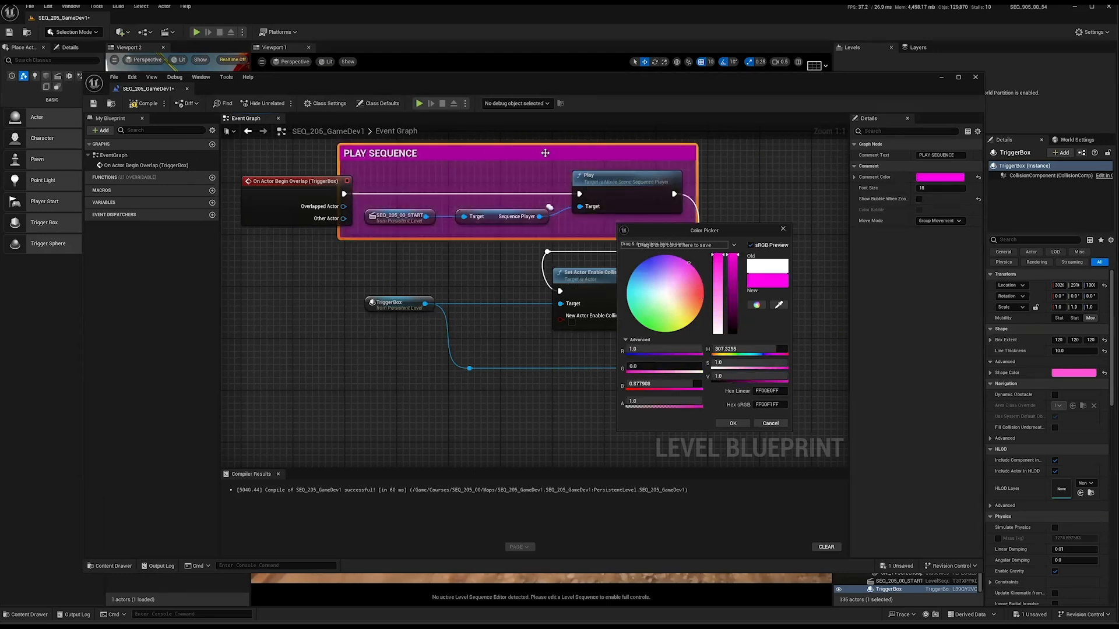
pyautogui.moveTo(685, 224); pyautogui.dragTo(704, 211)
pyautogui.moveTo(689, 285); pyautogui.dragTo(711, 309)
pyautogui.moveTo(752, 263); pyautogui.dragTo(753, 329)
pyautogui.click(752, 411)
pyautogui.moveTo(419, 155); pyautogui.dragTo(452, 155)
# Shift the collision and destroy nodes slightly down and enclose them in a comment titled "Destroy ability to retrigger Cinematic".
pyautogui.moveTo(334, 402); pyautogui.dragTo(737, 243)
pyautogui.moveTo(602, 278); pyautogui.dragTo(623, 289)
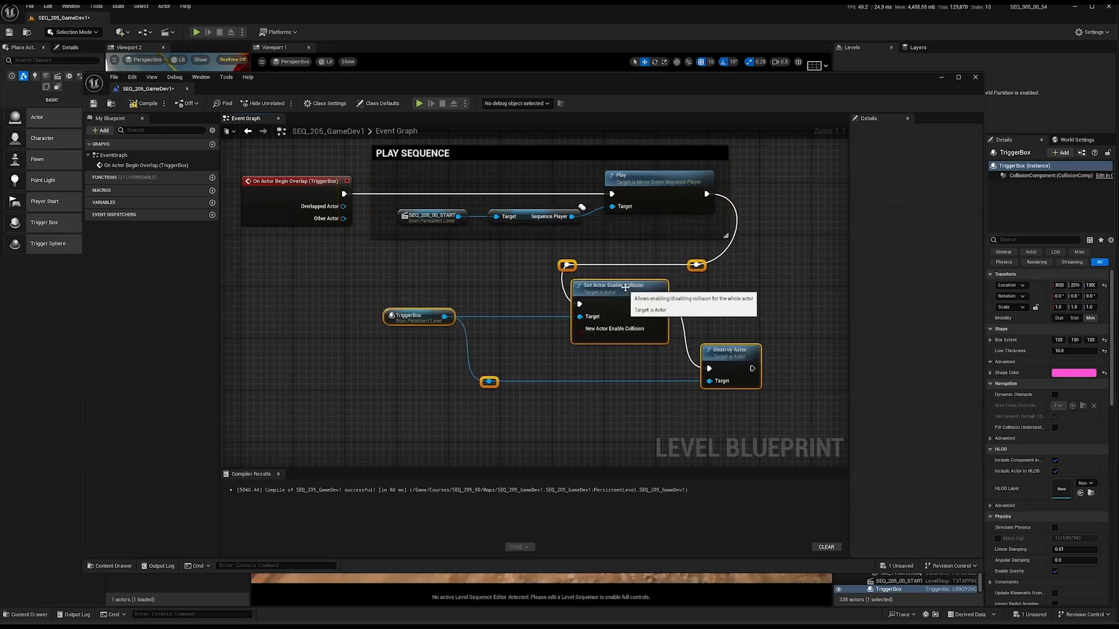
pyautogui.write('cDe')
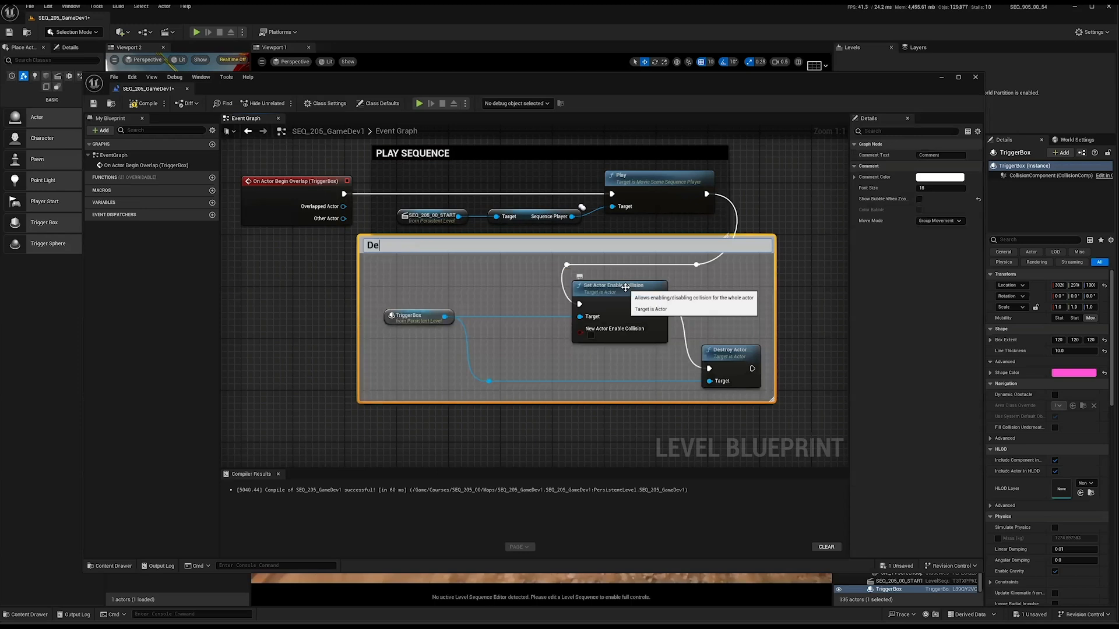
pyautogui.write('stroy ability to retrigger Cinematic')
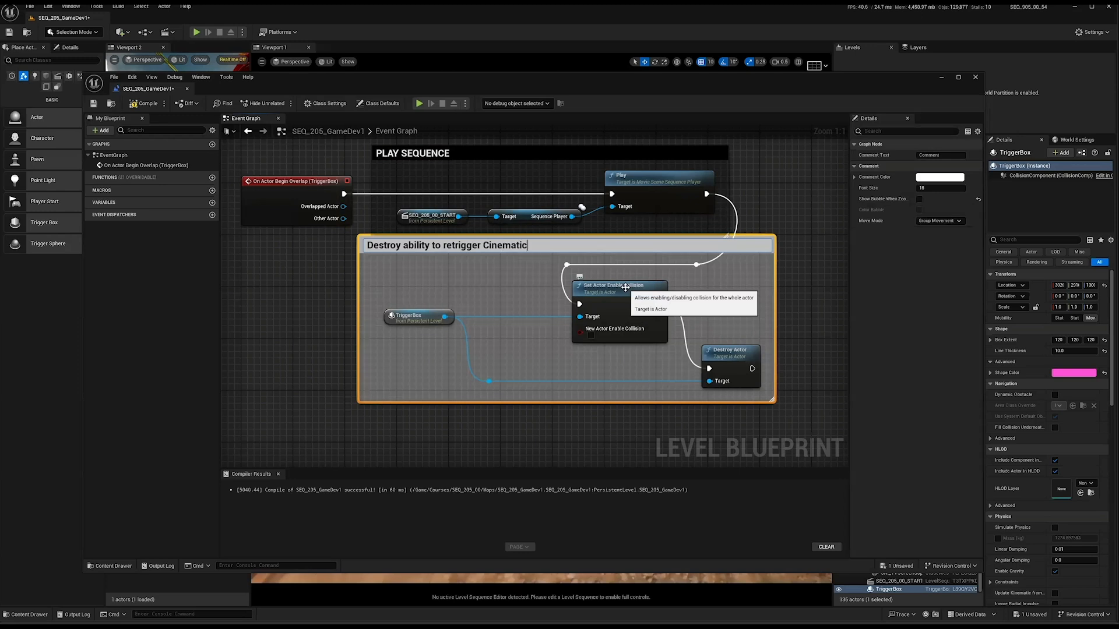
pyautogui.press('Return')
# Set the "Destroy ability to retrigger Cinematic" comment's color to black.
pyautogui.click(925, 180)
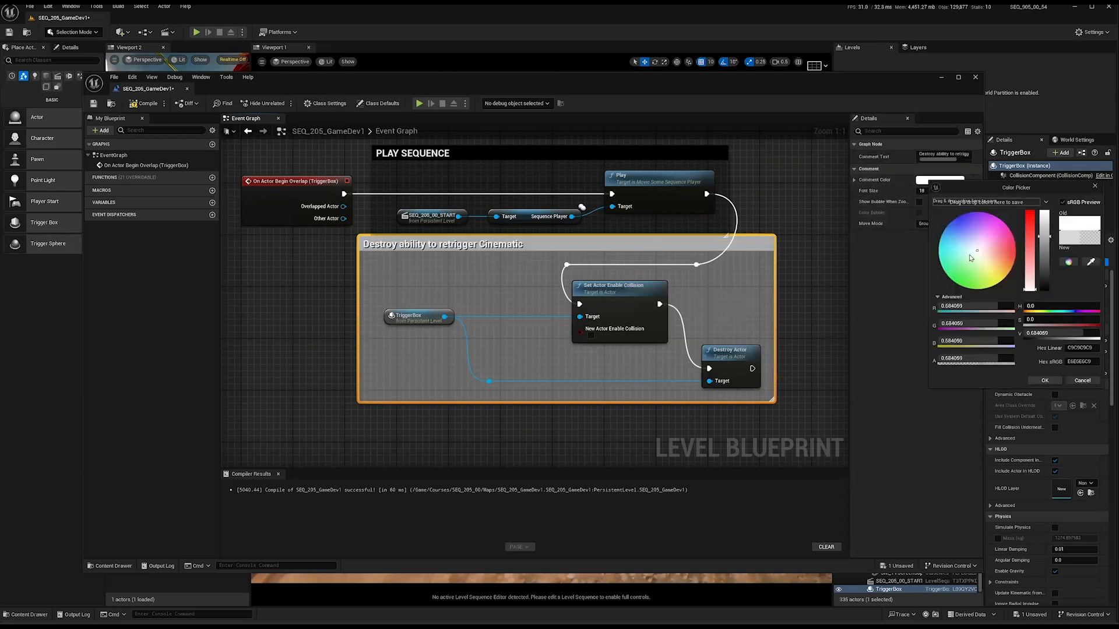
pyautogui.moveTo(1045, 249); pyautogui.dragTo(1046, 291)
pyautogui.click(1045, 382)
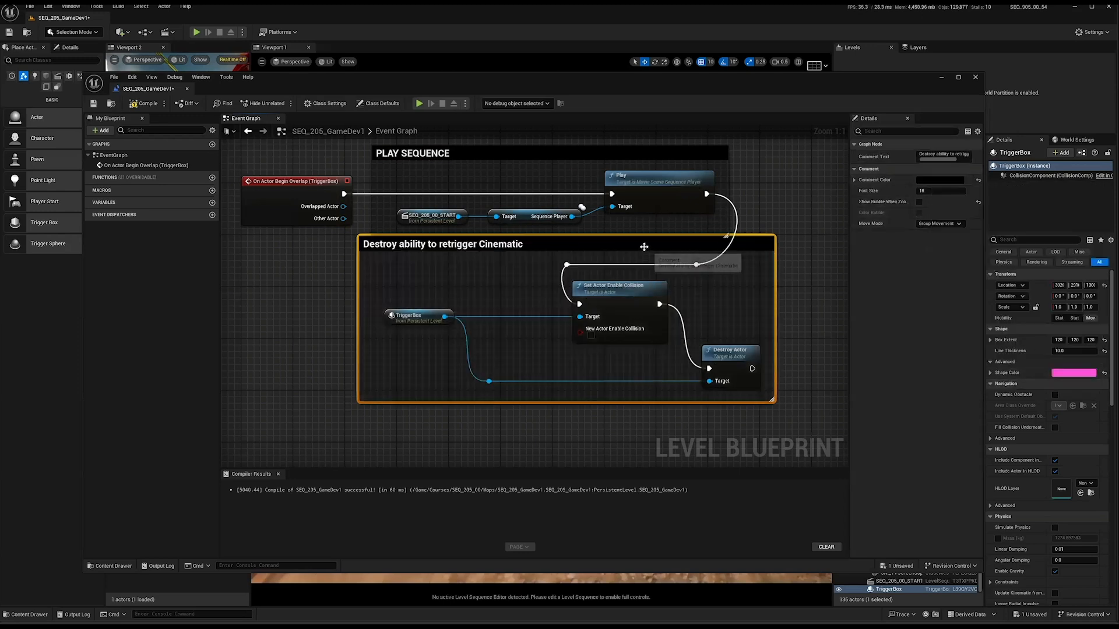
# Move the lower comment group down, clear of PLAY SEQUENCE, adjust the reroute point on Play's execution wire, and save the Level Blueprint.
pyautogui.moveTo(644, 248); pyautogui.dragTo(710, 287)
pyautogui.click(710, 310)
pyautogui.click(777, 216)
pyautogui.hotkey('ctrl', 's')
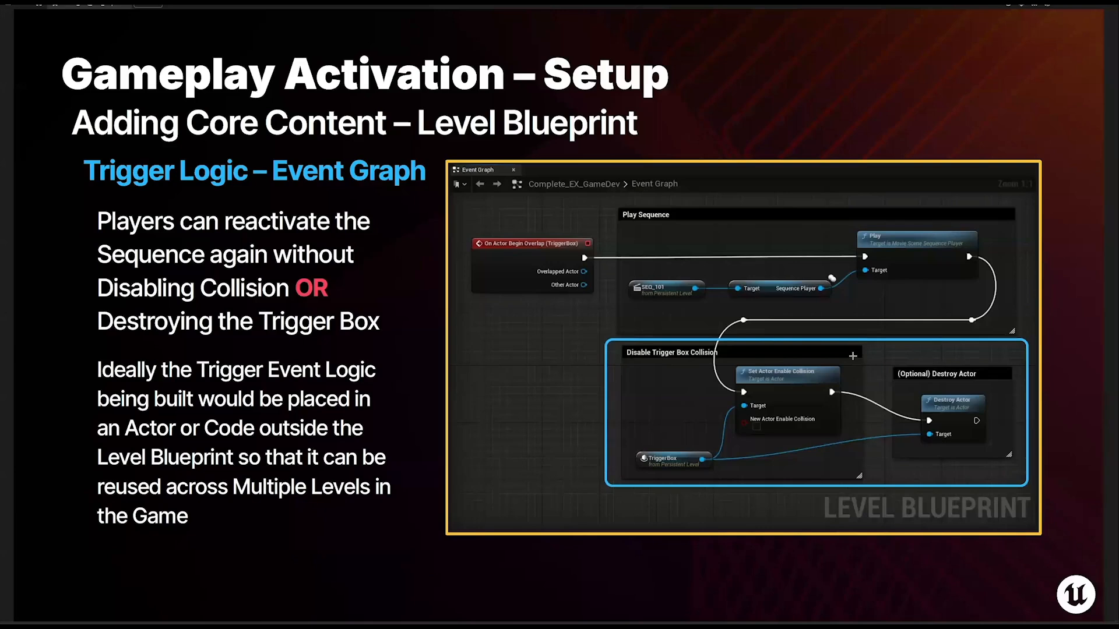
pyautogui.click(794, 369)
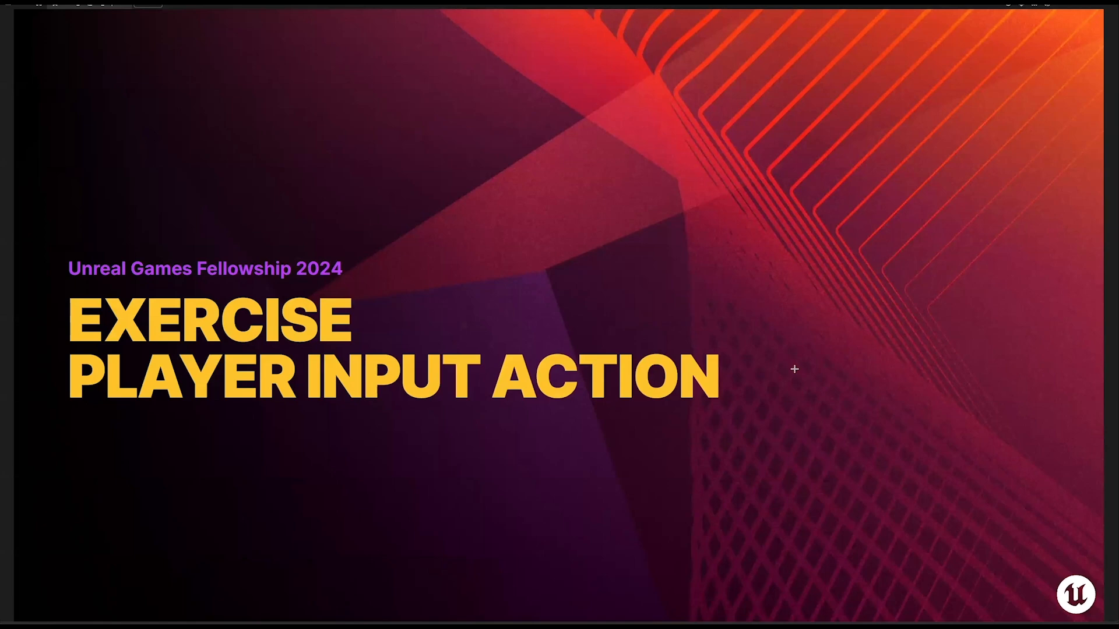
pyautogui.click(794, 369)
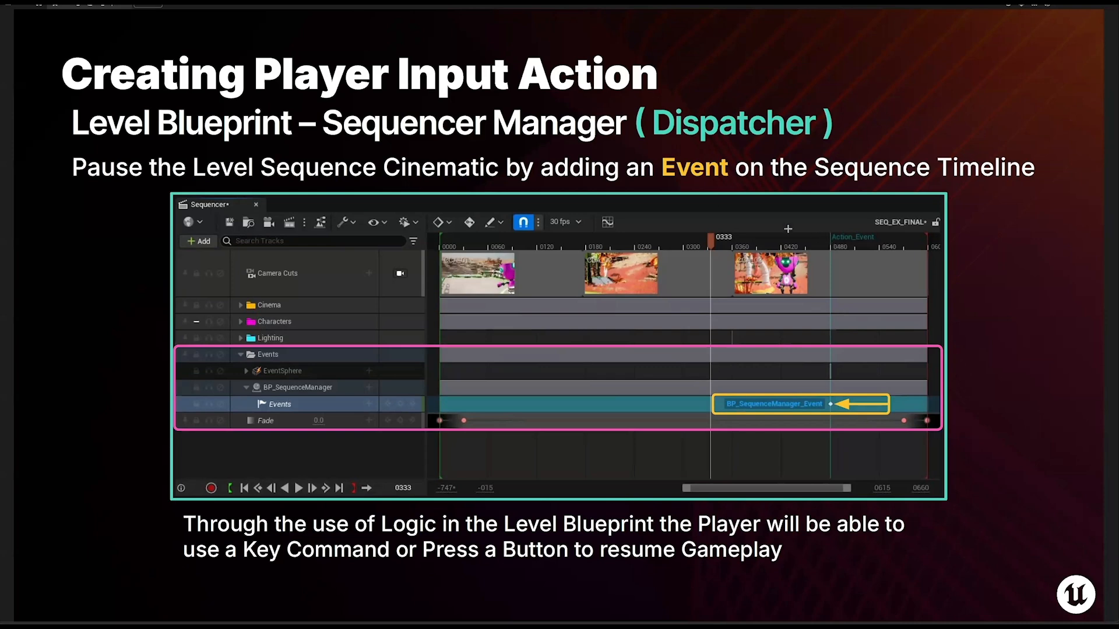
pyautogui.click(605, 318)
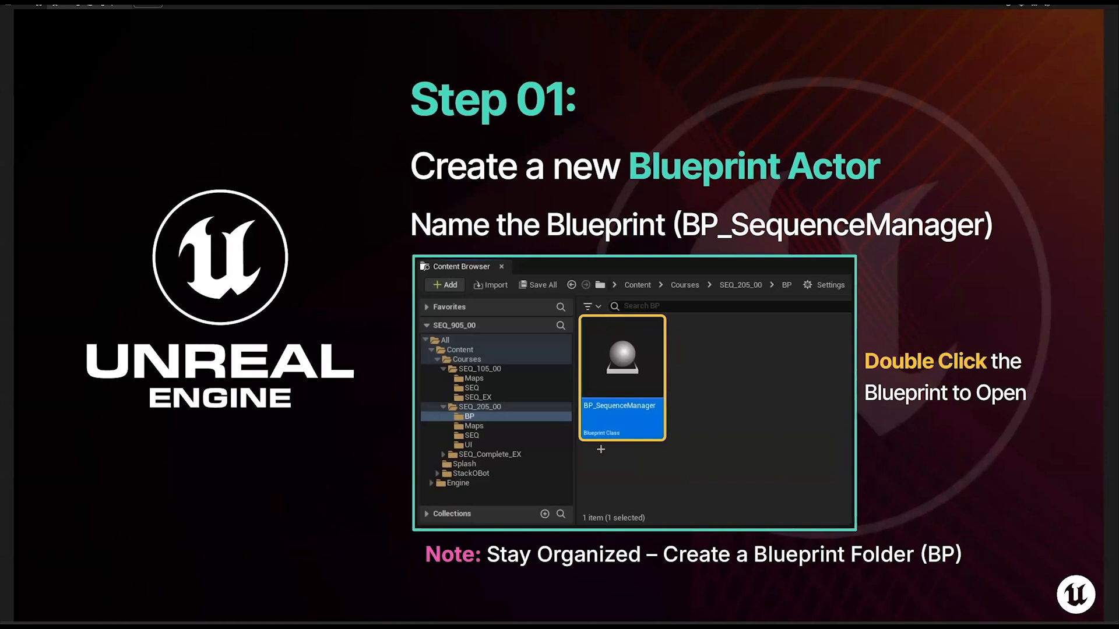
# Move the Level Blueprint window up and open the Content Drawer to browse the SEQ_205_00 course folders.
pyautogui.moveTo(628, 596)
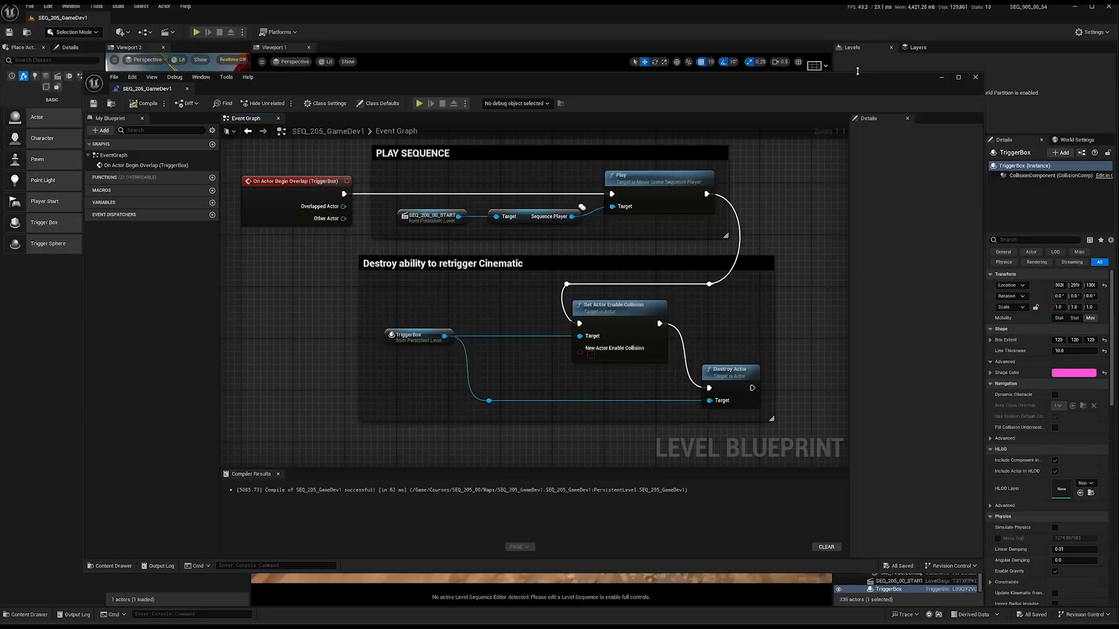
pyautogui.moveTo(857, 71); pyautogui.dragTo(776, 25)
pyautogui.click(11, 614)
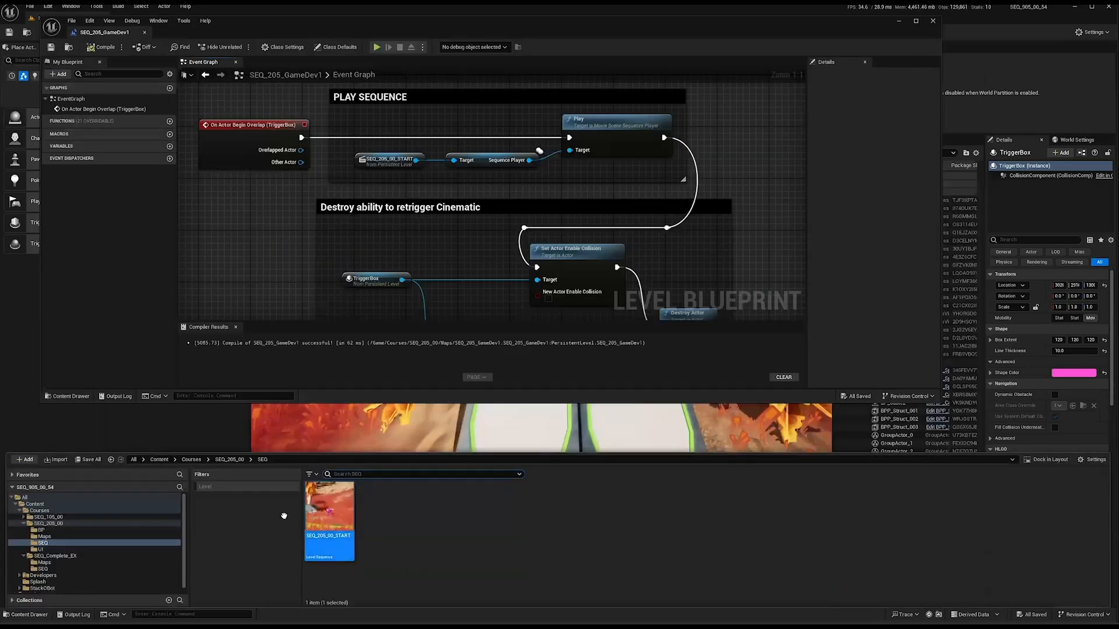
# Create a Blueprint class with Actor as its parent in the SEQ_205_00 BP folder and name it BP_SEQ_MGR.
pyautogui.click(86, 530)
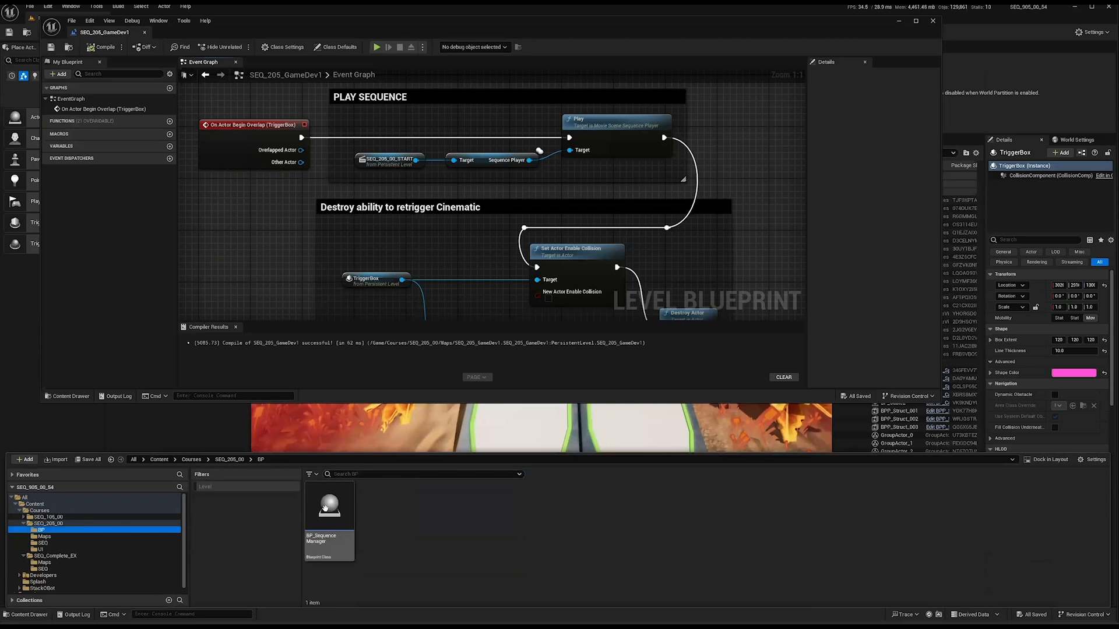
pyautogui.click(341, 512)
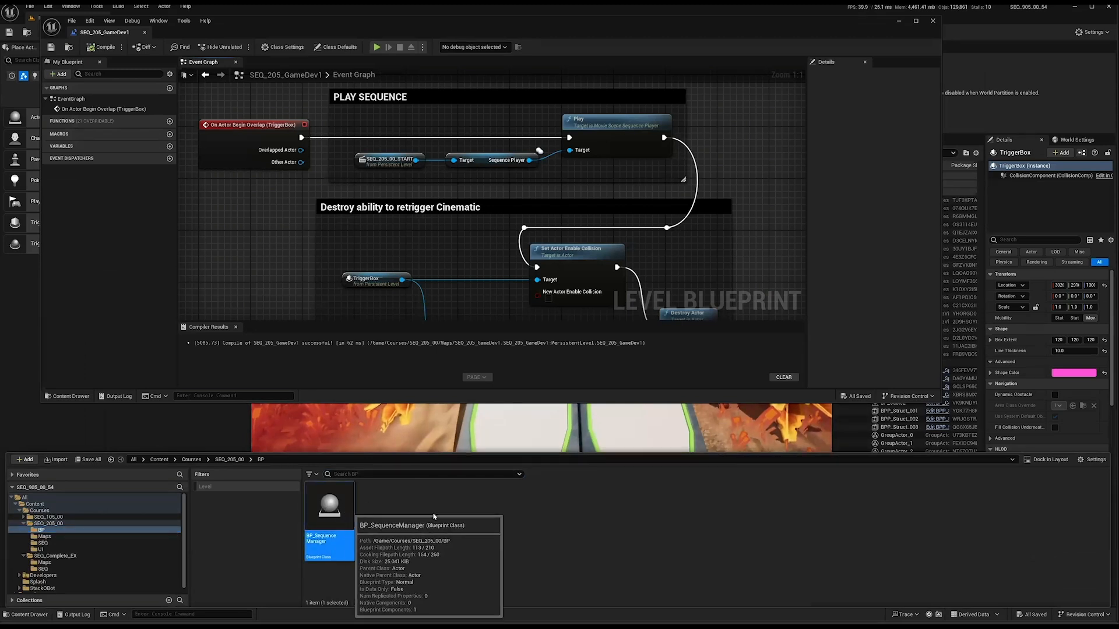
pyautogui.click(399, 517)
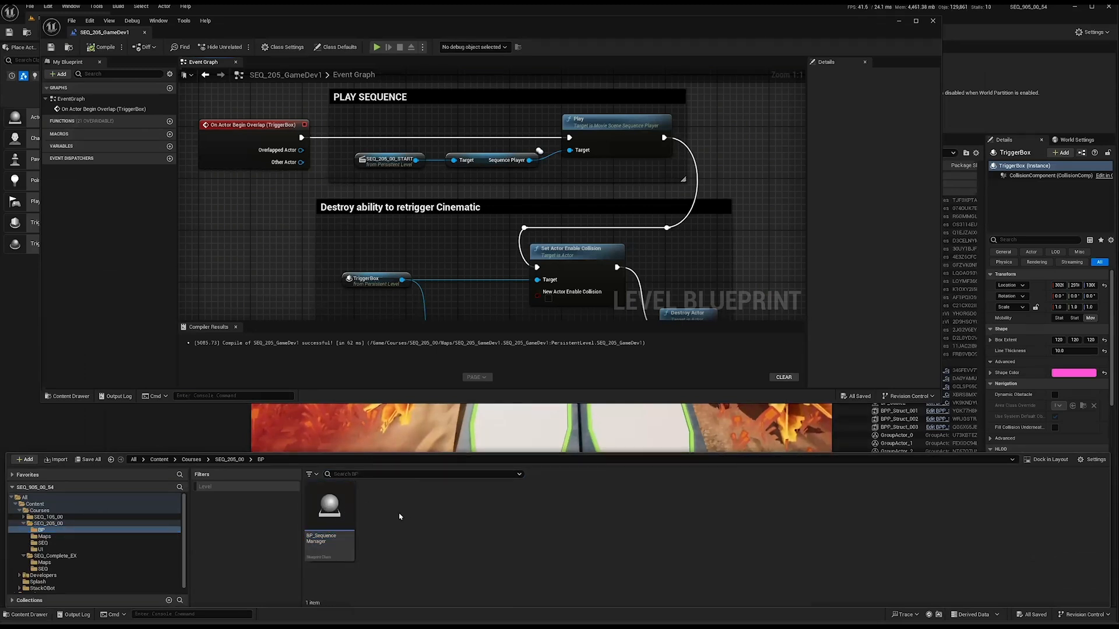
pyautogui.rightClick(399, 517)
pyautogui.click(427, 272)
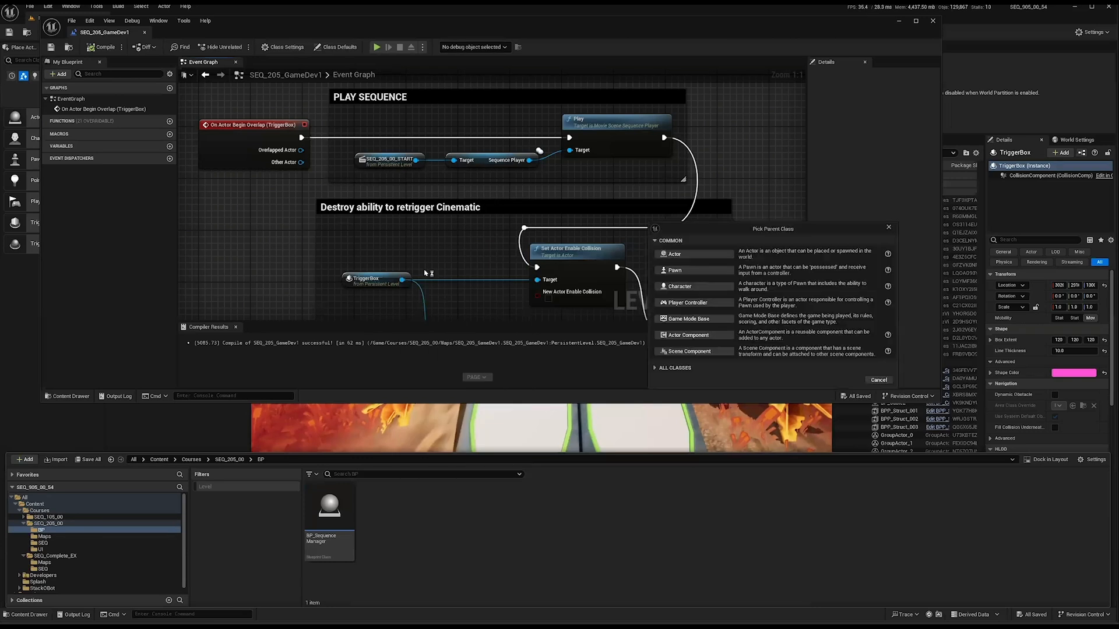
pyautogui.moveTo(764, 231); pyautogui.dragTo(524, 424)
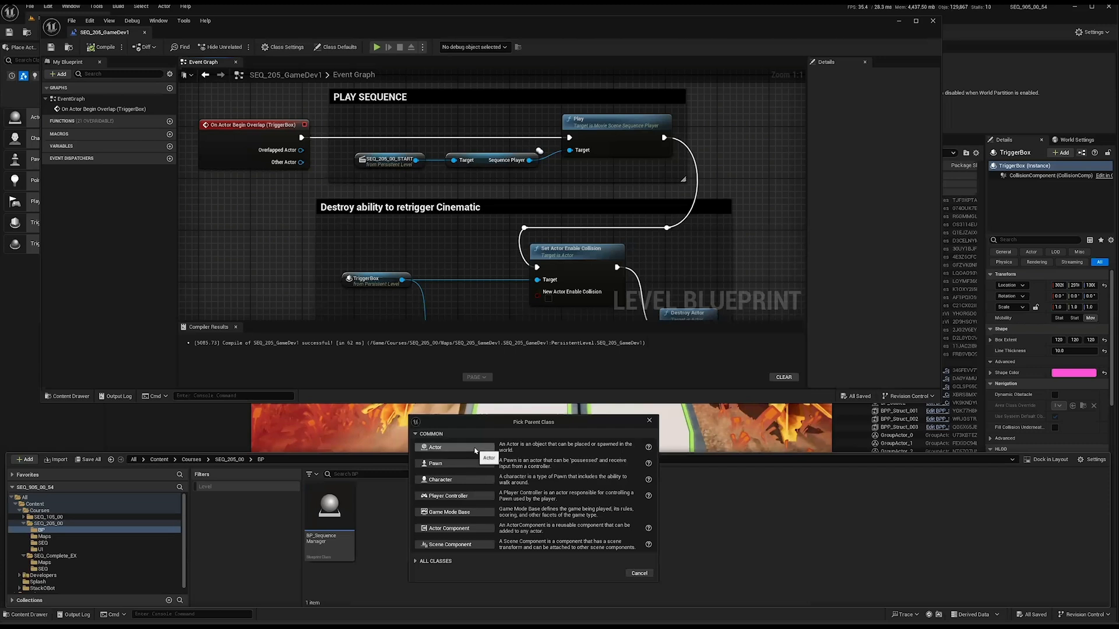
pyautogui.click(475, 449)
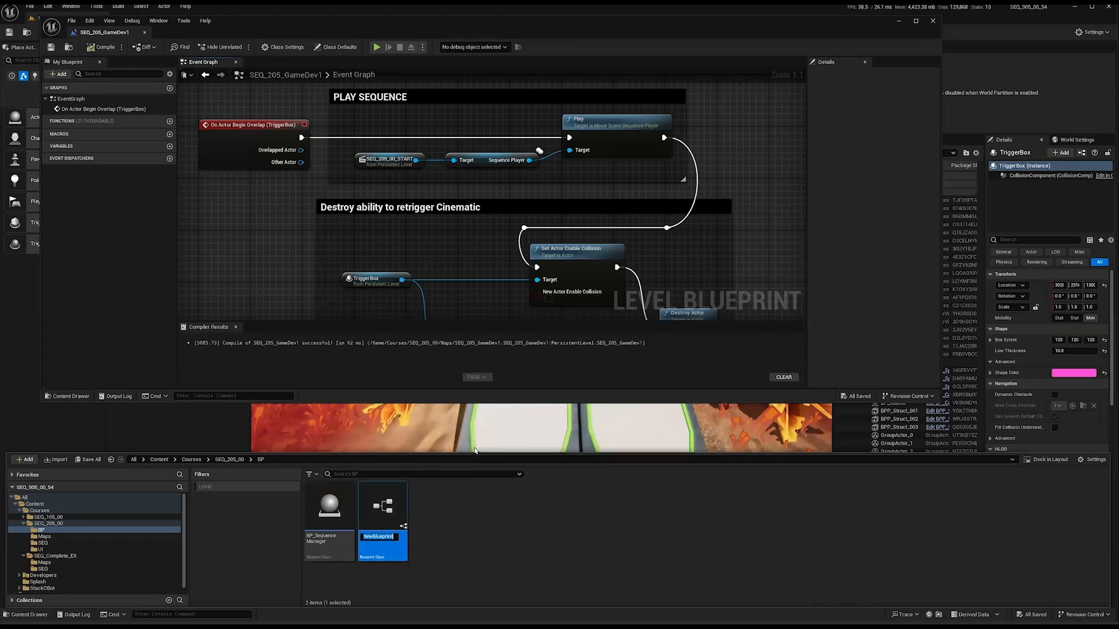
pyautogui.write('BP_SEQ')
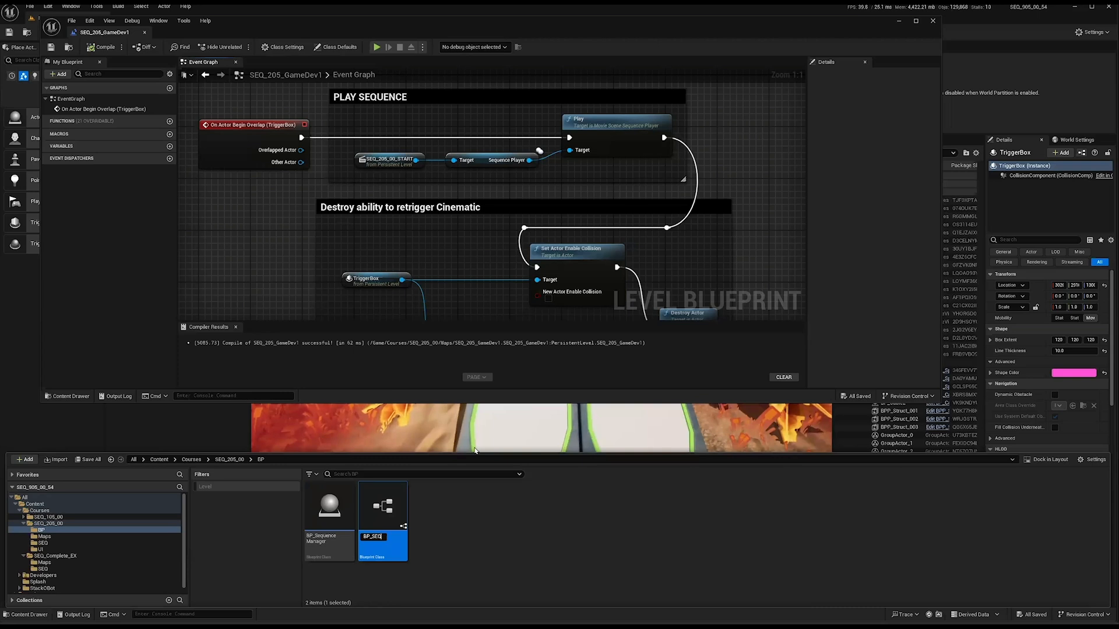
pyautogui.write('_MGR')
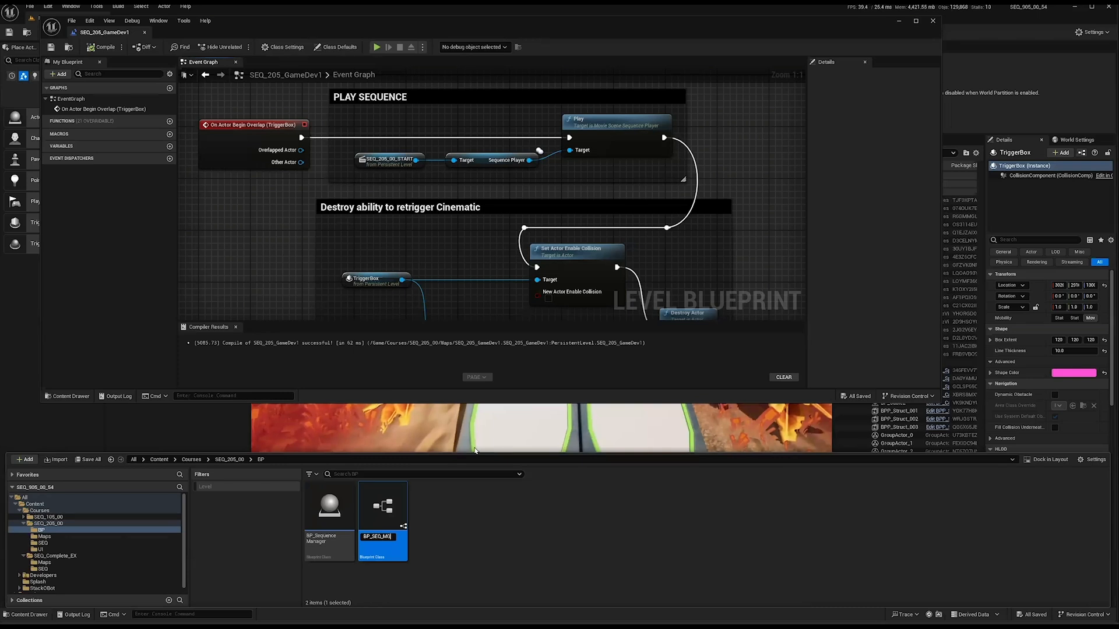
pyautogui.press('Return')
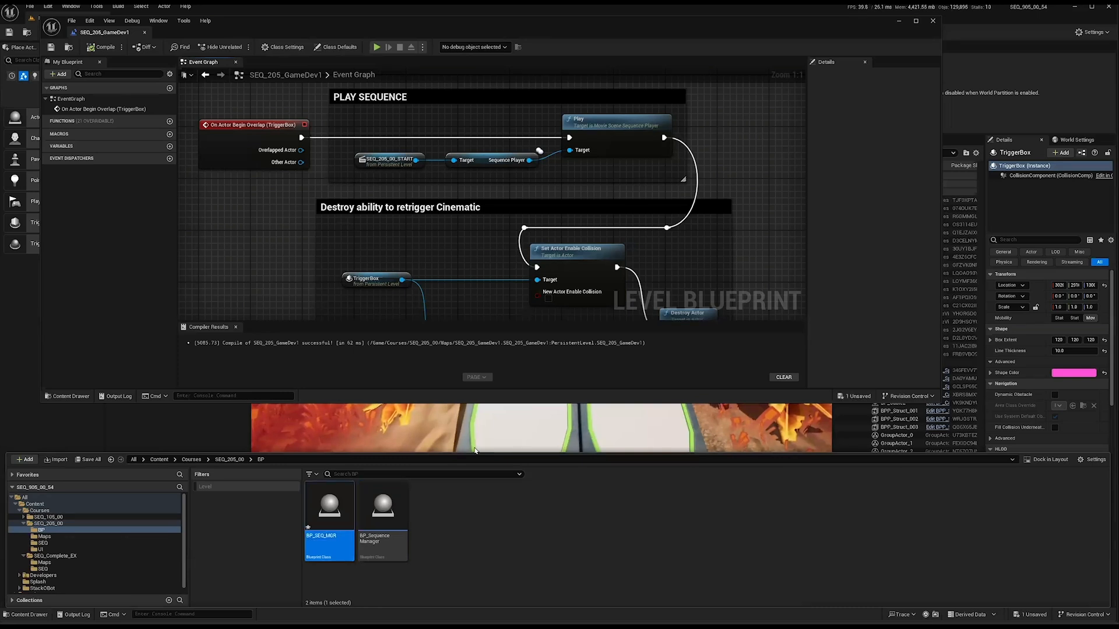
# Open the BP_SEQ_MGR Blueprint for editing and save it.
pyautogui.doubleClick(331, 503)
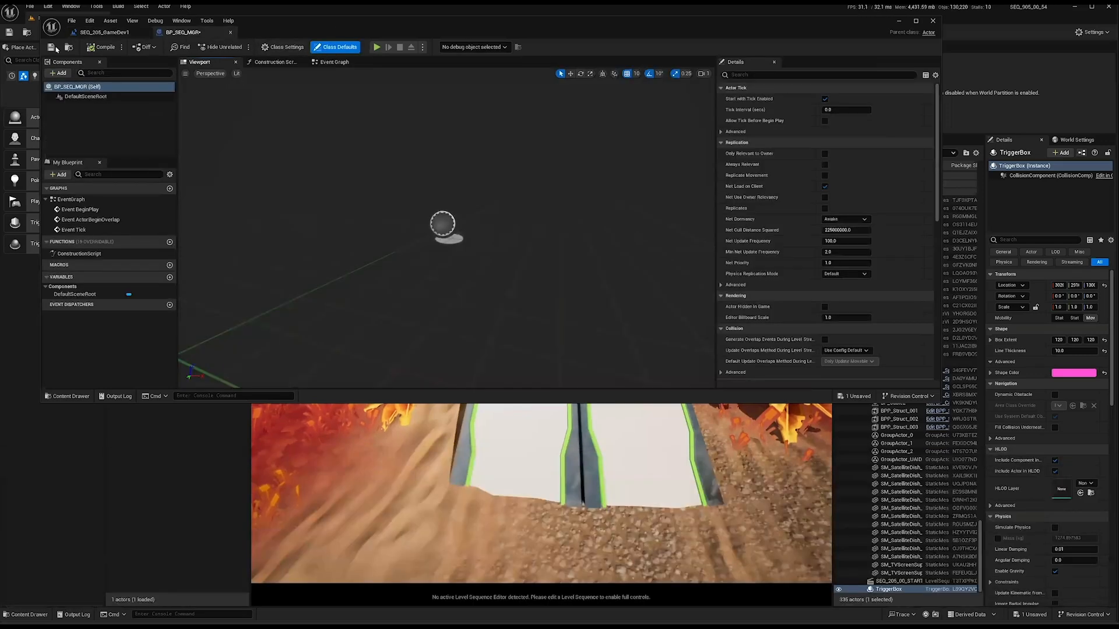
pyautogui.click(51, 47)
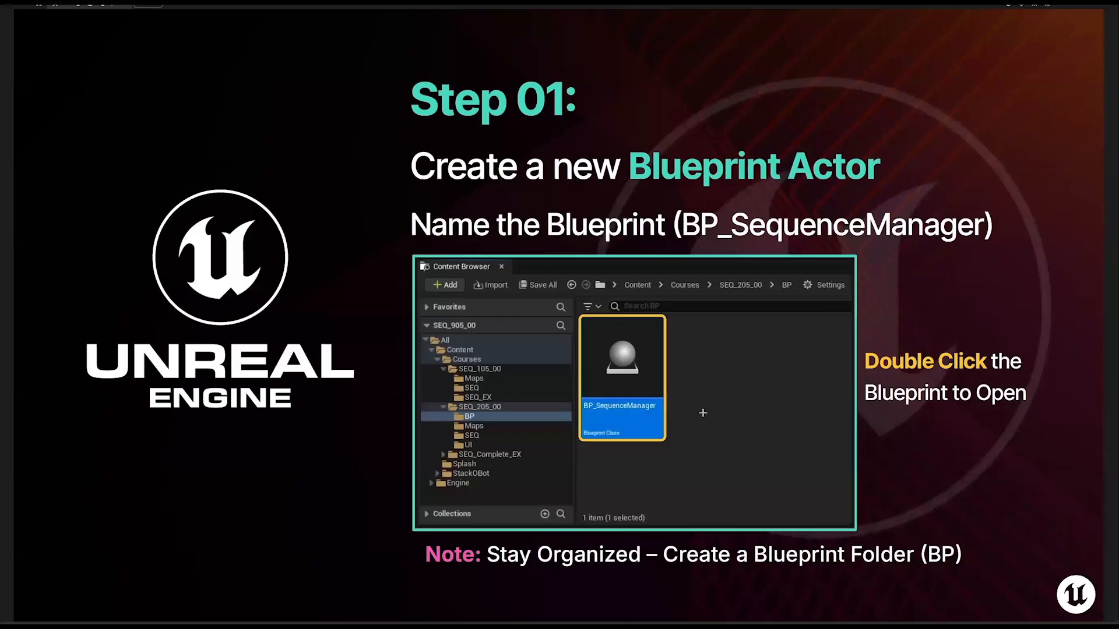